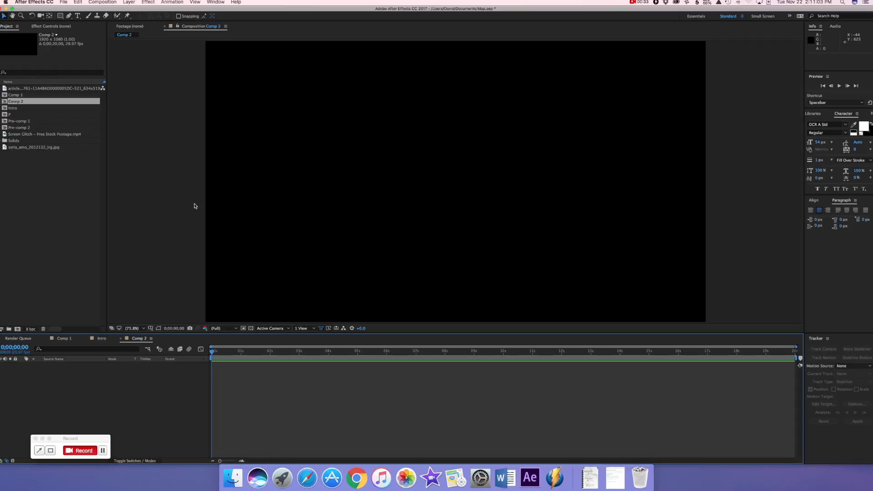
Add the syria_amo_2012132_lrg.jpg map image to Comp 2 and scale the layer to 17%
{"action": "left_click", "coordinate": [54, 89]}
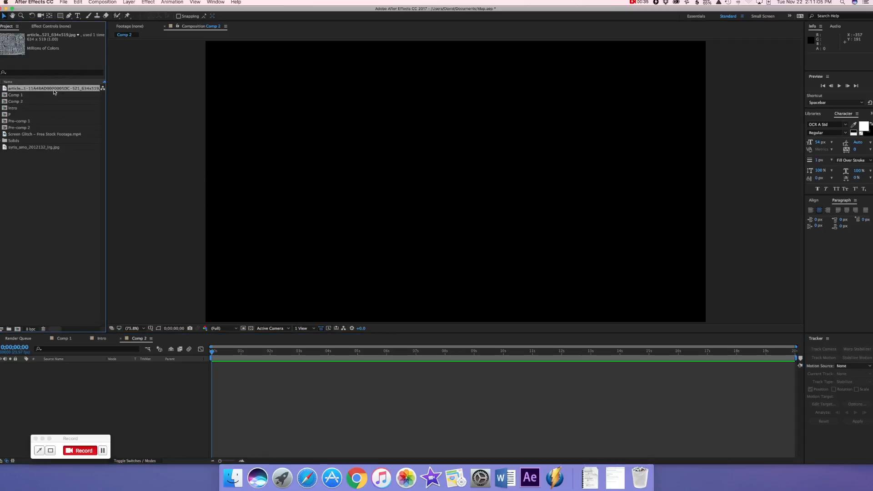
{"action": "left_click", "coordinate": [41, 134]}
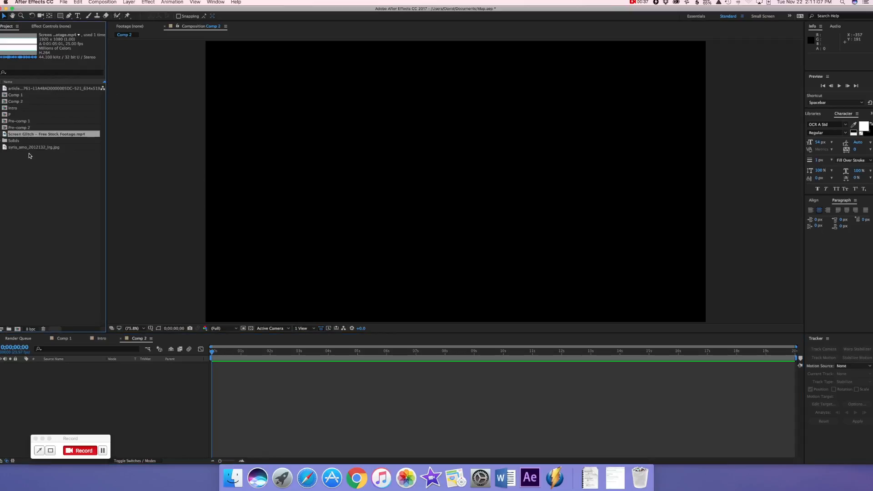
{"action": "left_click", "coordinate": [29, 148]}
{"action": "left_click_drag", "start_coordinate": [26, 149], "coordinate": [54, 390]}
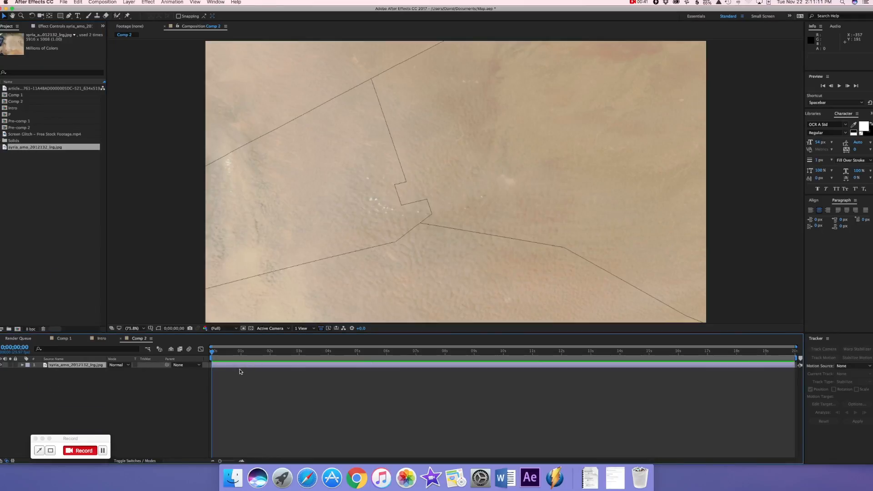
{"action": "key", "text": "s"}
{"action": "left_click_drag", "start_coordinate": [128, 370], "coordinate": [103, 372]}
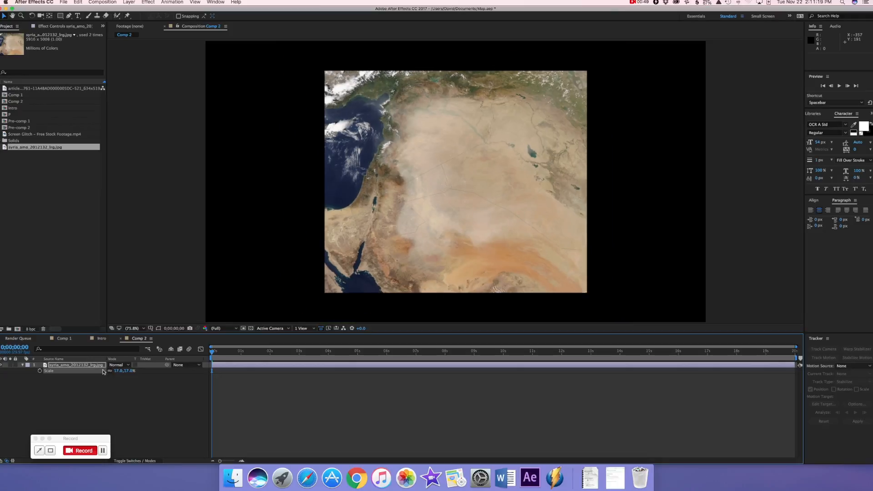
Apply the Optics Compensation effect to the map layer and set its Field of View to 46.1
{"action": "left_click", "coordinate": [149, 3]}
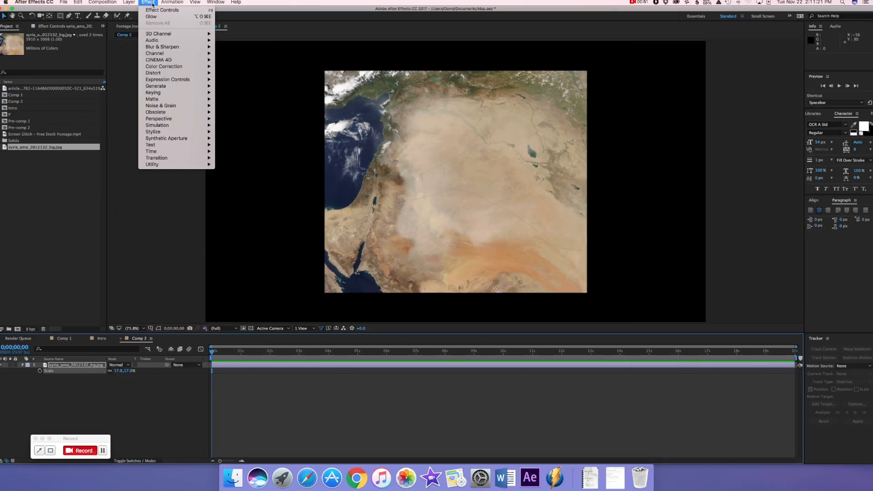
{"action": "mouse_move", "coordinate": [159, 73]}
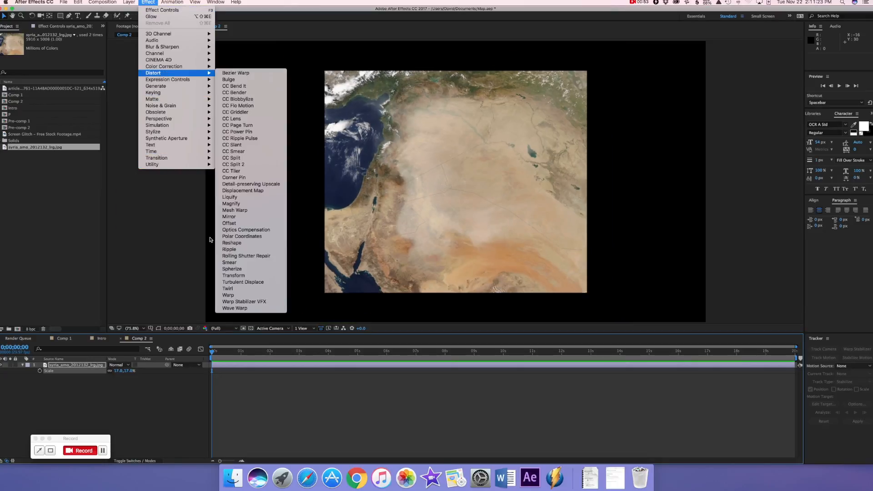
{"action": "left_click", "coordinate": [250, 230]}
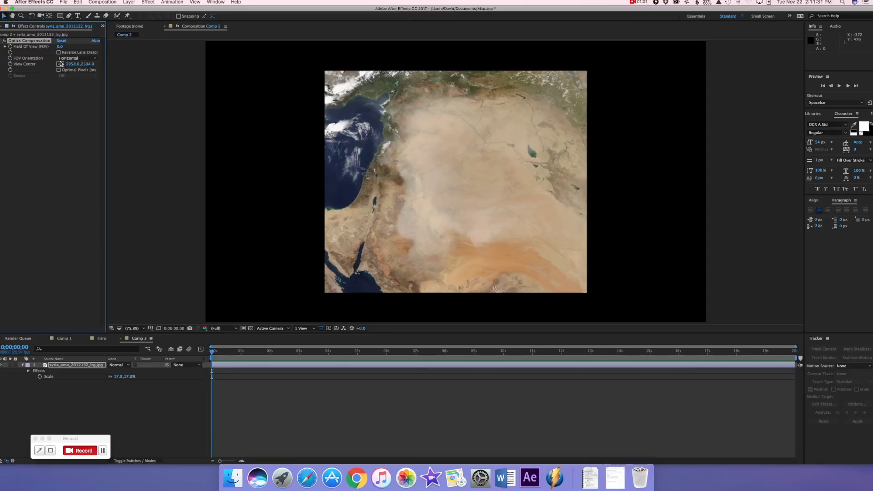
{"action": "left_click_drag", "start_coordinate": [59, 47], "coordinate": [229, 60]}
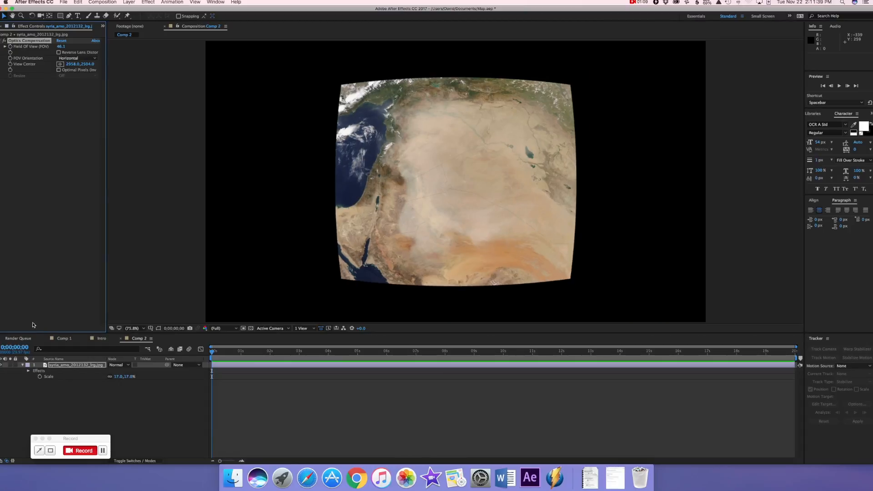
Scale the curved map layer up to 36% and move it down in the frame to about 966.6, 916.9
{"action": "left_click", "coordinate": [80, 371]}
{"action": "left_click_drag", "start_coordinate": [119, 378], "coordinate": [116, 377]}
{"action": "left_click", "coordinate": [93, 367]}
{"action": "key", "text": "s"}
{"action": "key", "text": "s"}
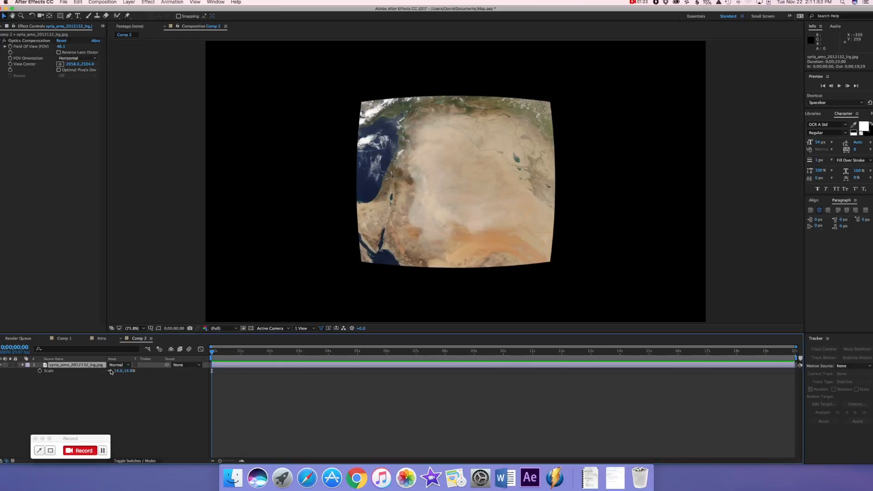
{"action": "left_click_drag", "start_coordinate": [123, 371], "coordinate": [130, 371]}
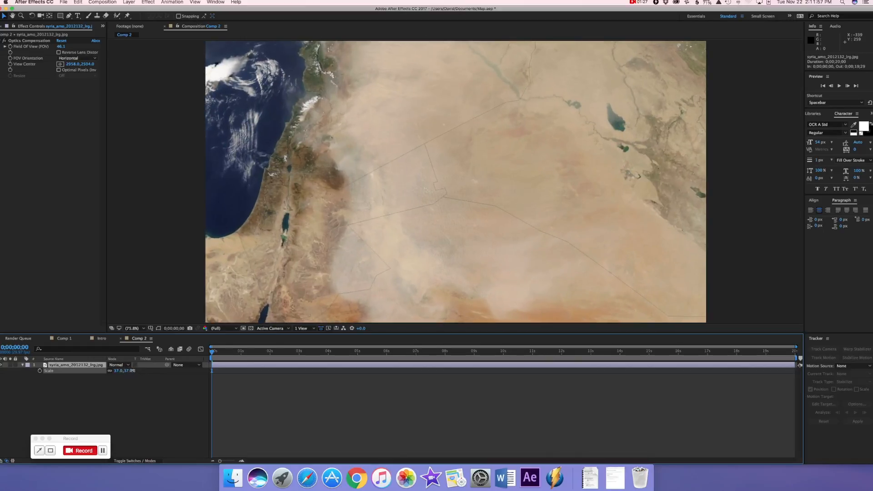
{"action": "left_click_drag", "start_coordinate": [388, 241], "coordinate": [390, 312]}
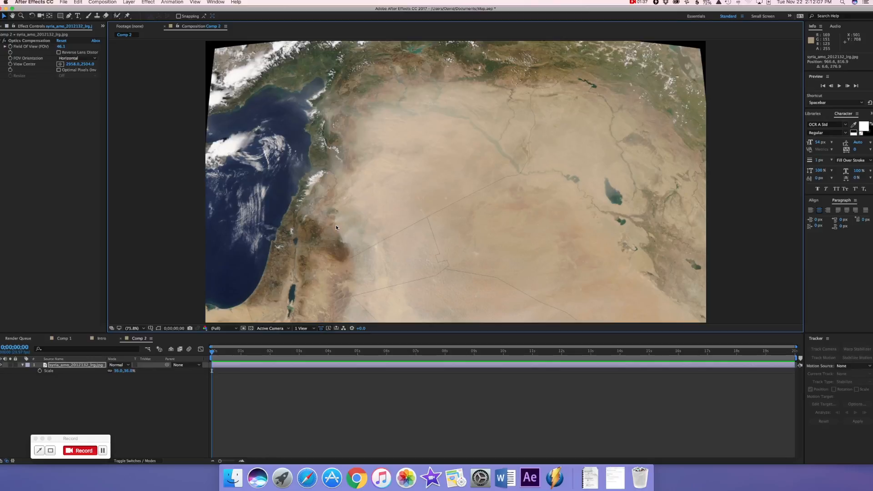
{"action": "key", "text": "comma"}
{"action": "left_click", "coordinate": [139, 330]}
{"action": "left_click", "coordinate": [123, 341]}
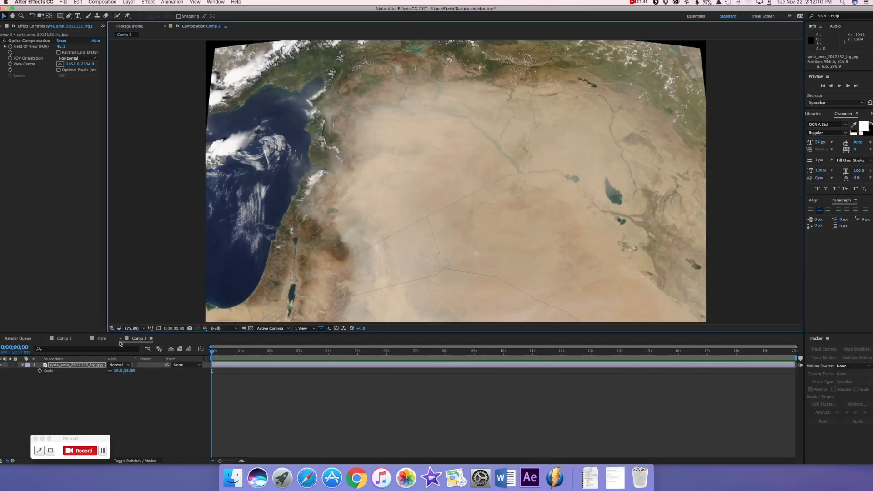
Create a new black solid above the map and apply the Grid effect to it
{"action": "left_click", "coordinate": [145, 403]}
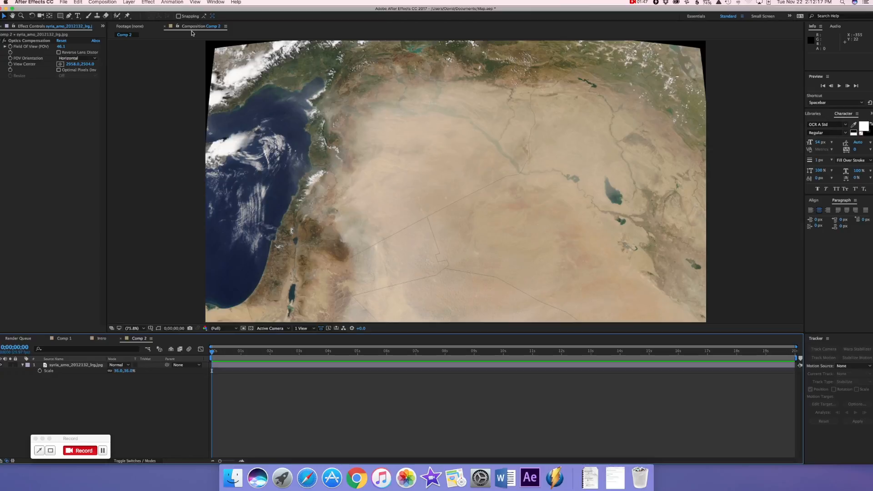
{"action": "left_click", "coordinate": [131, 3]}
{"action": "mouse_move", "coordinate": [136, 10]}
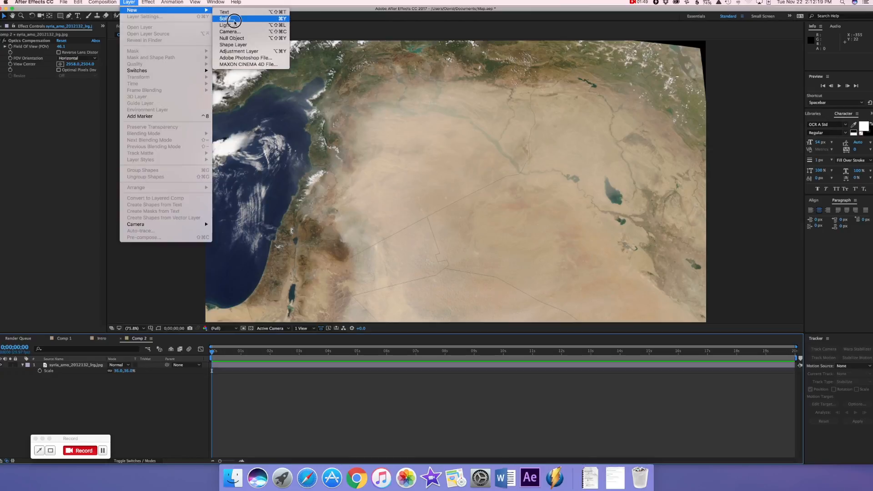
{"action": "left_click", "coordinate": [235, 23]}
{"action": "left_click", "coordinate": [485, 299]}
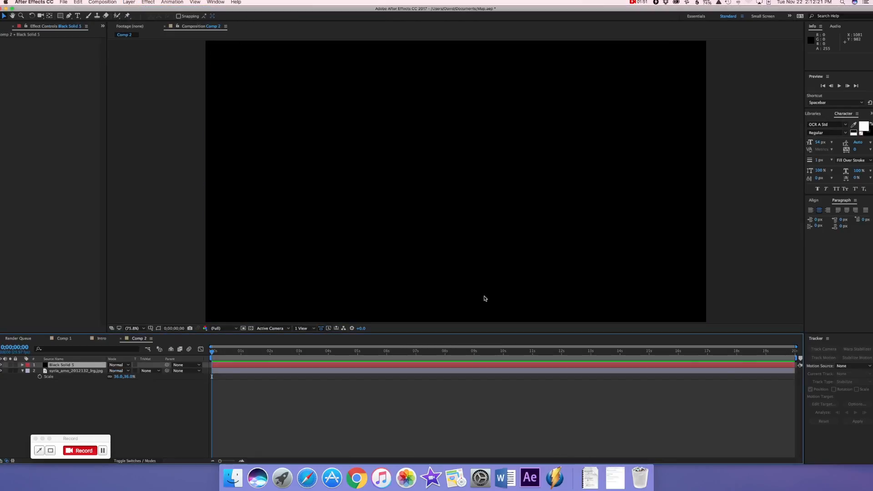
{"action": "left_click", "coordinate": [148, 2]}
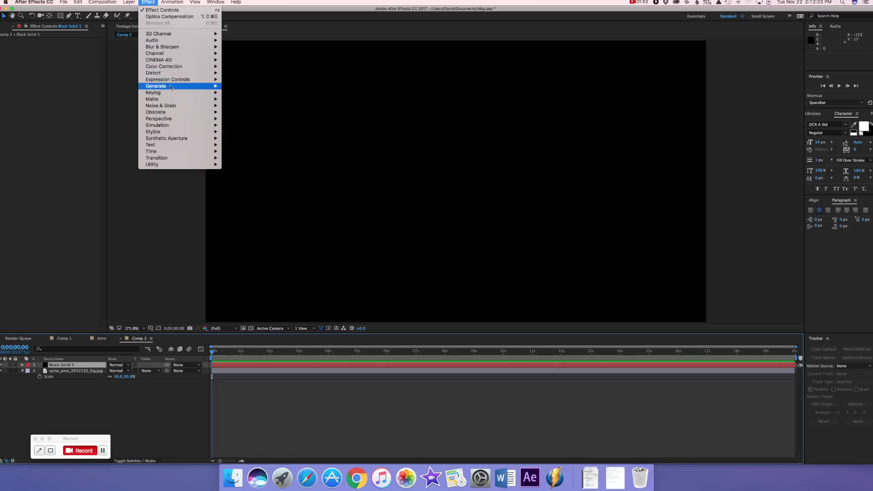
{"action": "mouse_move", "coordinate": [205, 86]}
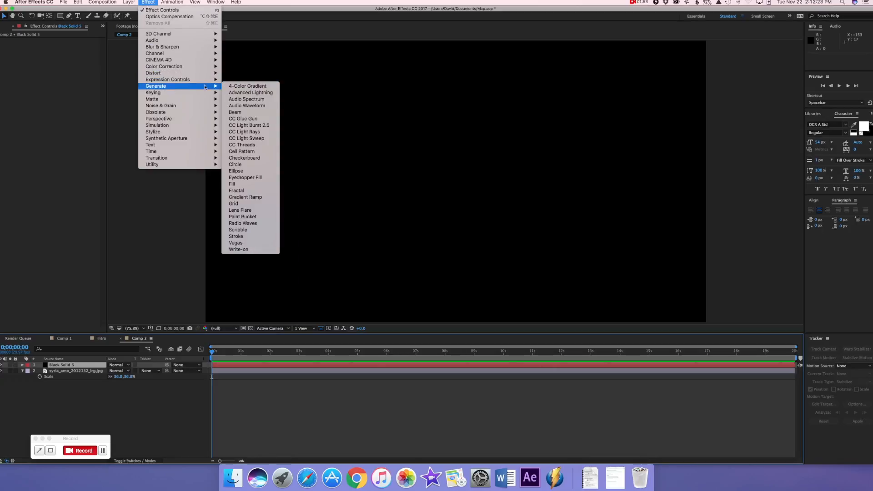
{"action": "left_click", "coordinate": [244, 205]}
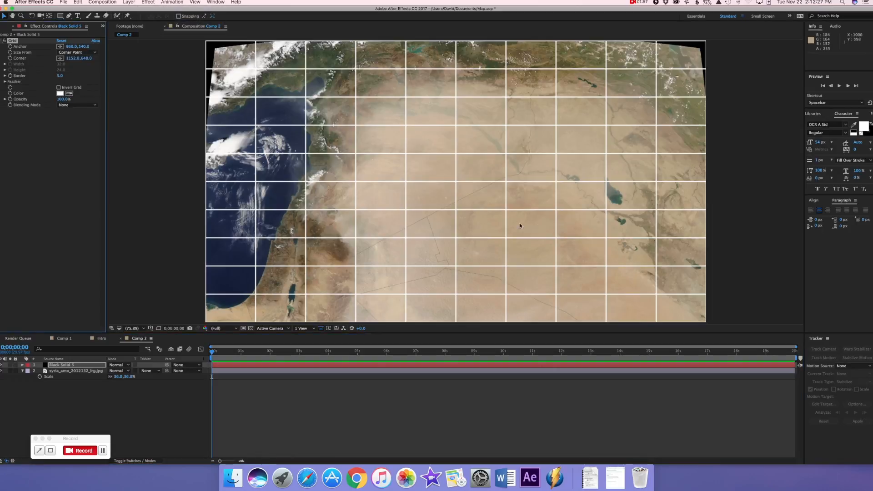
{"action": "left_click", "coordinate": [261, 368]}
{"action": "left_click", "coordinate": [22, 45]}
{"action": "scroll", "coordinate": [506, 212], "scroll_direction": "down", "scroll_amount": 2}
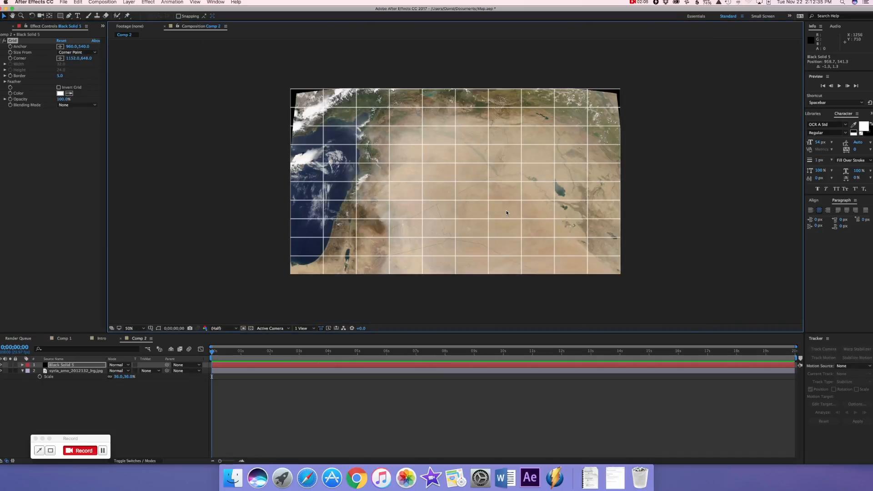
{"action": "key", "text": "super+z"}
{"action": "left_click", "coordinate": [131, 329]}
{"action": "left_click", "coordinate": [134, 336]}
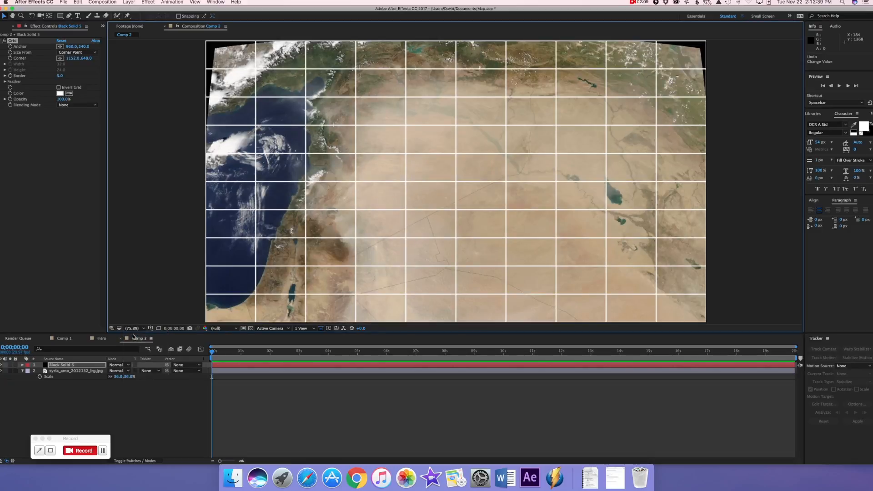
Scale the map layer to 42% and reposition it so its curved edges fall outside the frame
{"action": "left_click", "coordinate": [241, 370]}
{"action": "left_click_drag", "start_coordinate": [235, 286], "coordinate": [234, 250]}
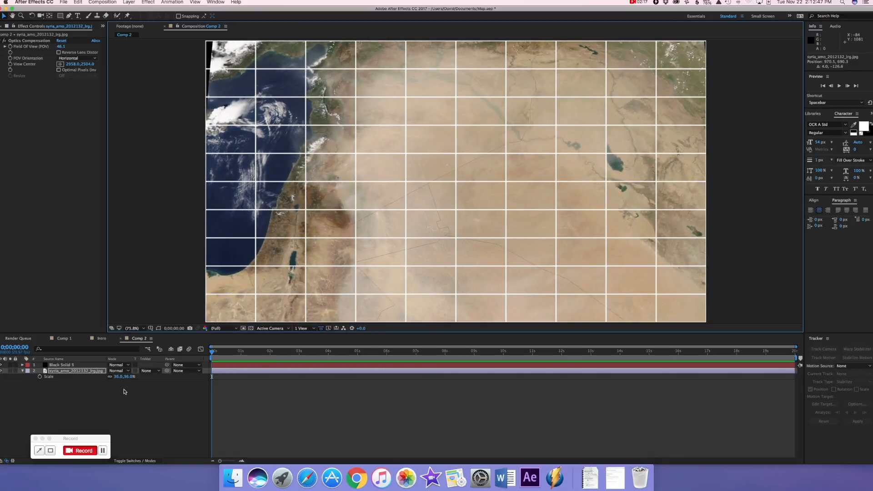
{"action": "left_click_drag", "start_coordinate": [125, 376], "coordinate": [129, 377]}
{"action": "left_click_drag", "start_coordinate": [415, 228], "coordinate": [417, 270]}
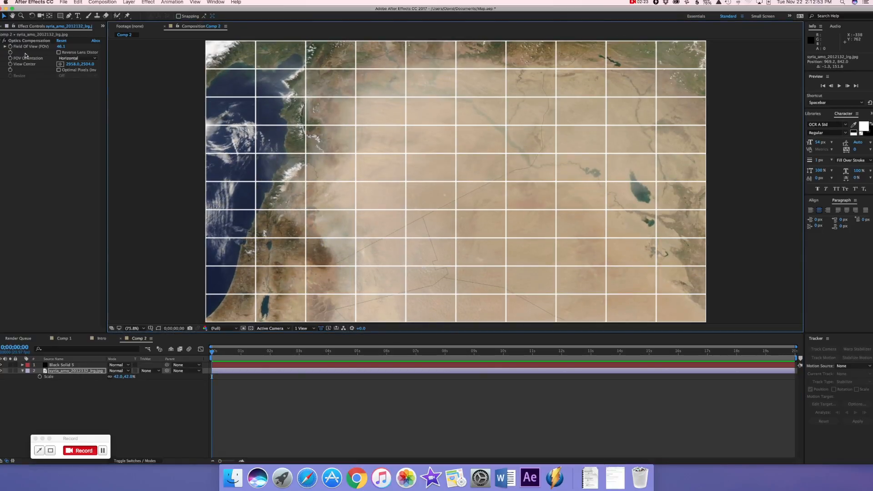
Make the grid denser with its corner point at about 1003.5, 582.9 and set the border to 3.0
{"action": "left_click", "coordinate": [82, 366]}
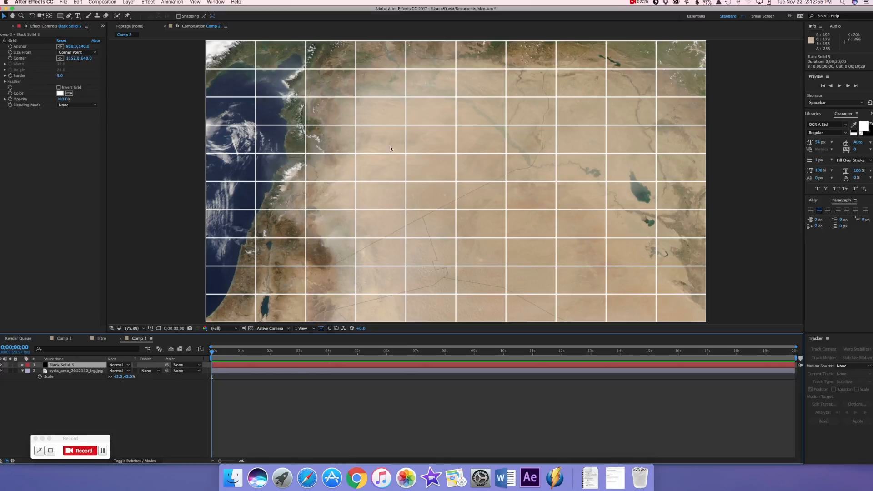
{"action": "left_click", "coordinate": [16, 40]}
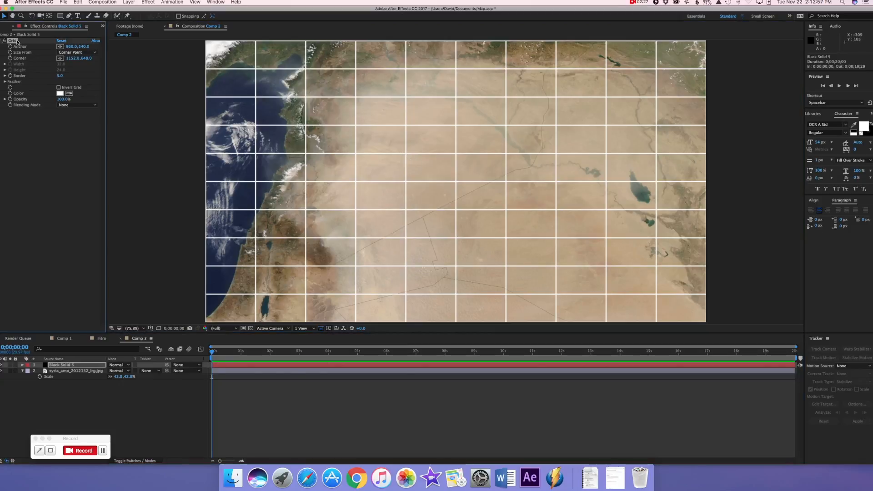
{"action": "left_click", "coordinate": [60, 59]}
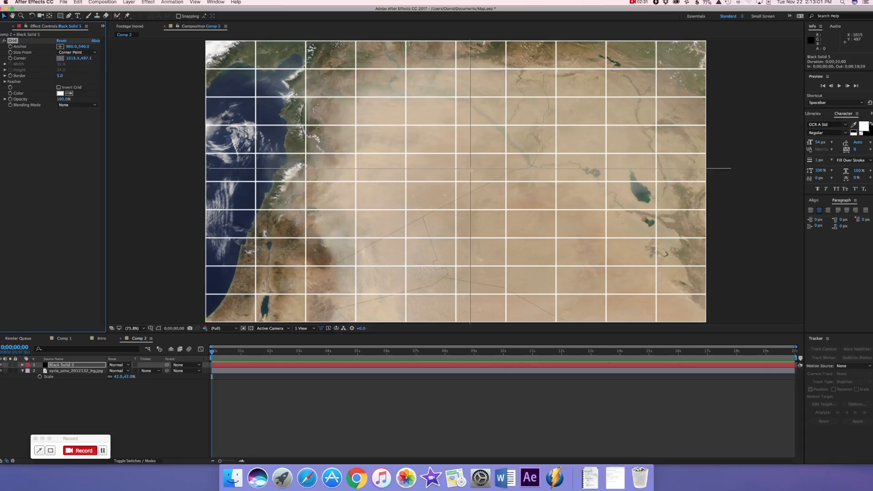
{"action": "left_click", "coordinate": [467, 193]}
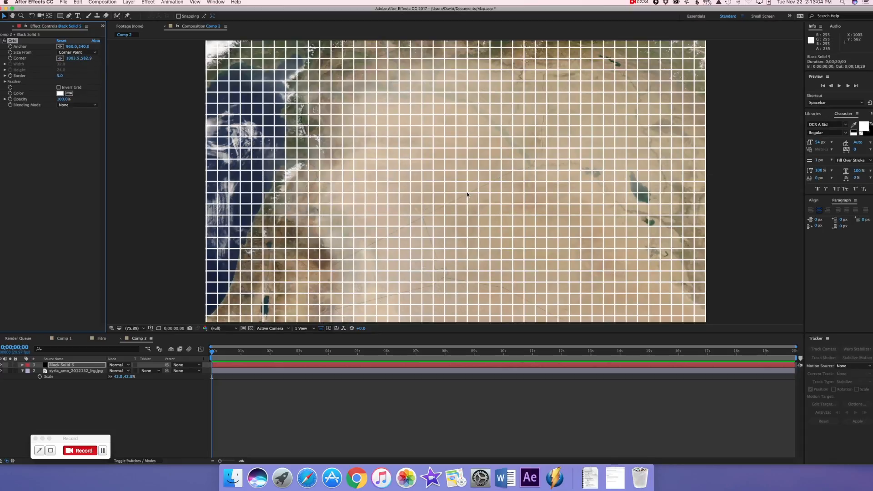
{"action": "left_click", "coordinate": [59, 76]}
{"action": "left_click_drag", "start_coordinate": [60, 76], "coordinate": [58, 76]}
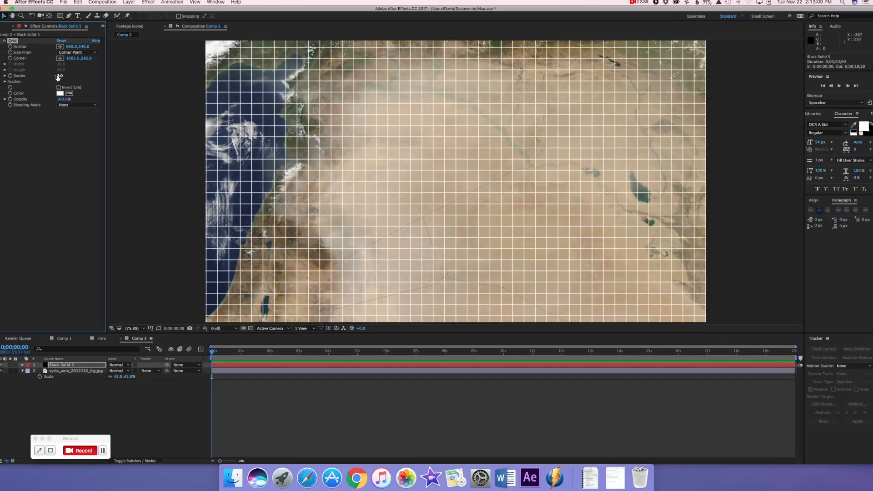
Change the grid lines' colour to bright green
{"action": "left_click", "coordinate": [60, 93]}
{"action": "left_click", "coordinate": [156, 233]}
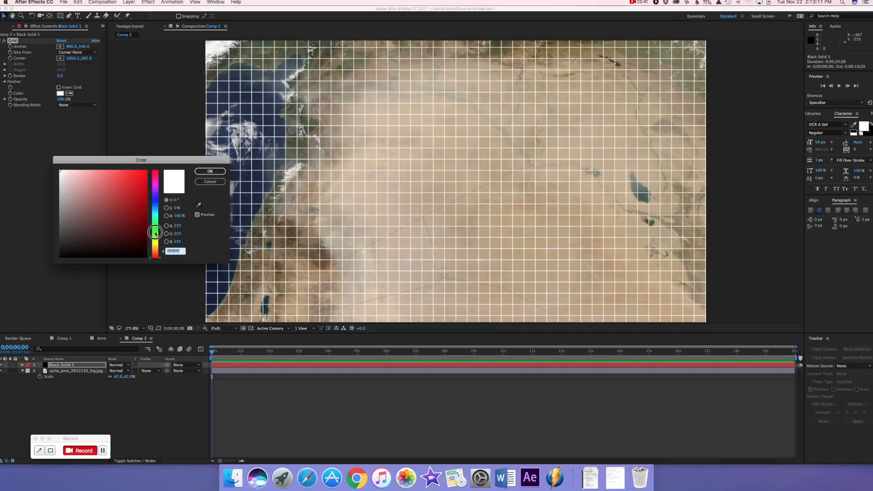
{"action": "left_click", "coordinate": [146, 171]}
{"action": "left_click", "coordinate": [210, 172]}
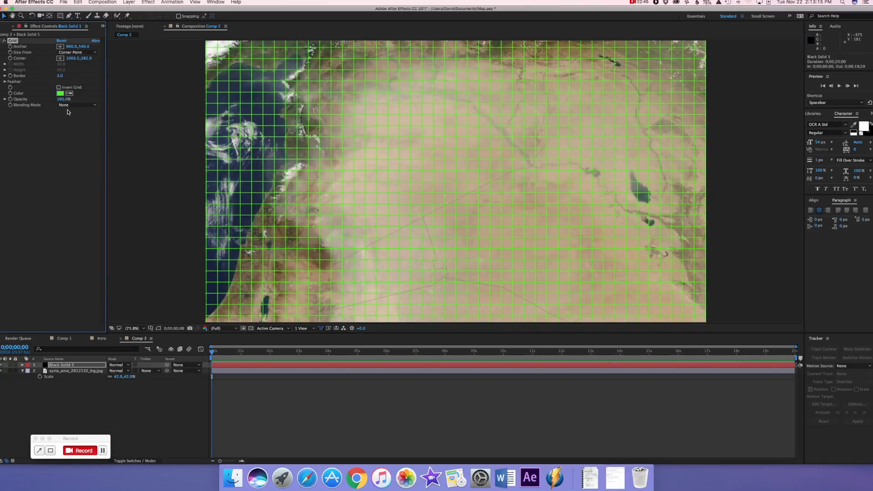
Apply the Glow effect to the grid solid and set its Glow Radius to 39
{"action": "left_click", "coordinate": [127, 3]}
{"action": "mouse_move", "coordinate": [148, 3]}
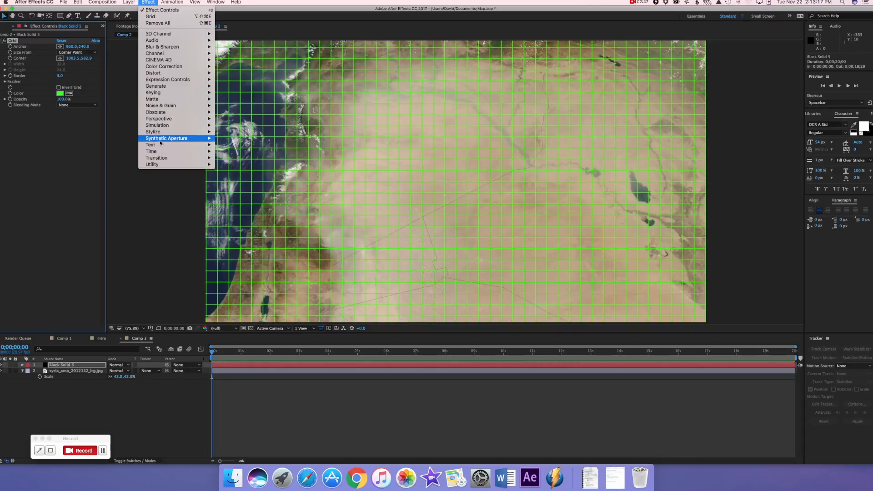
{"action": "mouse_move", "coordinate": [206, 133]}
{"action": "left_click", "coordinate": [229, 236]}
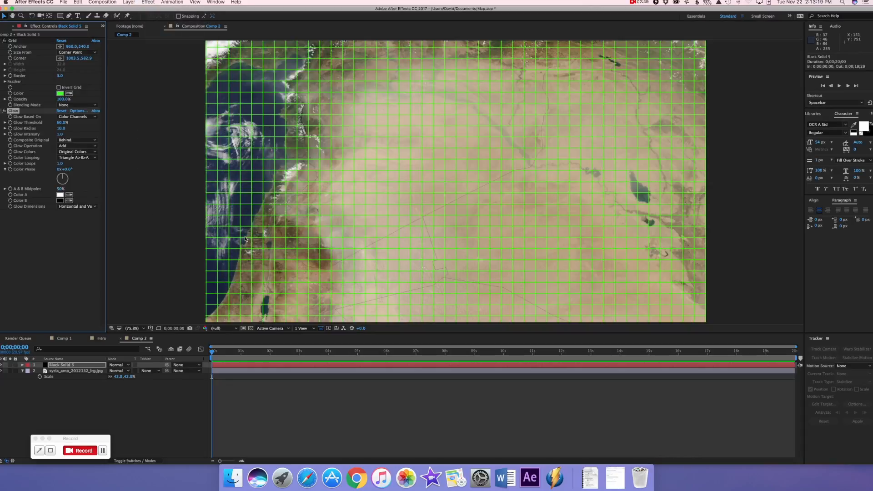
{"action": "left_click_drag", "start_coordinate": [60, 128], "coordinate": [66, 129]}
Create another black solid on top of the grid and map layers
{"action": "left_click", "coordinate": [116, 384]}
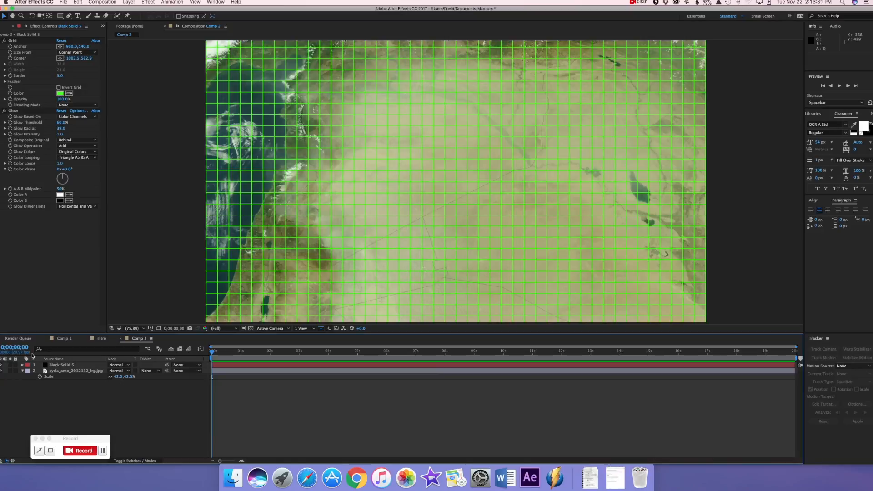
{"action": "left_click", "coordinate": [130, 2]}
{"action": "mouse_move", "coordinate": [145, 9]}
{"action": "left_click", "coordinate": [222, 19]}
{"action": "left_click", "coordinate": [499, 297]}
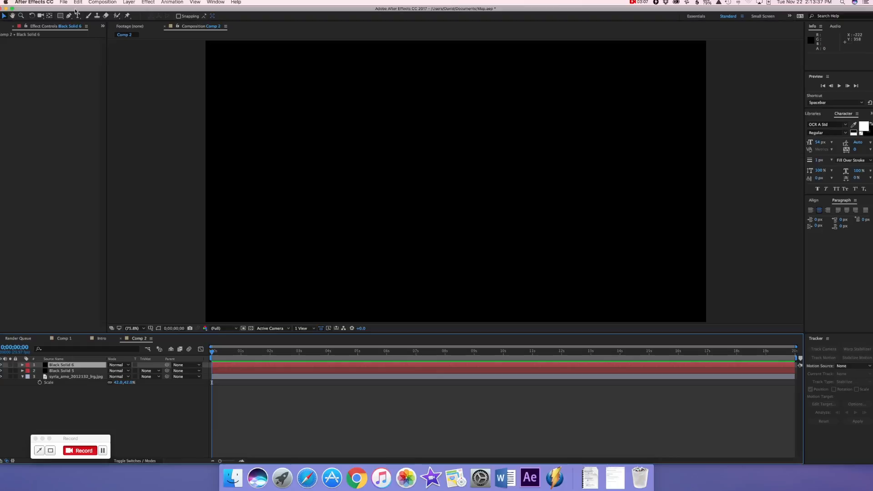
Draw a circular ellipse mask near the middle of the top black solid
{"action": "left_click", "coordinate": [64, 17]}
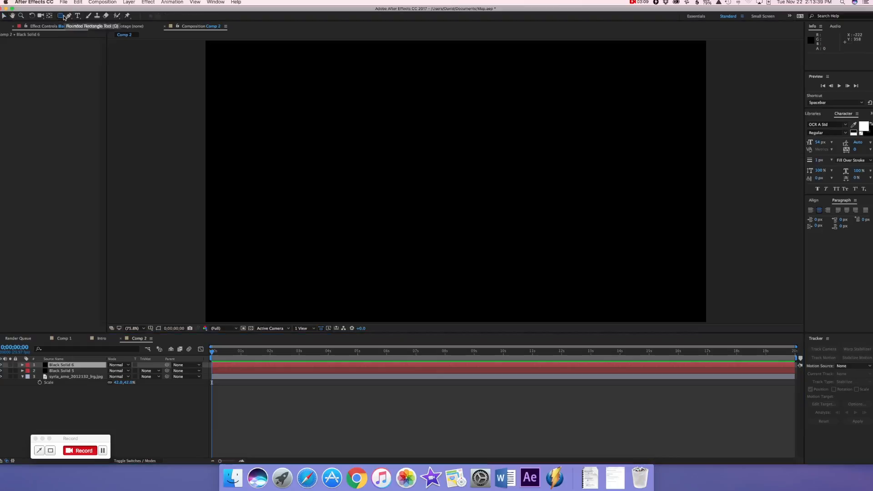
{"action": "key", "text": "q"}
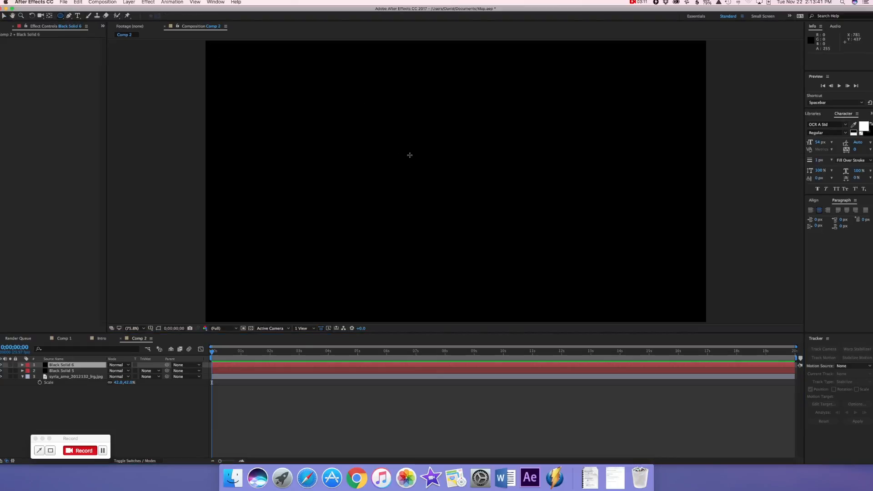
{"action": "left_click_drag", "start_coordinate": [419, 156], "coordinate": [504, 210]}
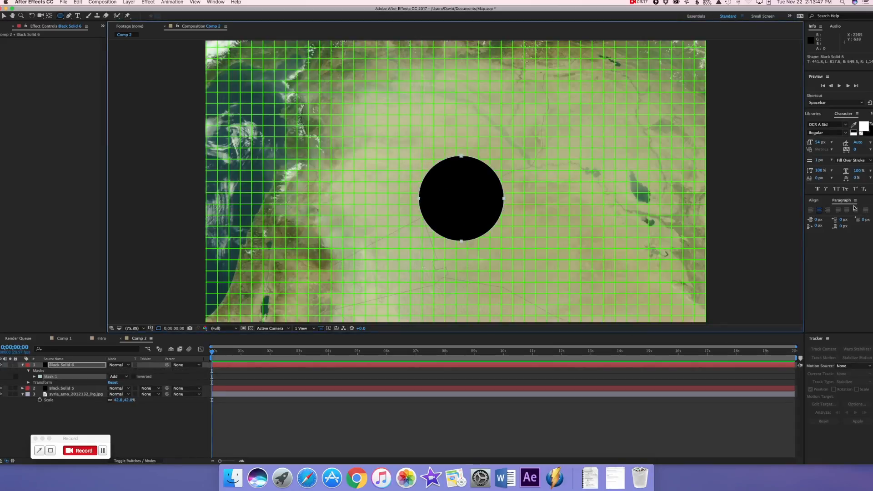
Centre the masked black solid horizontally and vertically in the composition
{"action": "left_click", "coordinate": [814, 201]}
{"action": "left_click", "coordinate": [859, 218]}
{"action": "left_click", "coordinate": [823, 217]}
{"action": "left_click", "coordinate": [216, 2]}
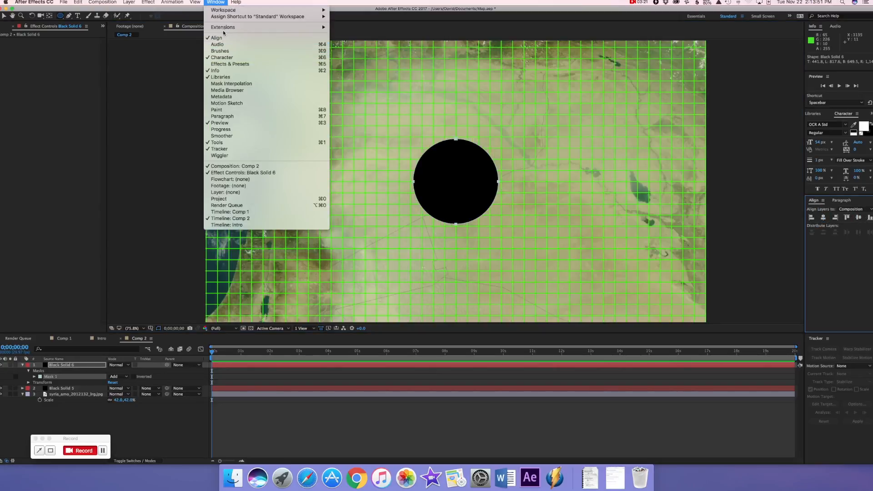
{"action": "left_click", "coordinate": [839, 253]}
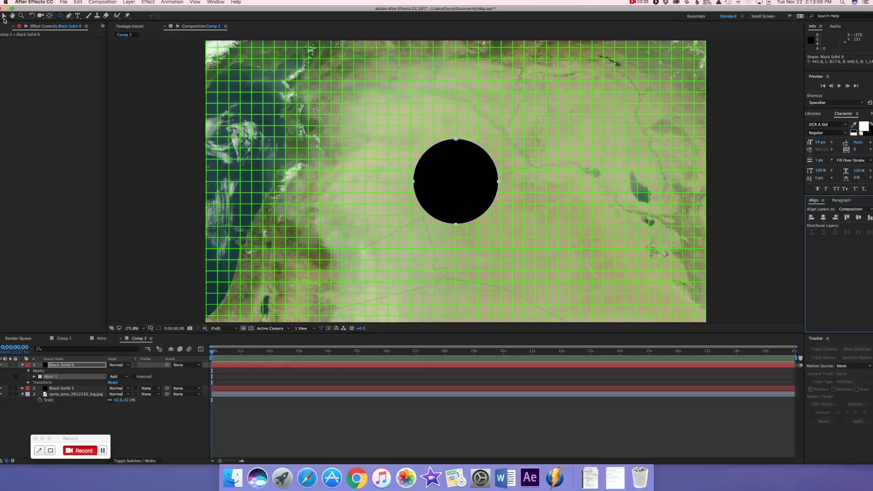
Centre the masked black solid's anchor point in its layer content
{"action": "left_click", "coordinate": [129, 2]}
{"action": "mouse_move", "coordinate": [156, 78]}
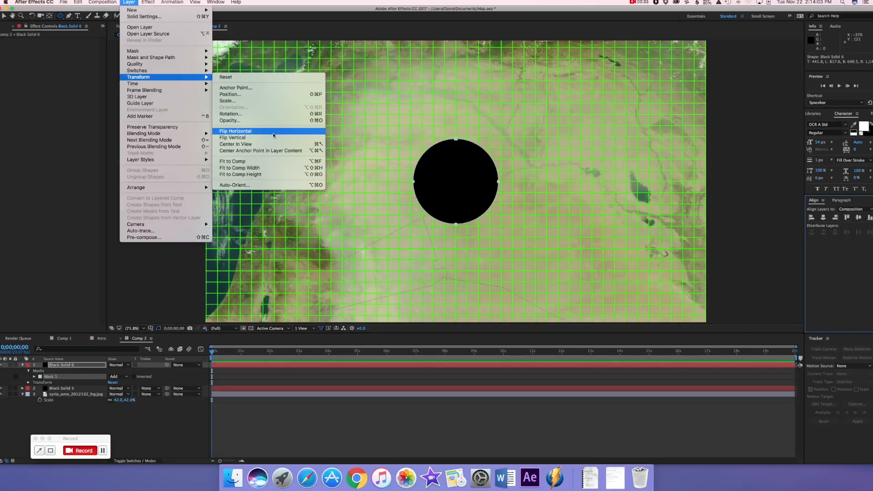
{"action": "left_click", "coordinate": [273, 151]}
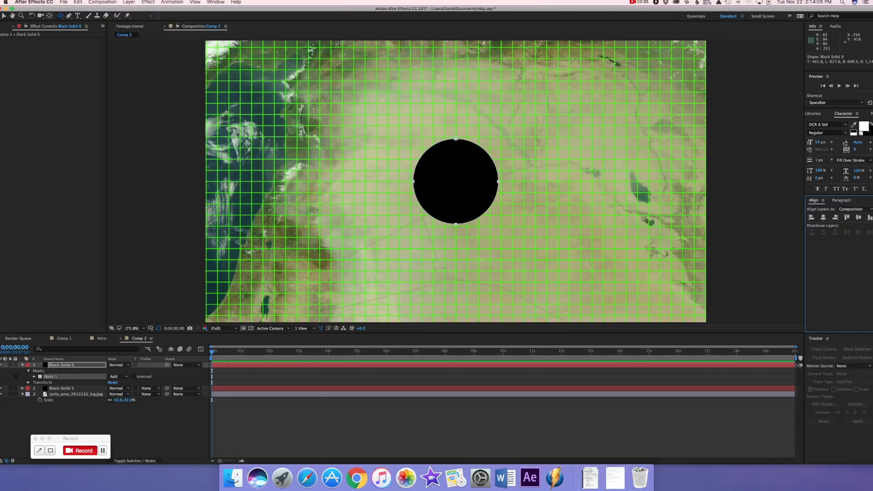
{"action": "left_click", "coordinate": [67, 366]}
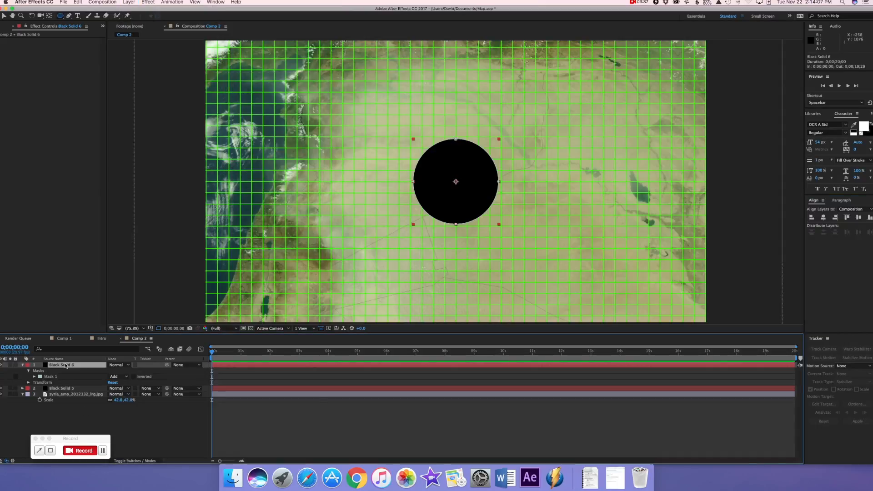
Increase the circular mask's feather to soften the edge of the black circle
{"action": "key", "text": "s"}
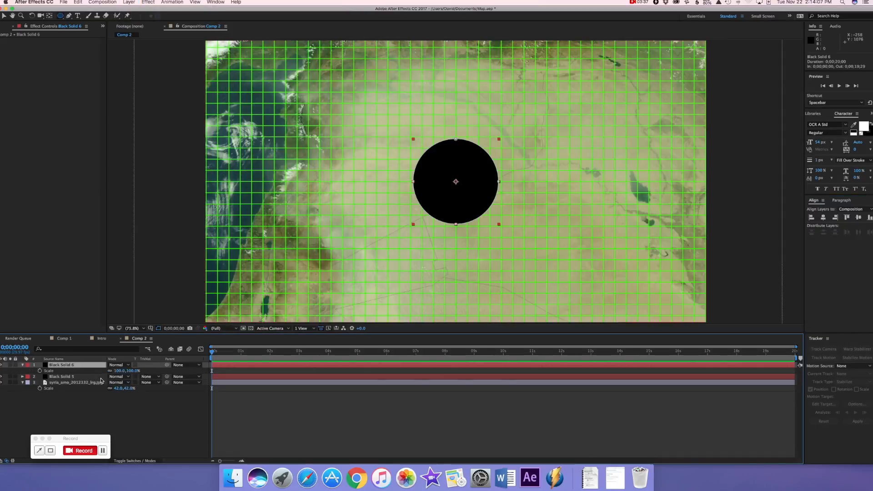
{"action": "key", "text": "m"}
{"action": "left_click", "coordinate": [34, 371]}
{"action": "left_click", "coordinate": [35, 370]}
{"action": "left_click_drag", "start_coordinate": [117, 385], "coordinate": [128, 385]}
Animate the masked solid's Scale from 0% at the start to 620% at 1 second and preview the growth
{"action": "left_click", "coordinate": [71, 365]}
{"action": "key", "text": "s"}
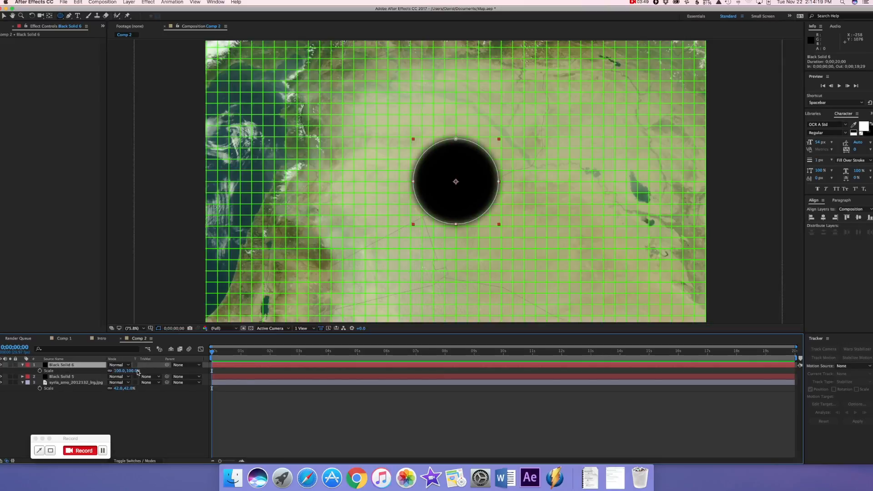
{"action": "key", "text": "Return"}
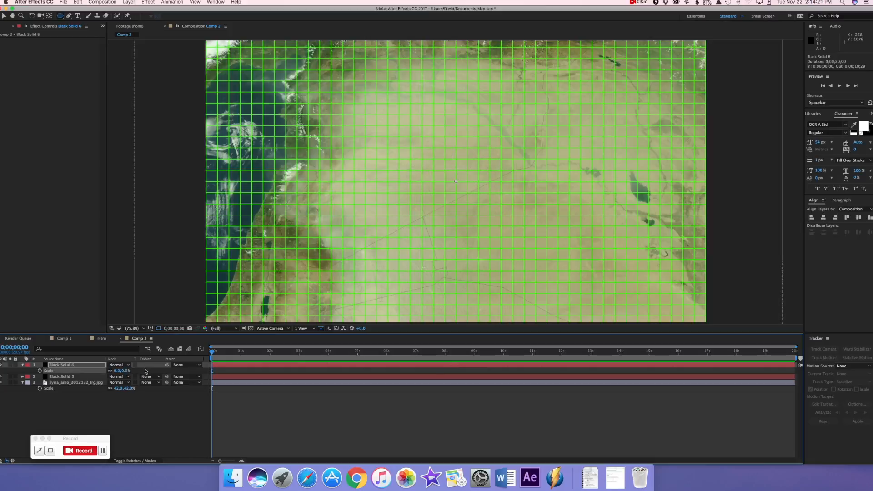
{"action": "left_click", "coordinate": [40, 372]}
{"action": "left_click_drag", "start_coordinate": [213, 355], "coordinate": [242, 349]}
{"action": "left_click_drag", "start_coordinate": [117, 371], "coordinate": [321, 361]}
{"action": "left_click_drag", "start_coordinate": [241, 352], "coordinate": [207, 354]}
{"action": "key", "text": "space"}
{"action": "key", "text": "space"}
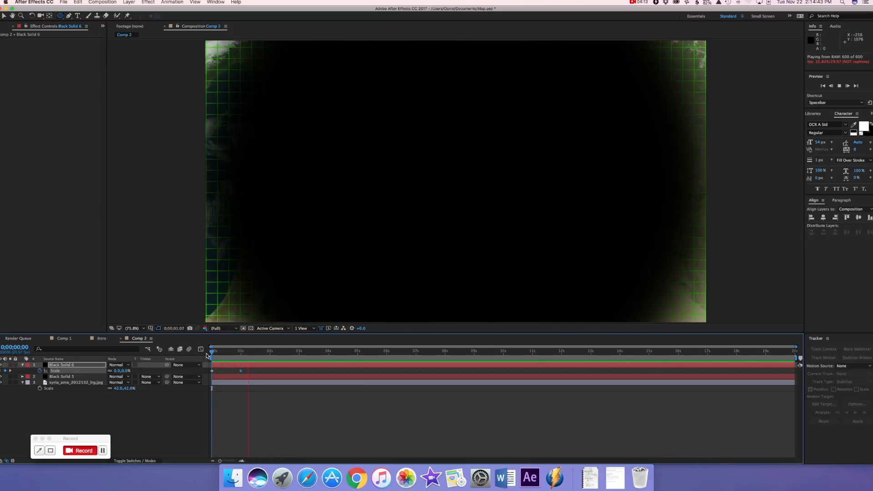
Set the temporal interpolation of the 620% Scale keyframe to Bezier
{"action": "left_click_drag", "start_coordinate": [257, 354], "coordinate": [236, 353]}
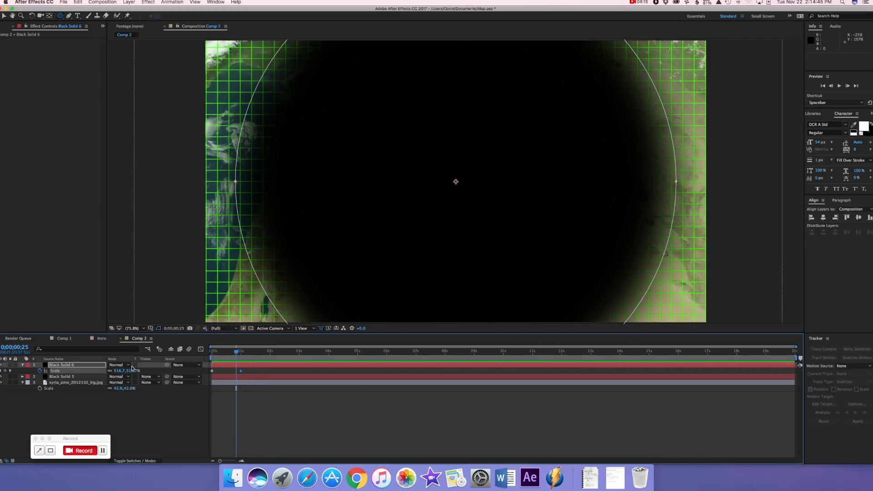
{"action": "right_click", "coordinate": [240, 371]}
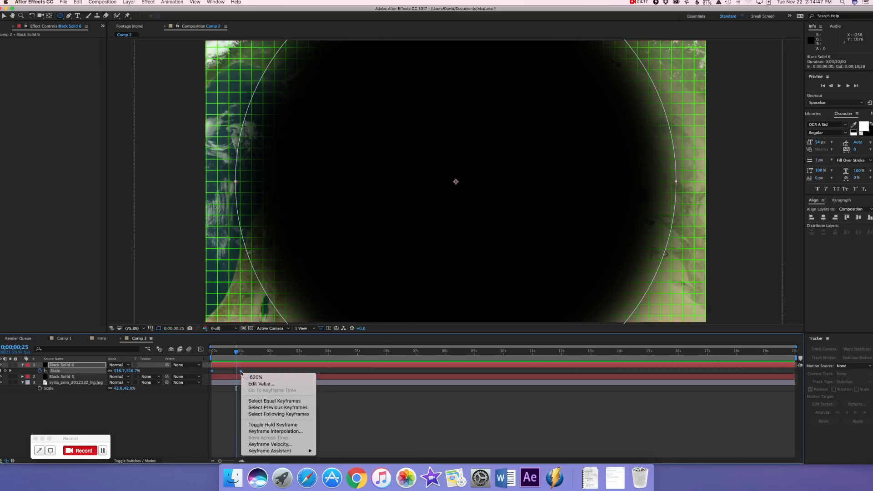
{"action": "left_click", "coordinate": [275, 432]}
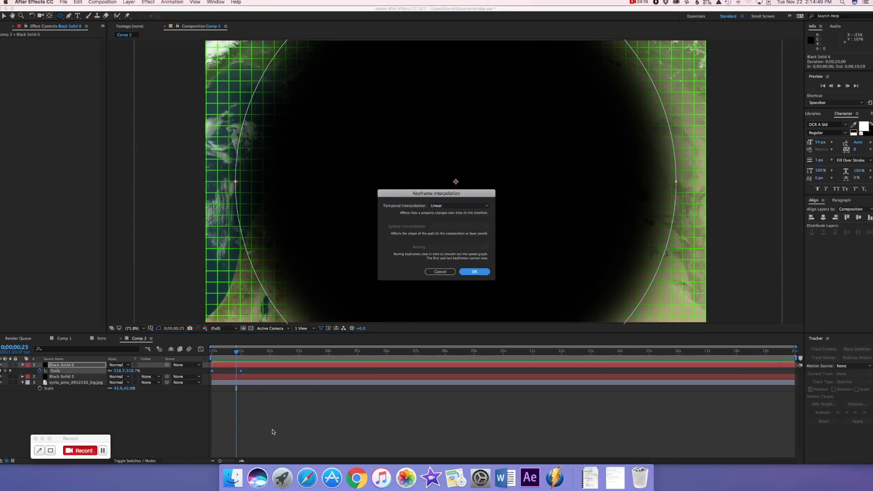
{"action": "left_click", "coordinate": [453, 206]}
{"action": "left_click", "coordinate": [455, 229]}
{"action": "left_click", "coordinate": [475, 271]}
Apply Easy Ease Out to the first Scale keyframe and Easy Ease In to the last one in the Graph Editor
{"action": "left_click", "coordinate": [201, 350]}
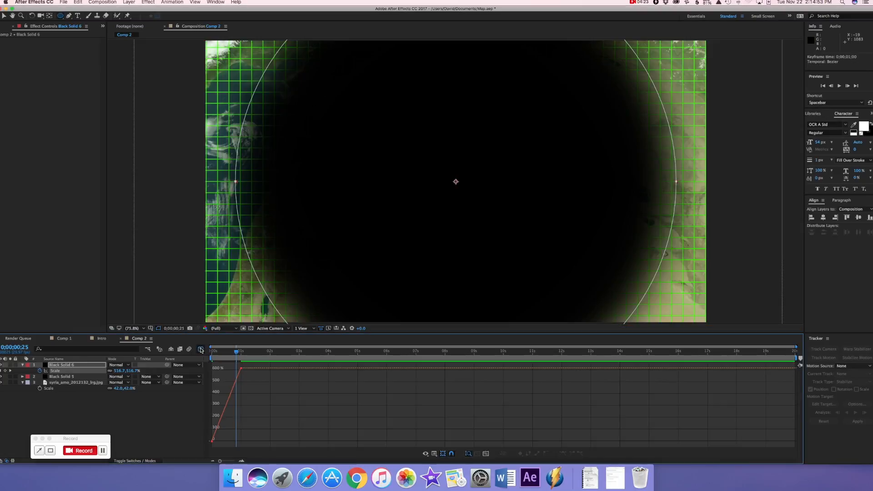
{"action": "left_click", "coordinate": [213, 441]}
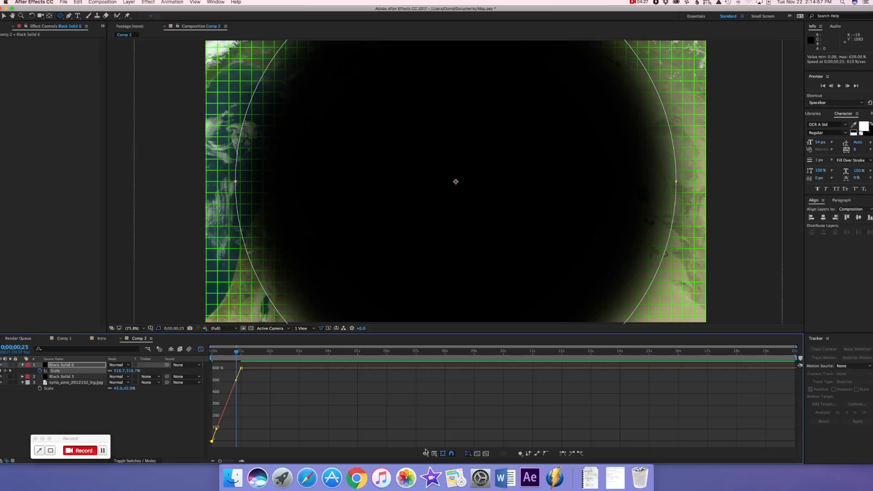
{"action": "left_click", "coordinate": [582, 454]}
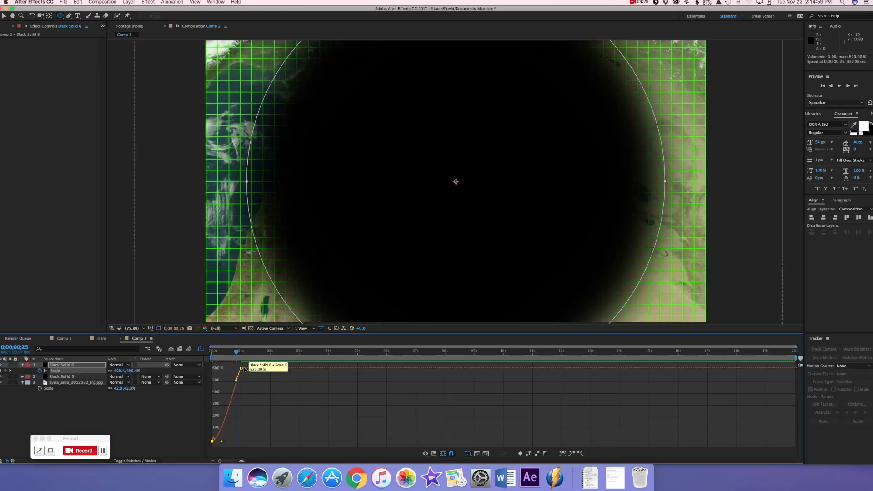
{"action": "left_click", "coordinate": [241, 368]}
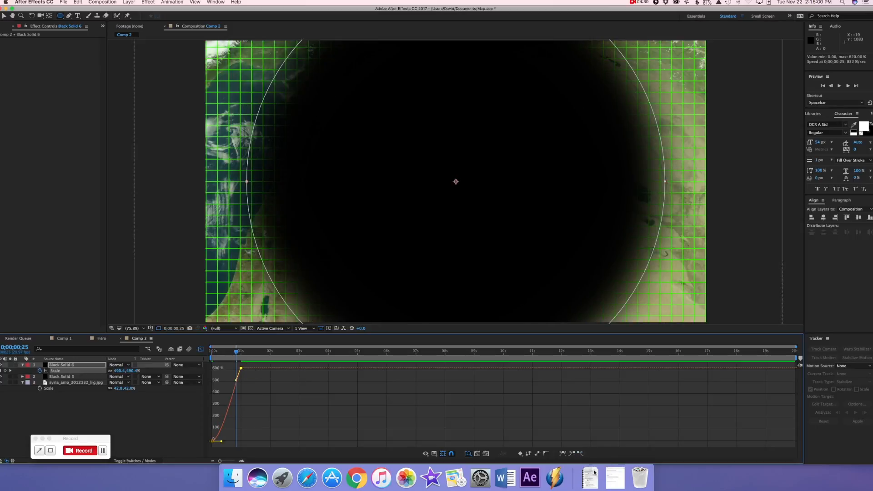
{"action": "left_click", "coordinate": [571, 454]}
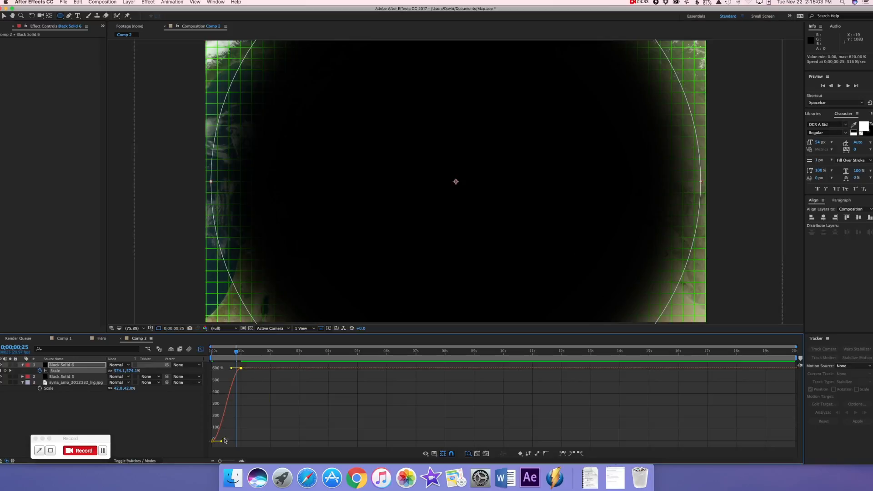
Reshape the Scale curve with a steep rise from the first keyframe, preview it and return to the layer bar view
{"action": "left_click_drag", "start_coordinate": [222, 442], "coordinate": [212, 358]}
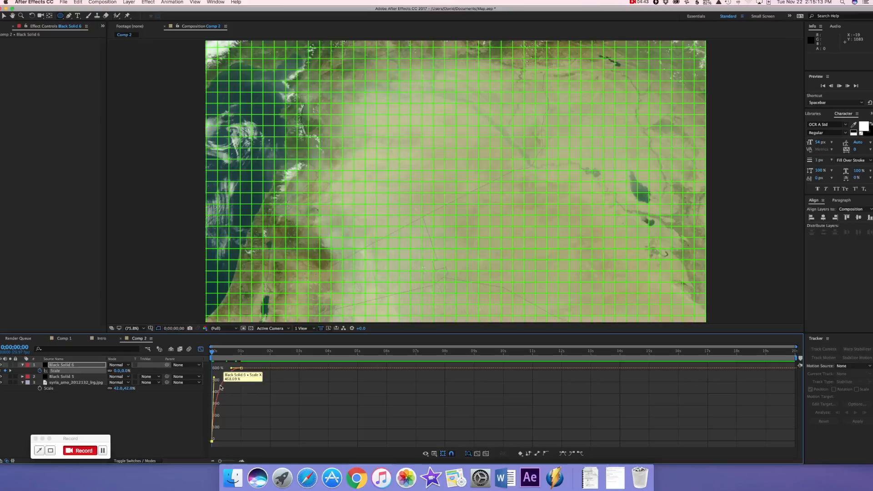
{"action": "key", "text": "space"}
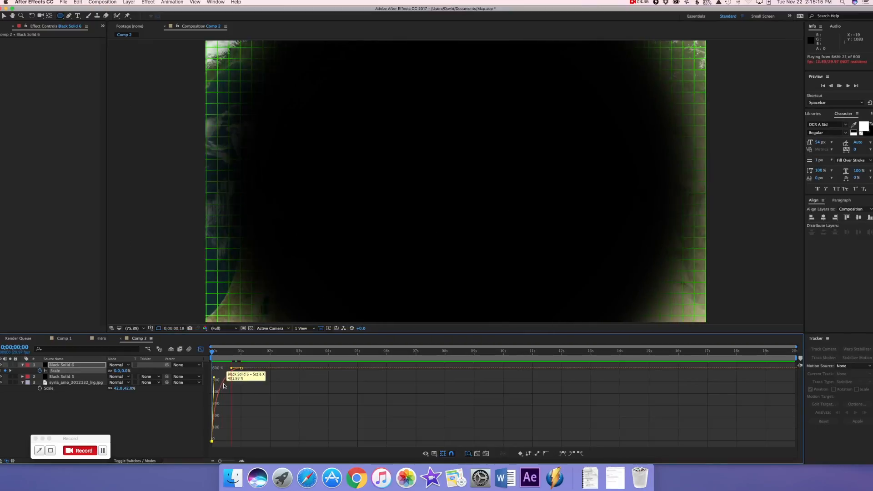
{"action": "key", "text": "space"}
{"action": "left_click_drag", "start_coordinate": [240, 361], "coordinate": [212, 358]}
{"action": "key", "text": "space"}
{"action": "key", "text": "space"}
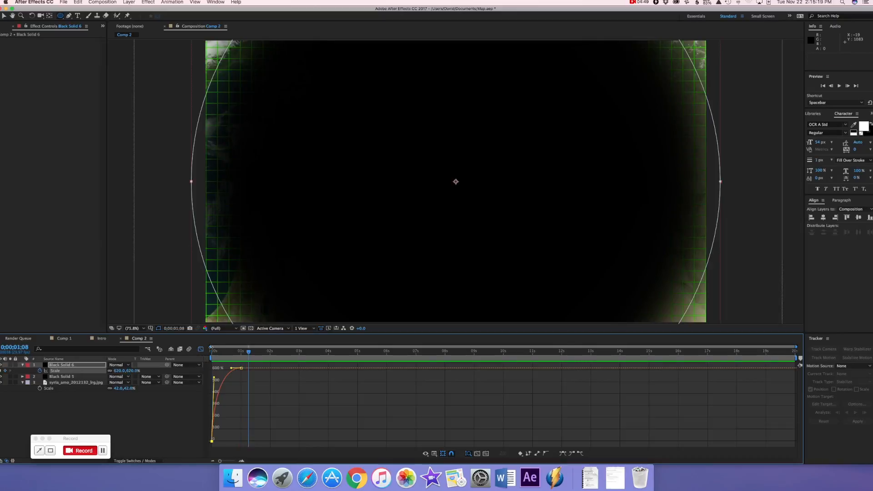
{"action": "left_click", "coordinate": [200, 350]}
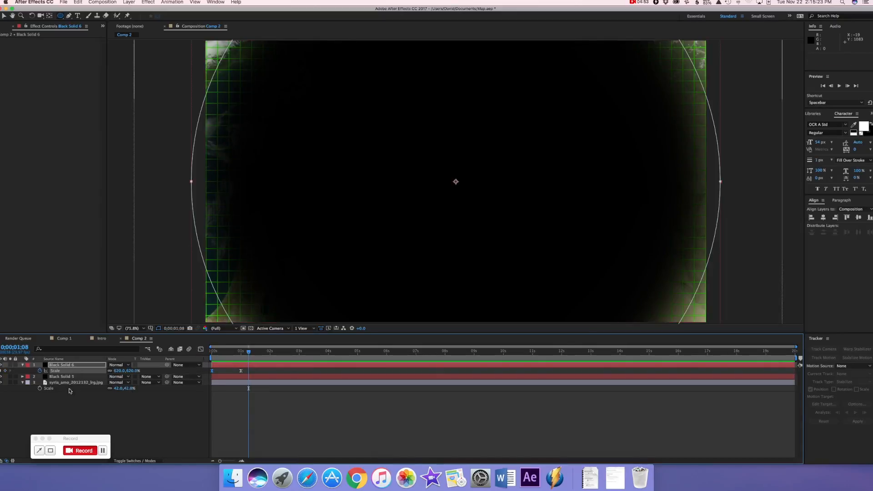
Animate the masked solid's Opacity from 100% at 0;00;00;16 to 0% at 1 second and preview the fade
{"action": "left_click", "coordinate": [22, 365]}
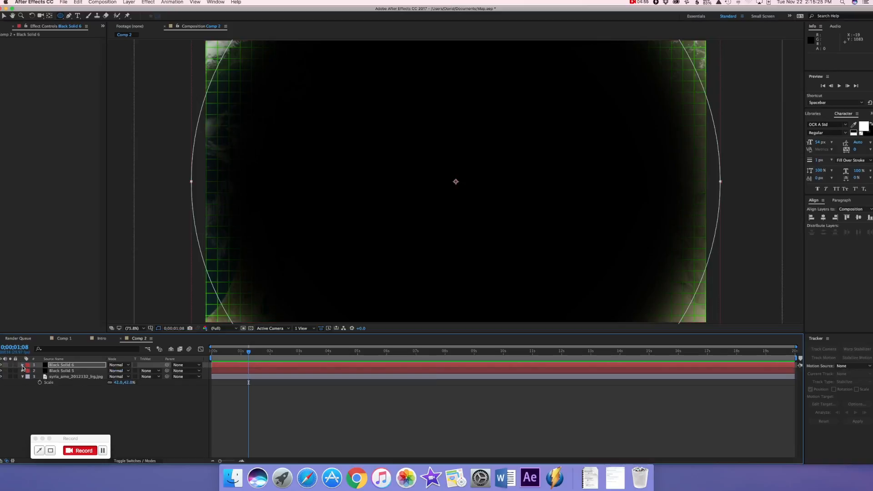
{"action": "left_click", "coordinate": [22, 365]}
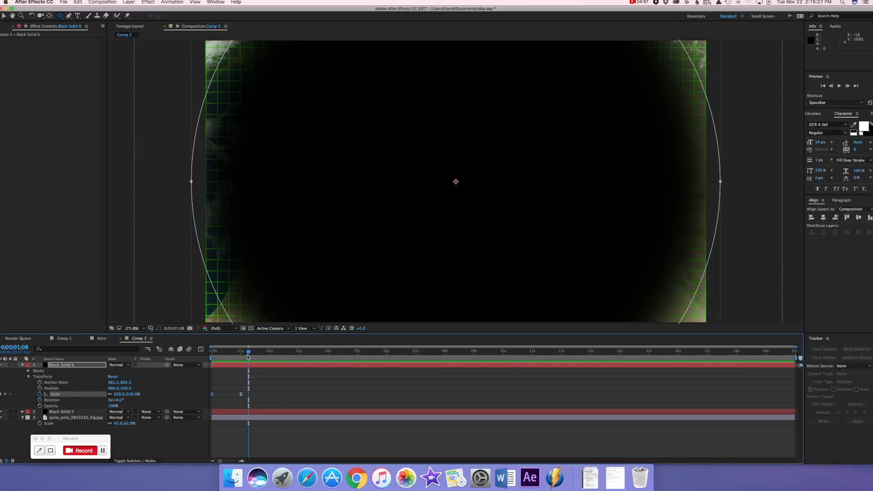
{"action": "left_click_drag", "start_coordinate": [249, 351], "coordinate": [227, 352]}
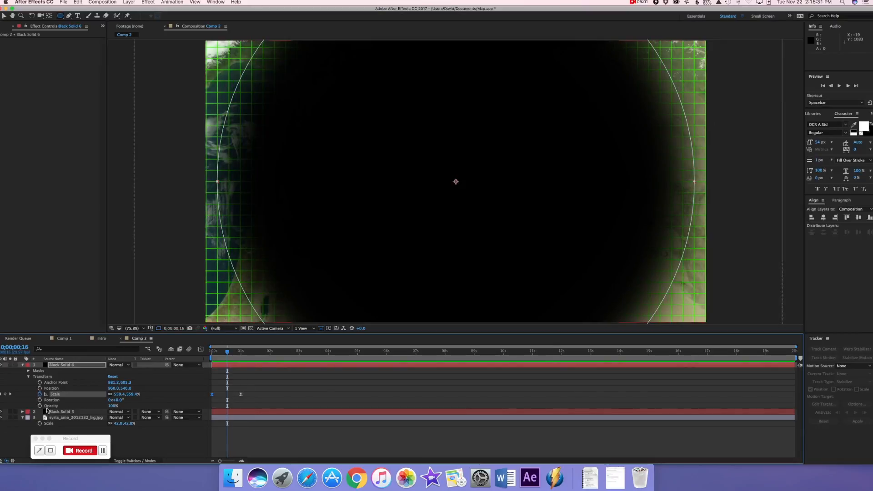
{"action": "left_click", "coordinate": [40, 406]}
{"action": "left_click_drag", "start_coordinate": [228, 358], "coordinate": [241, 354]}
{"action": "left_click_drag", "start_coordinate": [113, 408], "coordinate": [64, 404]}
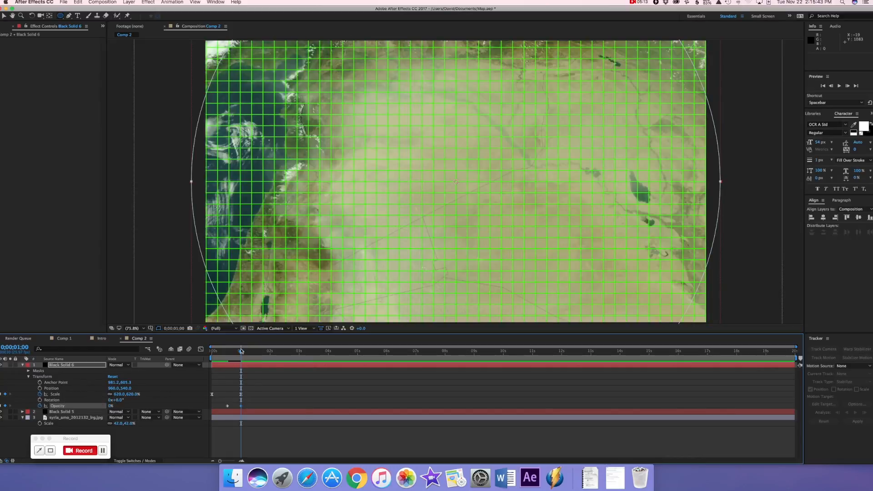
{"action": "key", "text": "Home"}
{"action": "key", "text": "space"}
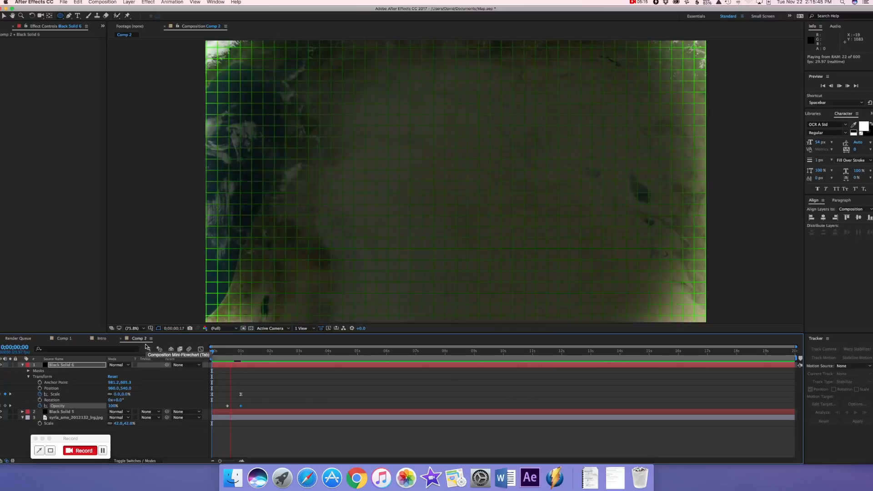
{"action": "key", "text": "space"}
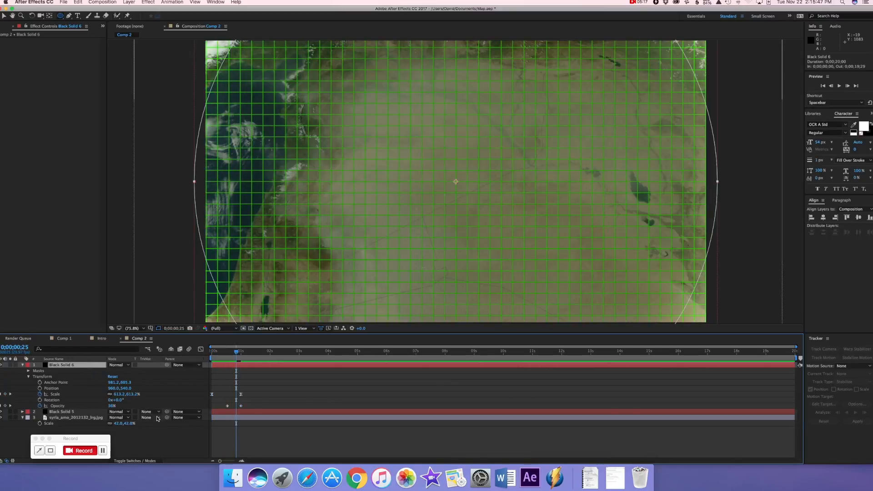
Set the grid layer's track matte to Alpha Matte from the masked solid, preview the reveal and collapse the solid's properties
{"action": "left_click", "coordinate": [155, 418]}
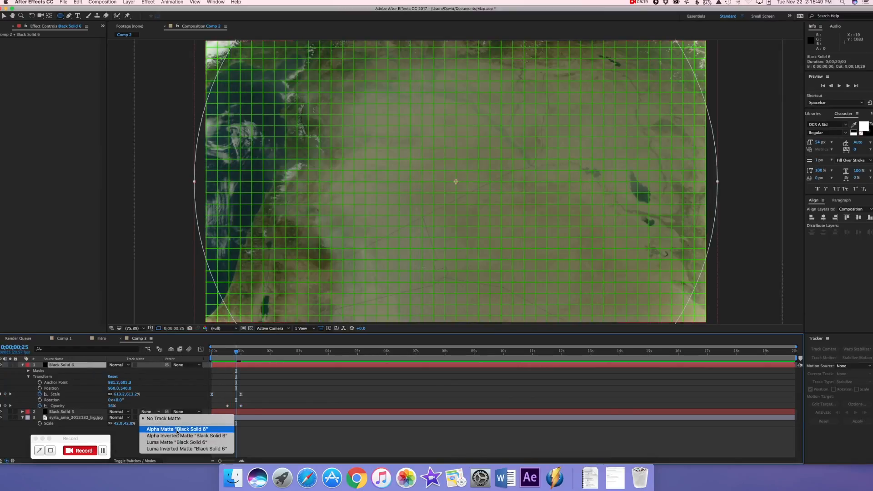
{"action": "left_click", "coordinate": [177, 430]}
{"action": "key", "text": "Home"}
{"action": "key", "text": "space"}
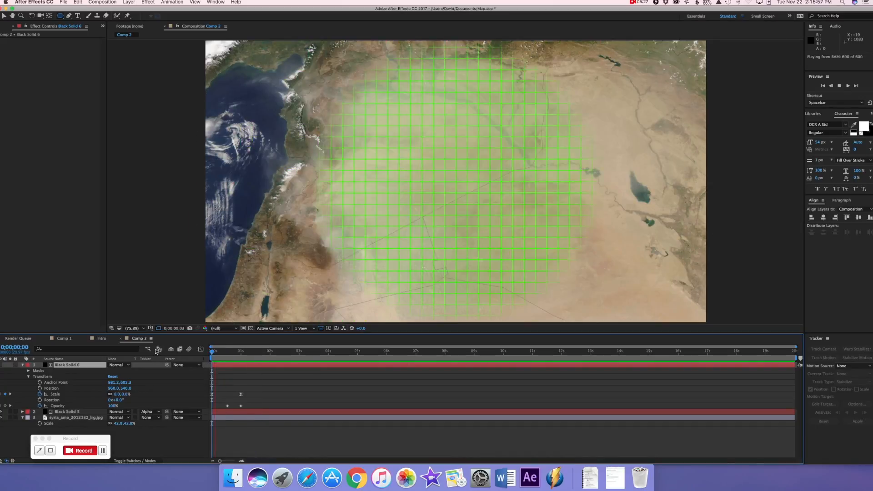
{"action": "key", "text": "space"}
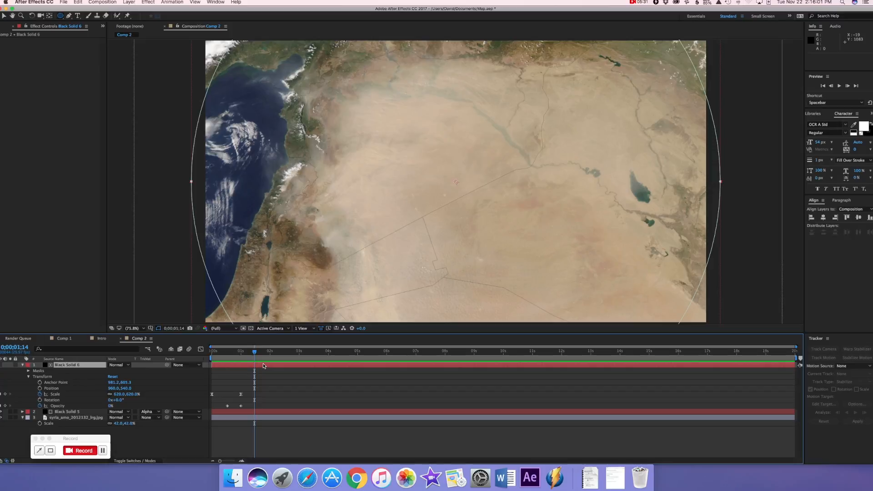
{"action": "left_click", "coordinate": [21, 365]}
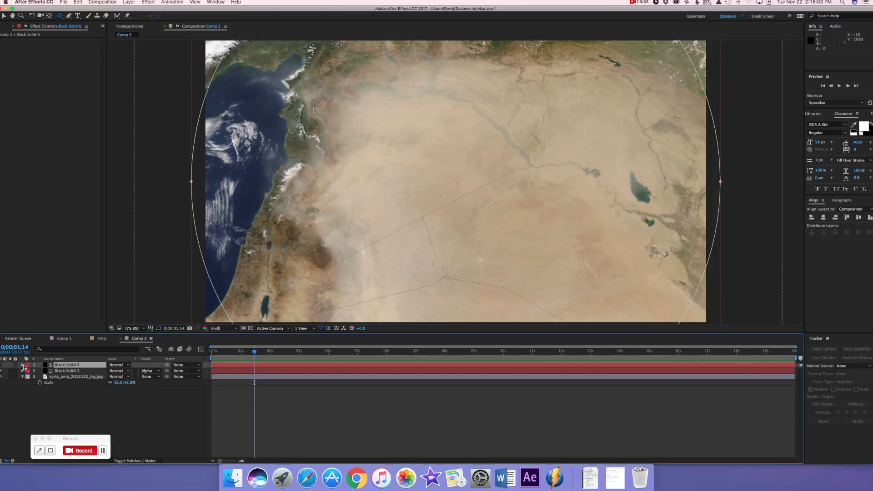
{"action": "left_click", "coordinate": [72, 399]}
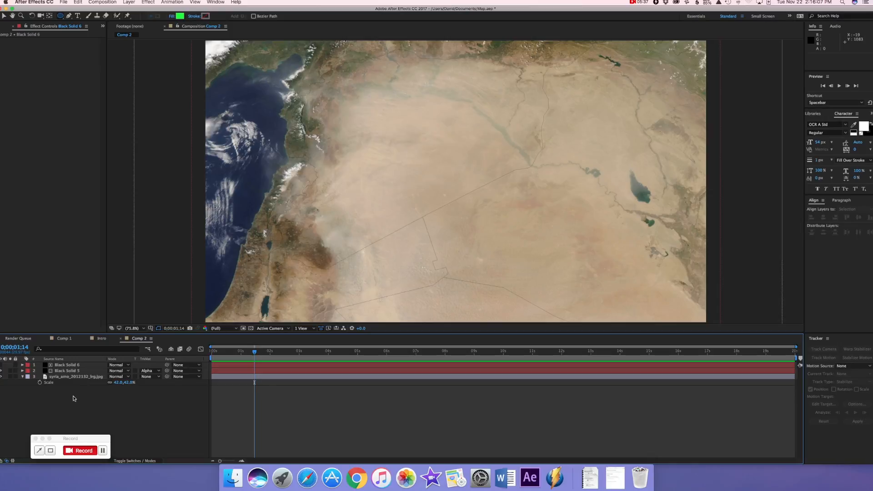
Add a text layer reading "SCANNING..." and move it to the lower-right corner of the map
{"action": "left_click", "coordinate": [123, 3]}
{"action": "mouse_move", "coordinate": [137, 11]}
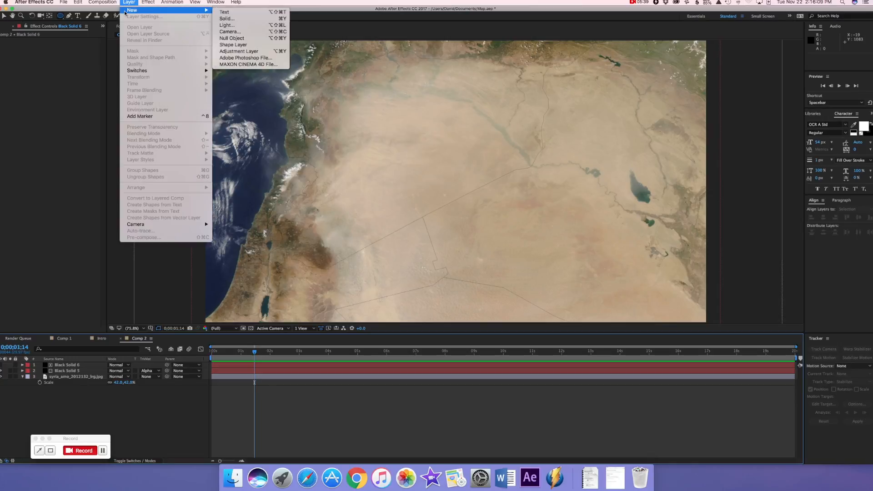
{"action": "left_click", "coordinate": [250, 20]}
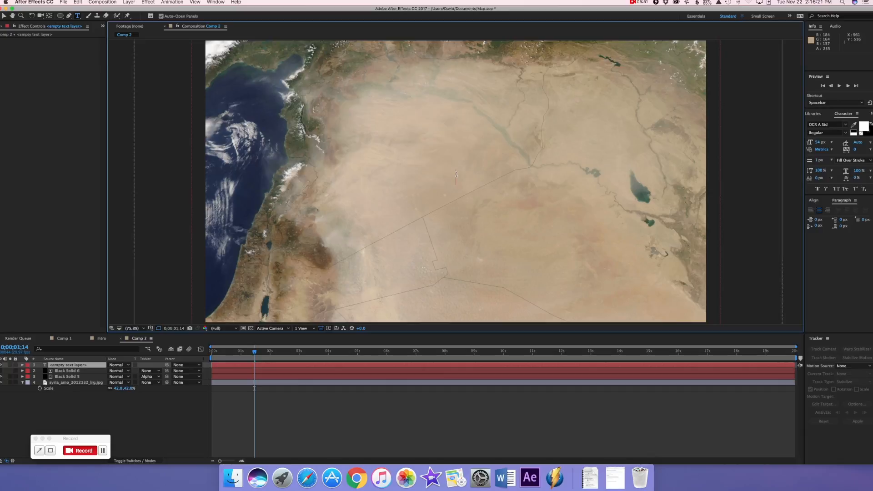
{"action": "type", "text": "5"}
{"action": "type", "text": "ca"}
{"action": "key", "text": "BackSpace"}
{"action": "type", "text": "CANNING"}
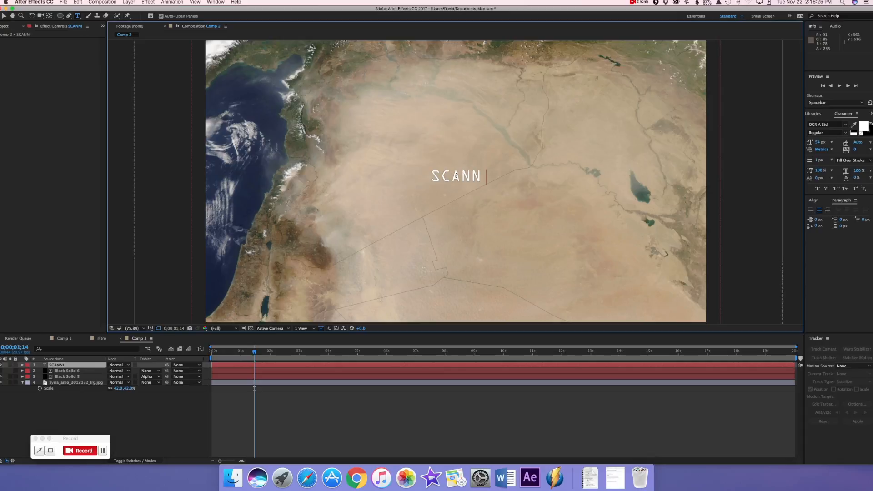
{"action": "type", "text": "..."}
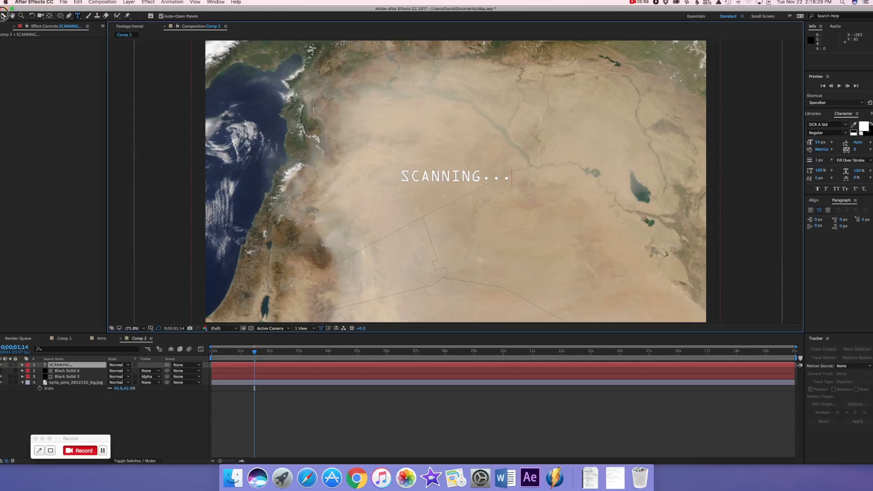
{"action": "left_click", "coordinate": [4, 16]}
{"action": "left_click_drag", "start_coordinate": [411, 176], "coordinate": [597, 314]}
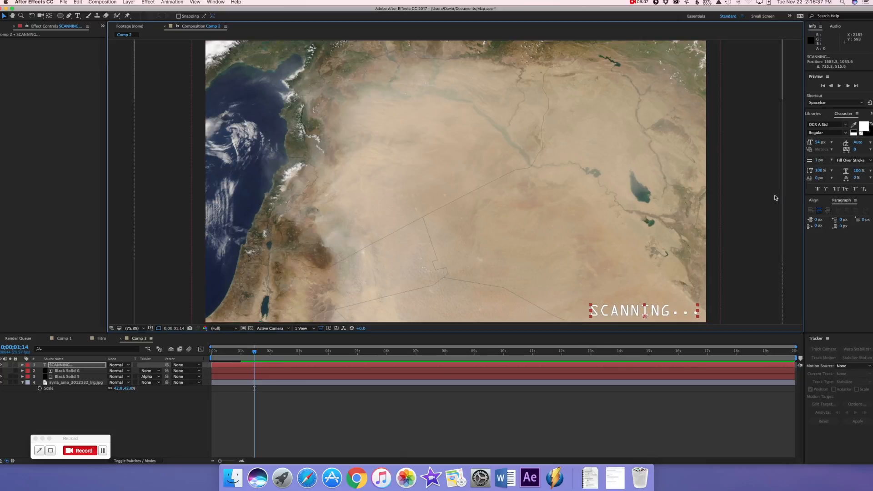
{"action": "left_click", "coordinate": [77, 16]}
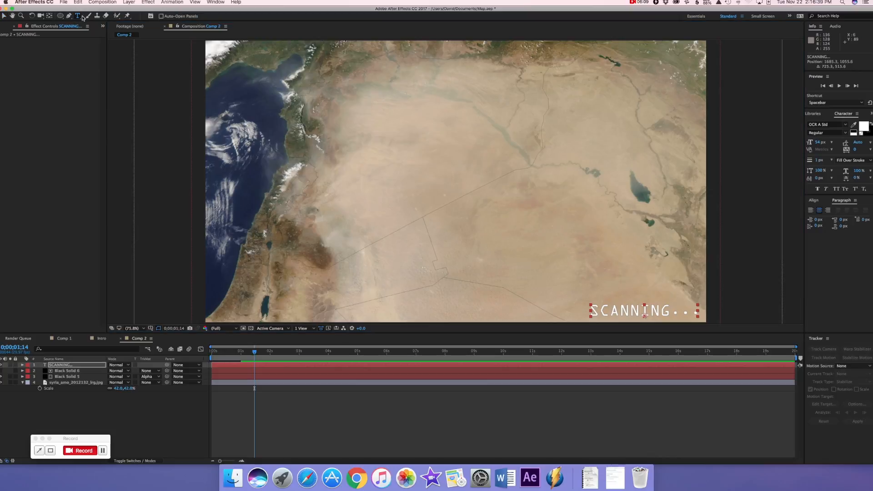
{"action": "left_click", "coordinate": [693, 313]}
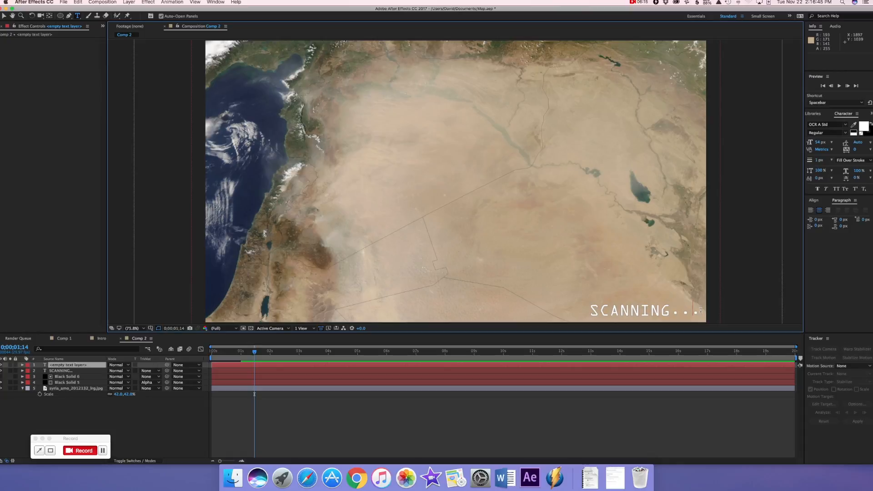
{"action": "left_click", "coordinate": [568, 310]}
{"action": "left_click", "coordinate": [664, 365]}
{"action": "left_click", "coordinate": [701, 310]}
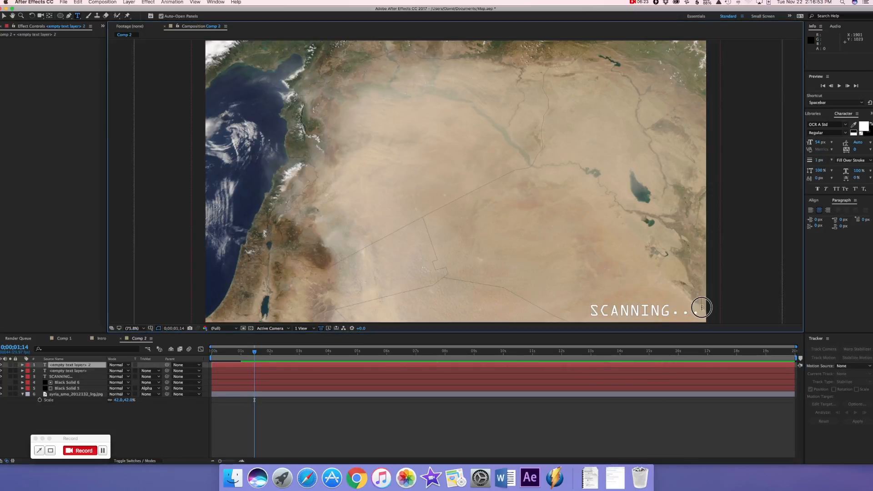
{"action": "key", "text": "Delete"}
{"action": "left_click", "coordinate": [611, 367]}
{"action": "key", "text": "Delete"}
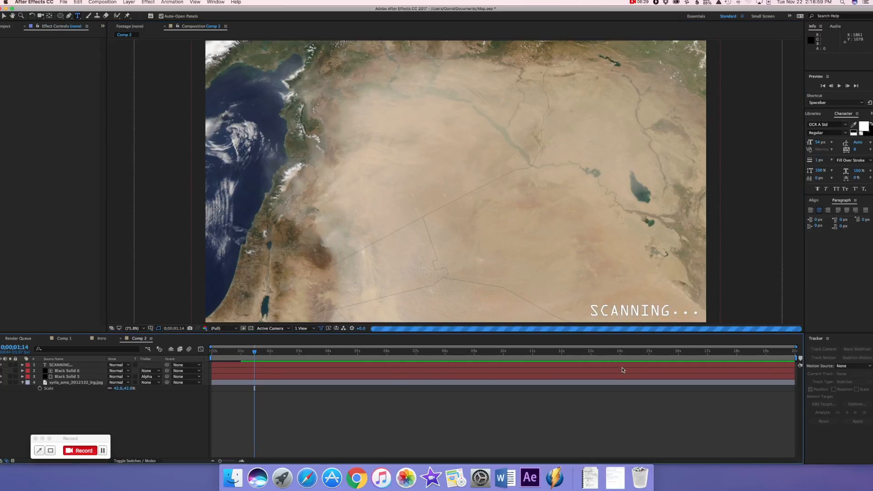
Left-align the SCANNING... text and move it back into the lower-right corner of the map
{"action": "left_click", "coordinate": [626, 366]}
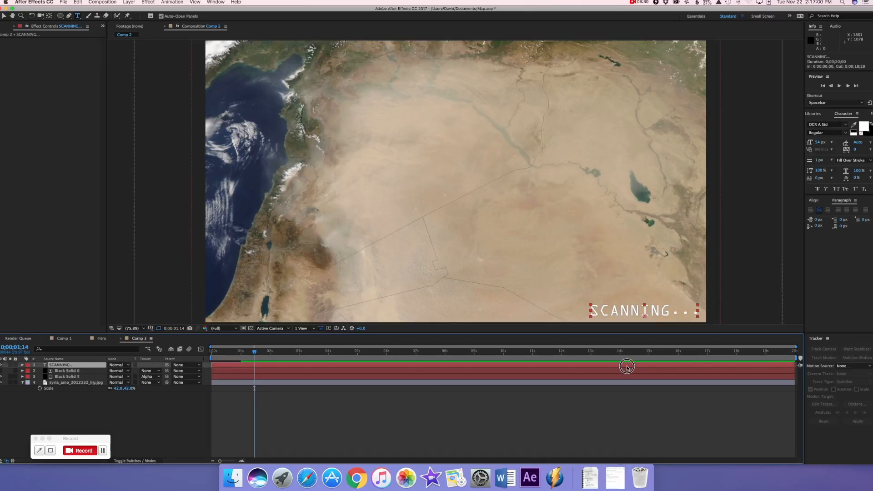
{"action": "double_click", "coordinate": [696, 311]}
{"action": "left_click", "coordinate": [698, 312]}
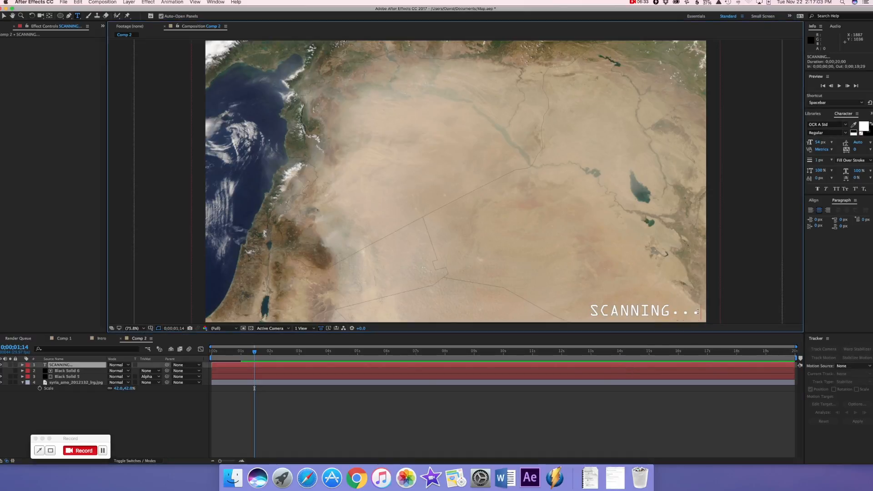
{"action": "left_click_drag", "start_coordinate": [697, 312], "coordinate": [528, 308]}
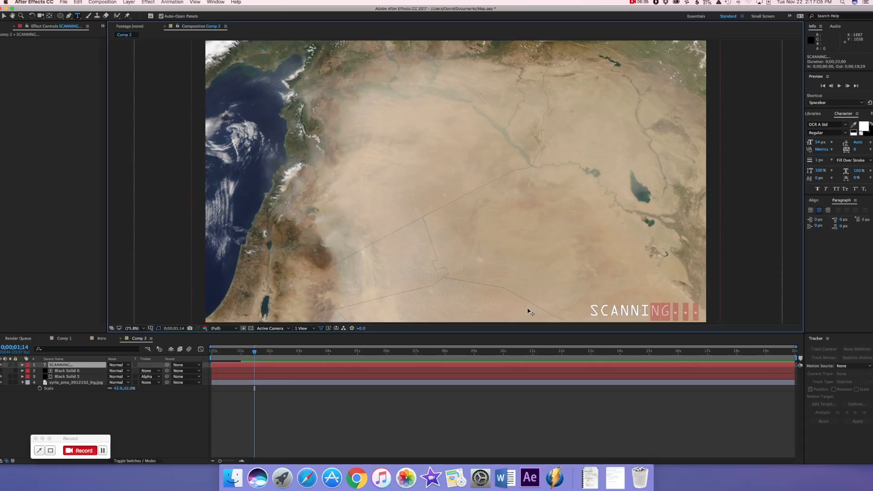
{"action": "left_click", "coordinate": [820, 212]}
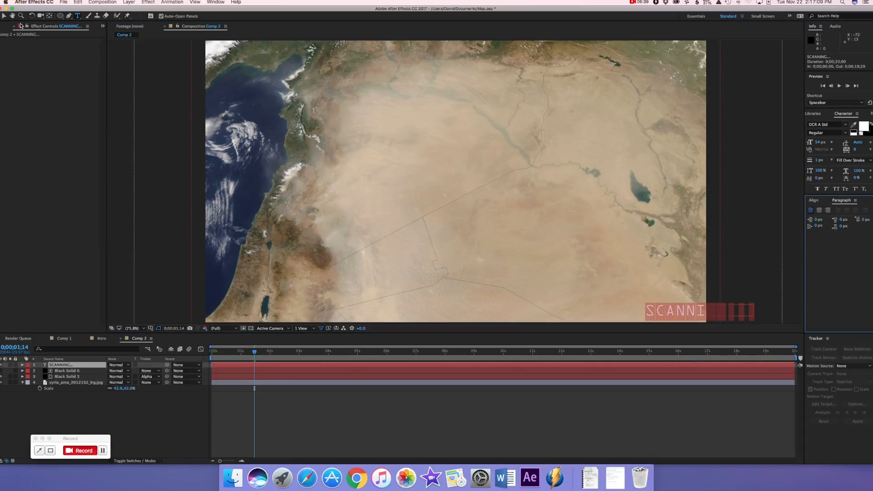
{"action": "left_click", "coordinate": [5, 16]}
{"action": "left_click_drag", "start_coordinate": [653, 314], "coordinate": [595, 314]}
{"action": "scroll", "coordinate": [595, 315], "scroll_direction": "up", "scroll_amount": 1}
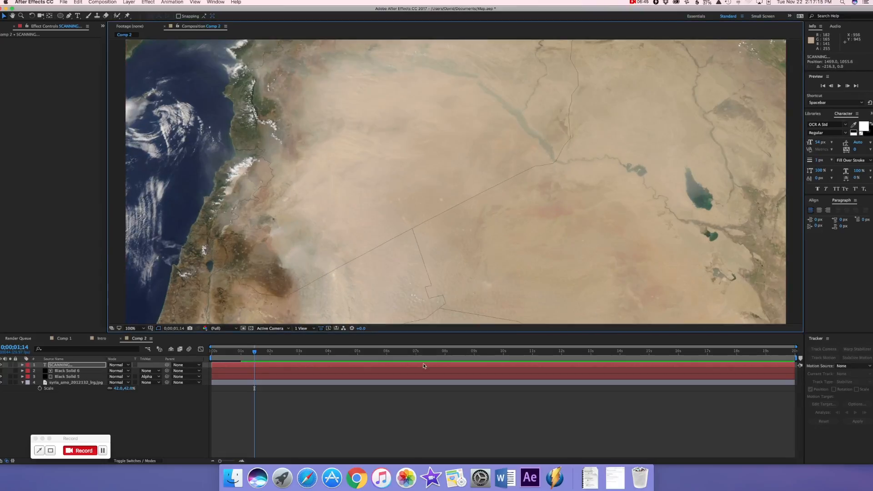
{"action": "left_click", "coordinate": [132, 328]}
{"action": "left_click", "coordinate": [133, 337]}
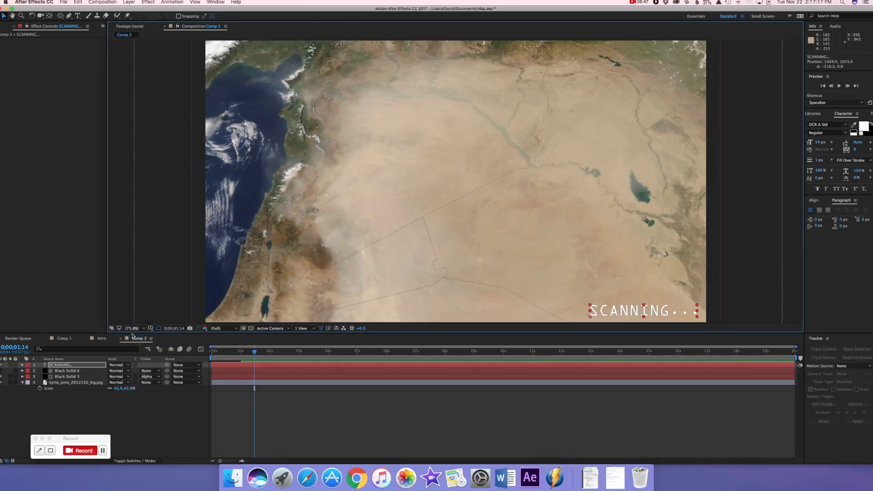
Expand the SCANNING... layer's Text properties and trim the layer to run from 0;00;01;02 to 10 seconds
{"action": "left_click", "coordinate": [22, 365]}
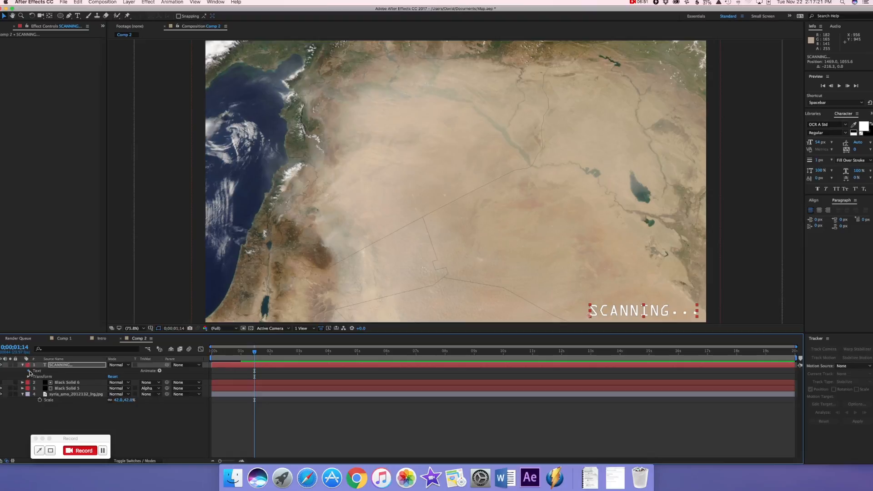
{"action": "left_click", "coordinate": [29, 371]}
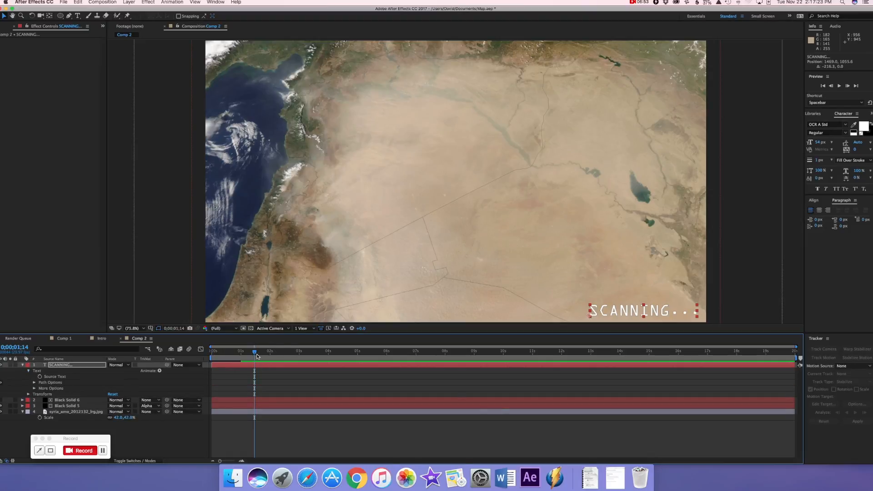
{"action": "left_click_drag", "start_coordinate": [215, 365], "coordinate": [253, 364]}
{"action": "left_click_drag", "start_coordinate": [782, 366], "coordinate": [794, 366]}
{"action": "left_click_drag", "start_coordinate": [795, 365], "coordinate": [504, 366]}
Trim both black solids and the satellite image layer to end at 10 seconds
{"action": "left_click", "coordinate": [789, 403]}
{"action": "left_click_drag", "start_coordinate": [791, 402], "coordinate": [502, 405]}
{"action": "left_click", "coordinate": [709, 408]}
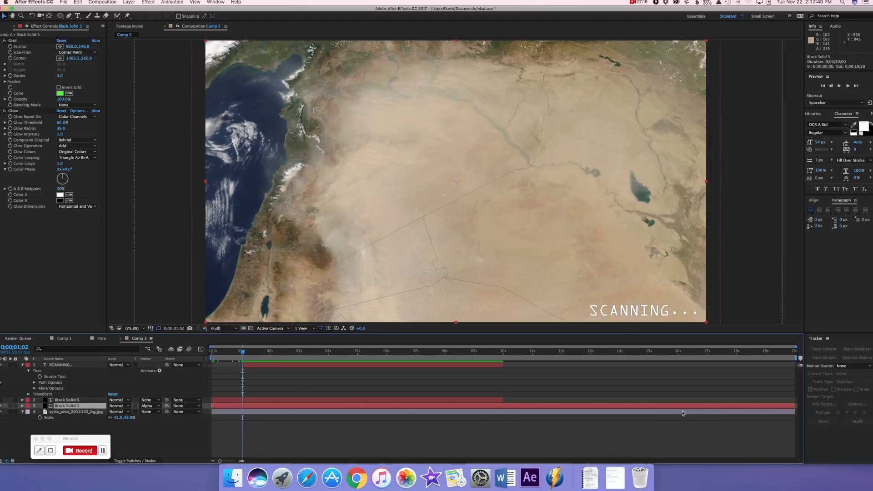
{"action": "left_click", "coordinate": [87, 412], "text": "shift"}
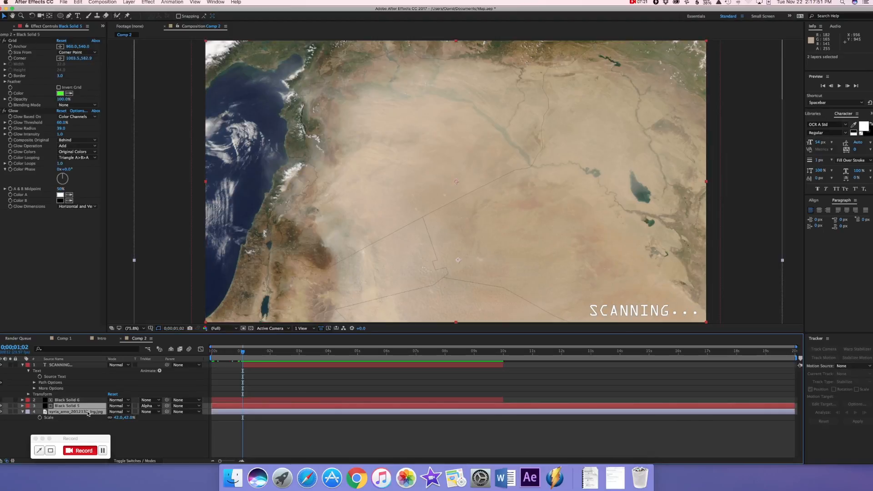
{"action": "left_click_drag", "start_coordinate": [795, 406], "coordinate": [502, 408]}
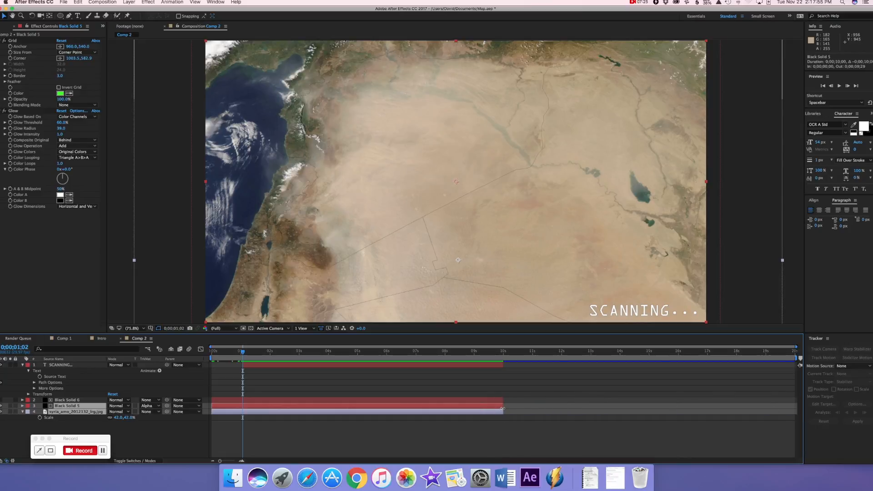
{"action": "left_click", "coordinate": [521, 403]}
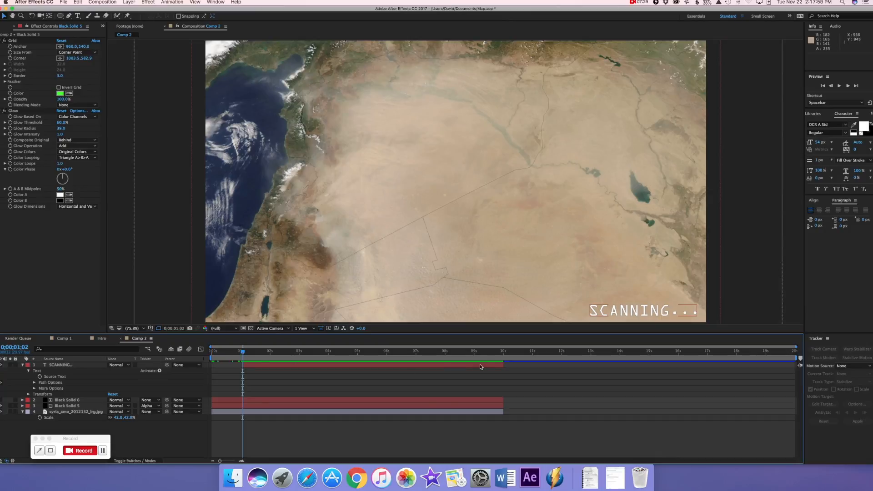
Trim the SCANNING... layer's end to 0;00;05;29 and set its first Source Text keyframe at 0;00;01;02
{"action": "left_click", "coordinate": [498, 366]}
{"action": "left_click_drag", "start_coordinate": [502, 363], "coordinate": [386, 366]}
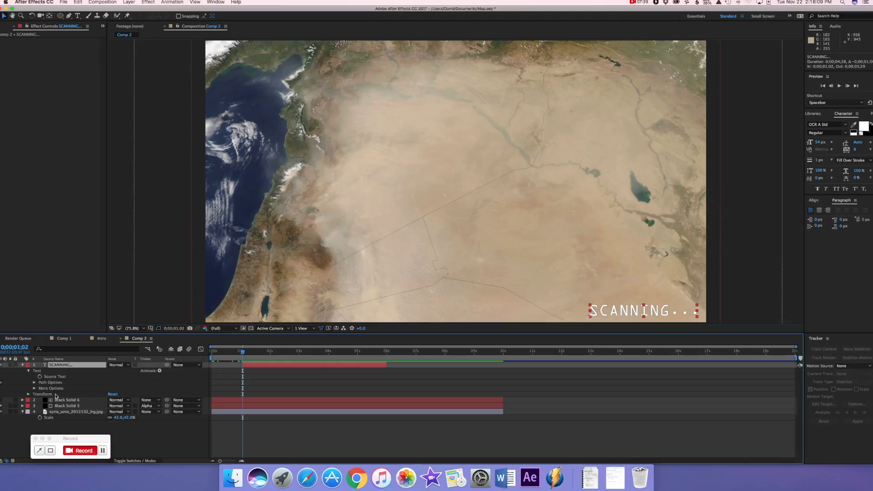
{"action": "left_click", "coordinate": [39, 377]}
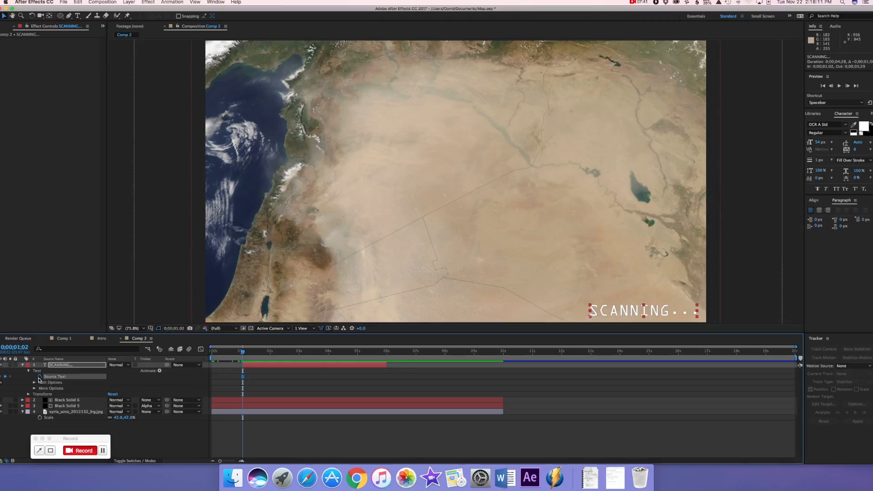
At 0;00;01;11, remove all three dots to keyframe the Source Text as "SCANNING"
{"action": "mouse_move", "coordinate": [242, 353]}
{"action": "left_mouse_down"}
{"action": "mouse_move", "coordinate": [250, 352]}
{"action": "mouse_move", "coordinate": [242, 353]}
{"action": "left_mouse_up"}
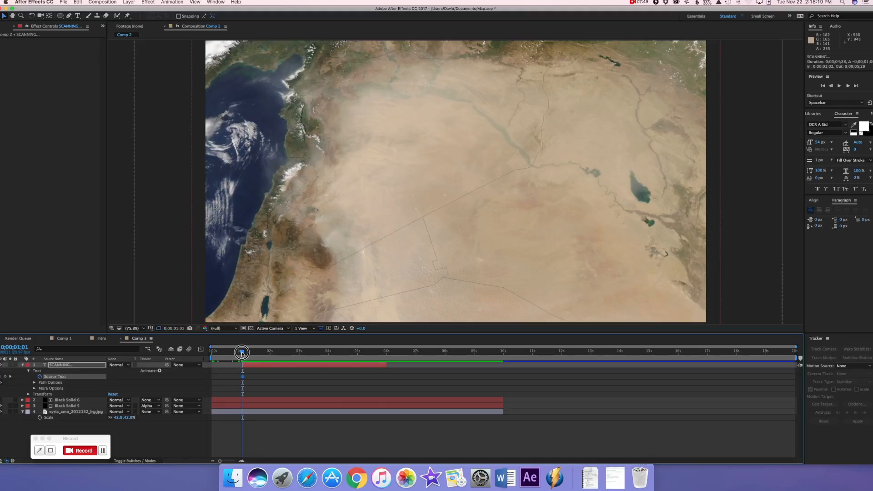
{"action": "left_click_drag", "start_coordinate": [242, 353], "coordinate": [253, 352]}
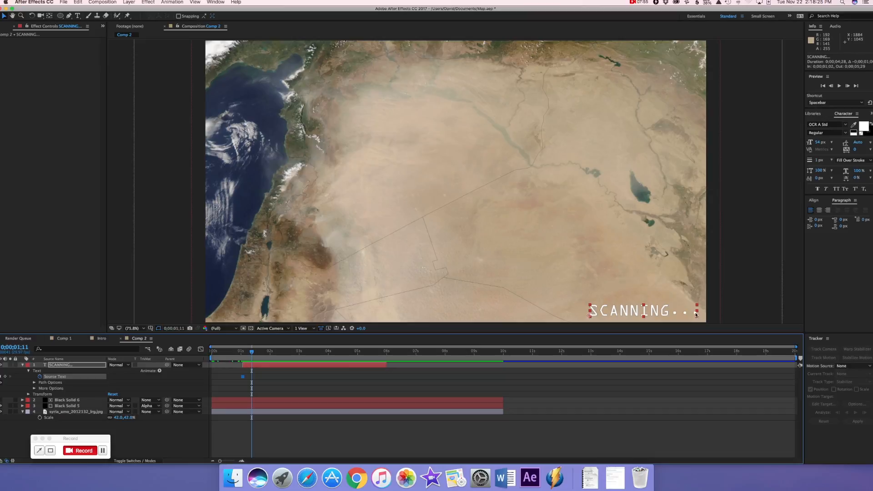
{"action": "left_click", "coordinate": [78, 15]}
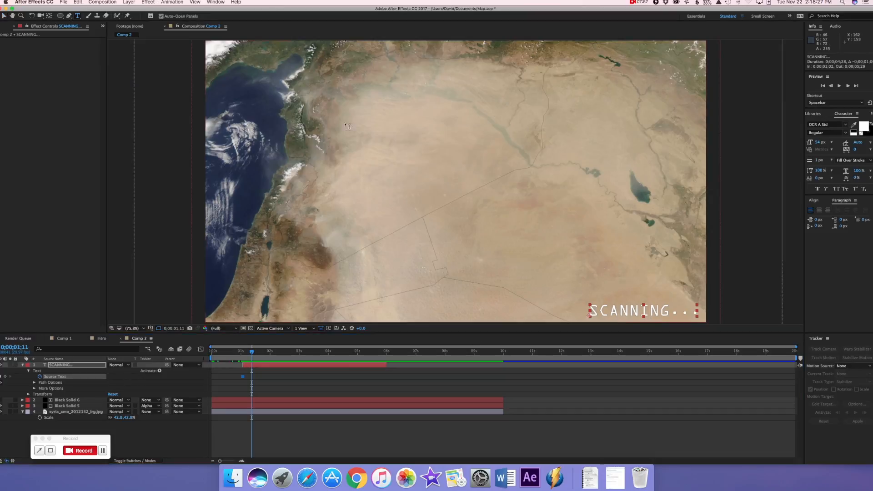
{"action": "double_click", "coordinate": [698, 313]}
{"action": "left_click", "coordinate": [699, 312]}
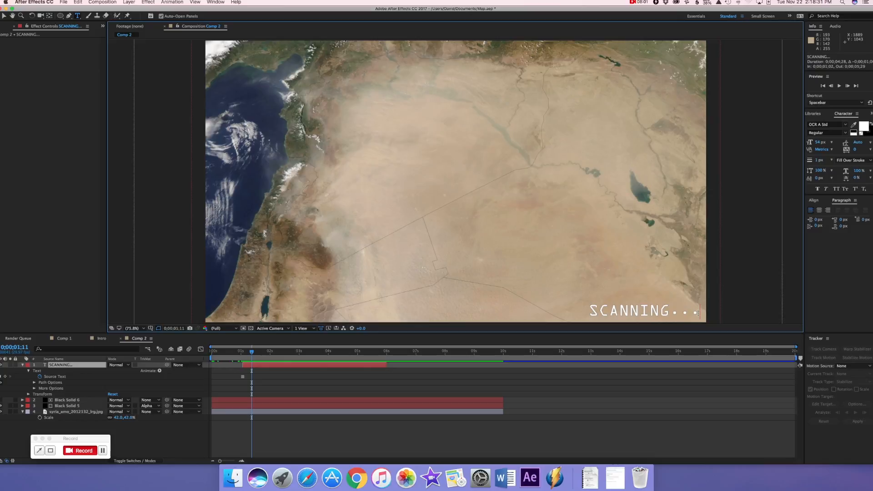
{"action": "key", "text": "BackSpace"}
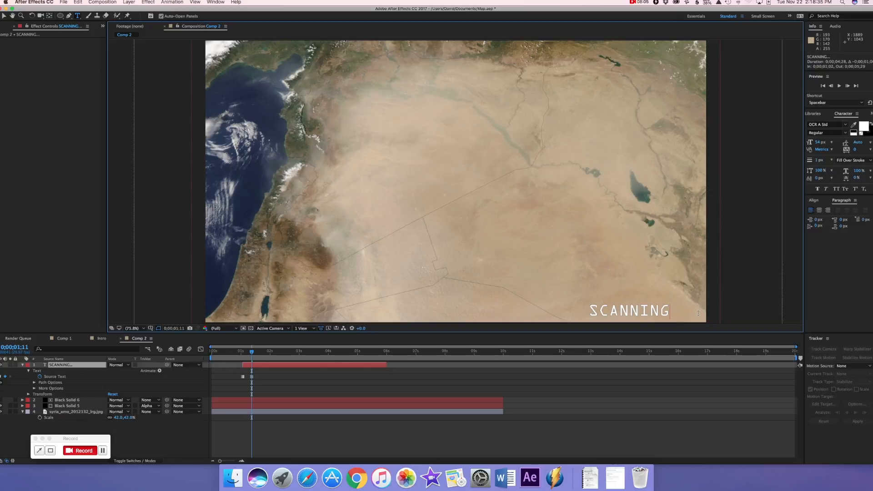
At 0;00;01;21, keyframe the Source Text as "SCANNING." with a single dot
{"action": "left_click_drag", "start_coordinate": [253, 353], "coordinate": [261, 353]}
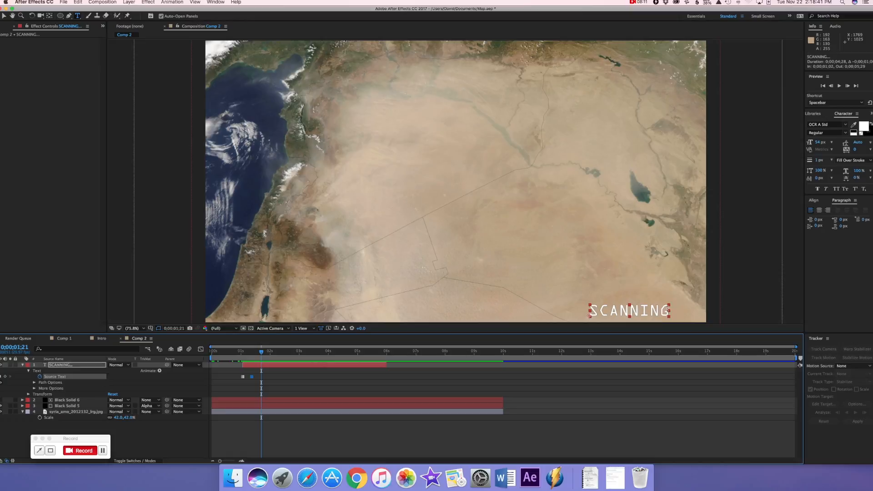
{"action": "double_click", "coordinate": [589, 314]}
{"action": "left_click", "coordinate": [672, 311]}
{"action": "type", "text": ".."}
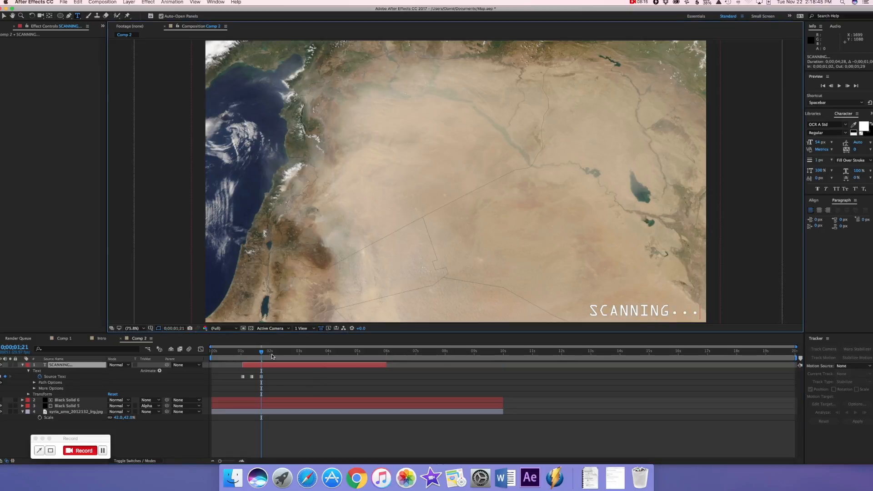
{"action": "key", "text": "BackSpace"}
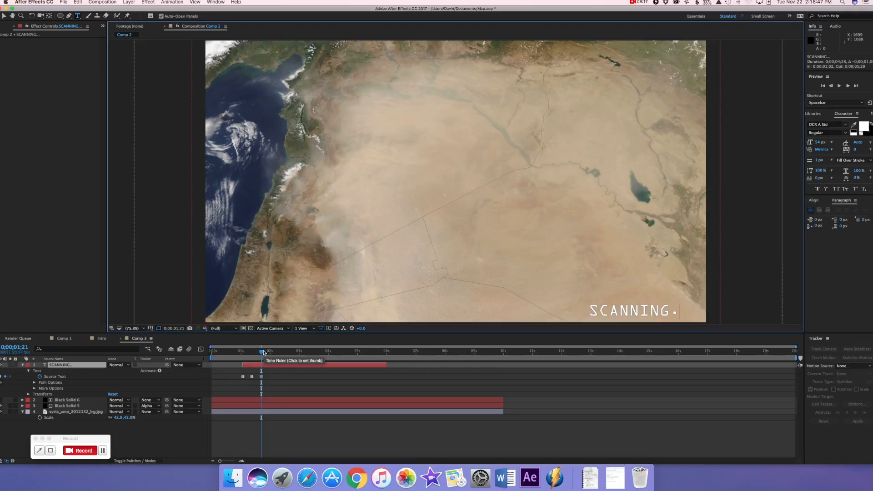
At 0;00;02;01, add a second dot to keyframe the Source Text as "SCANNING.."
{"action": "left_click", "coordinate": [269, 353]}
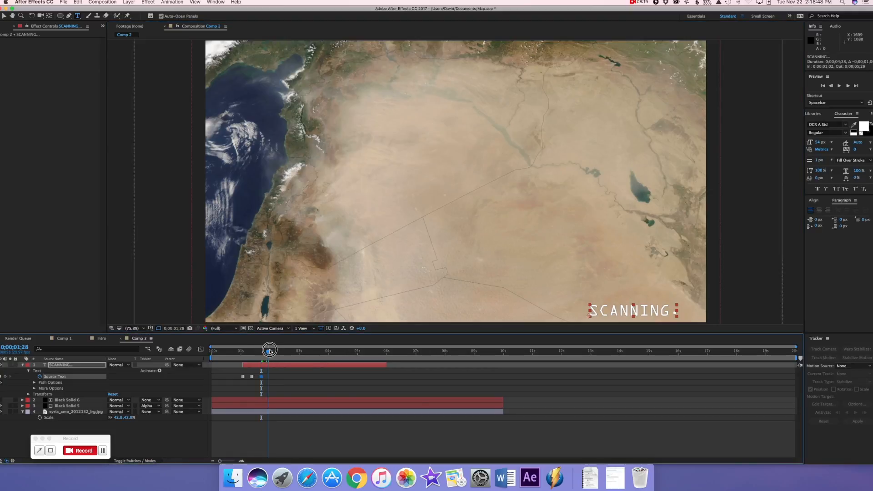
{"action": "left_click_drag", "start_coordinate": [262, 352], "coordinate": [272, 353]}
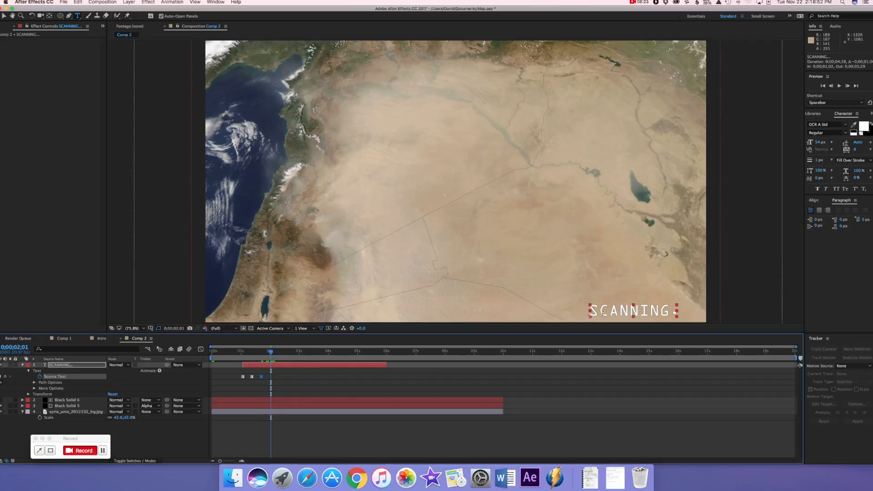
{"action": "left_click", "coordinate": [675, 312]}
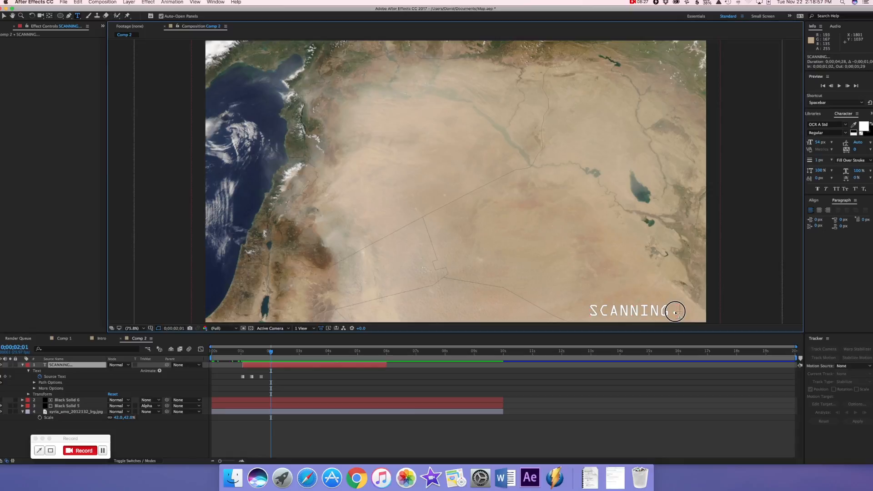
{"action": "type", "text": ".."}
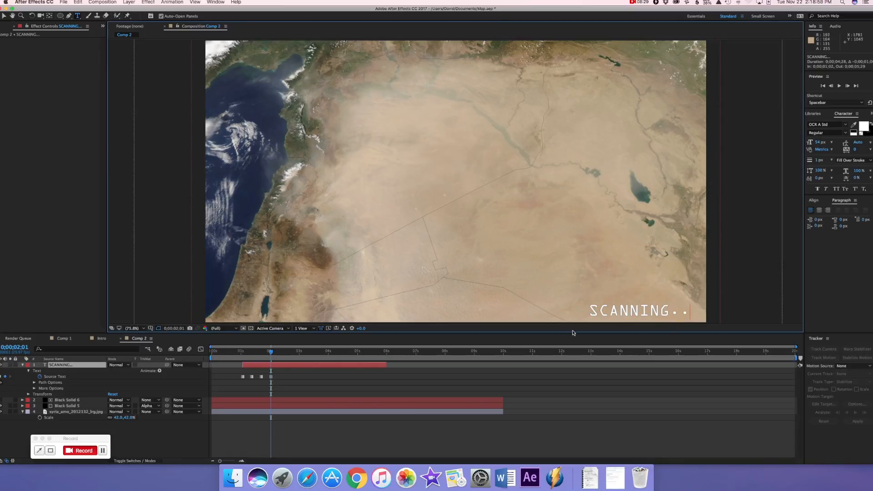
At 0;00;02;11, try keyframing the Source Text as "SCANNING..." with a third dot, and delete that keyframe
{"action": "left_click_drag", "start_coordinate": [271, 353], "coordinate": [282, 353]}
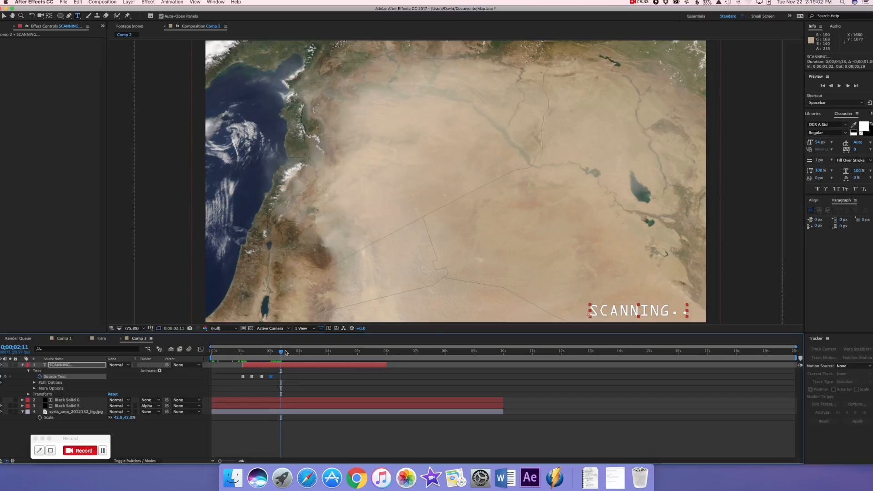
{"action": "left_click", "coordinate": [686, 312]}
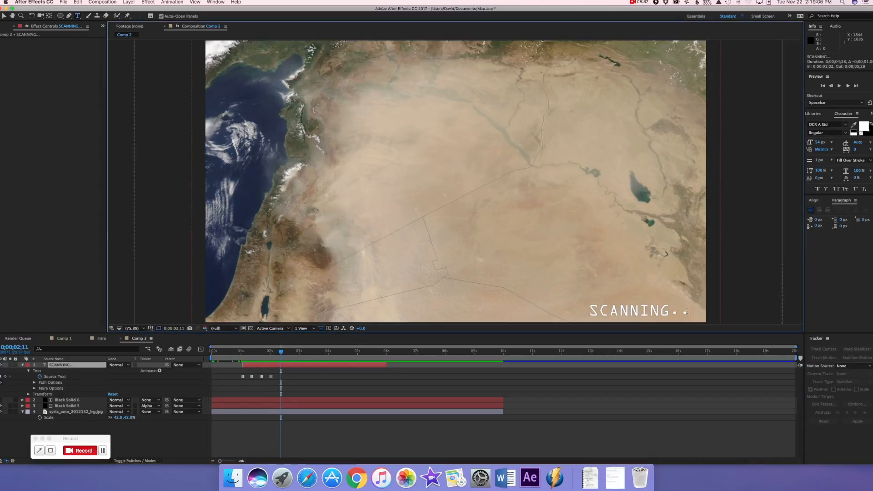
{"action": "type", "text": "."}
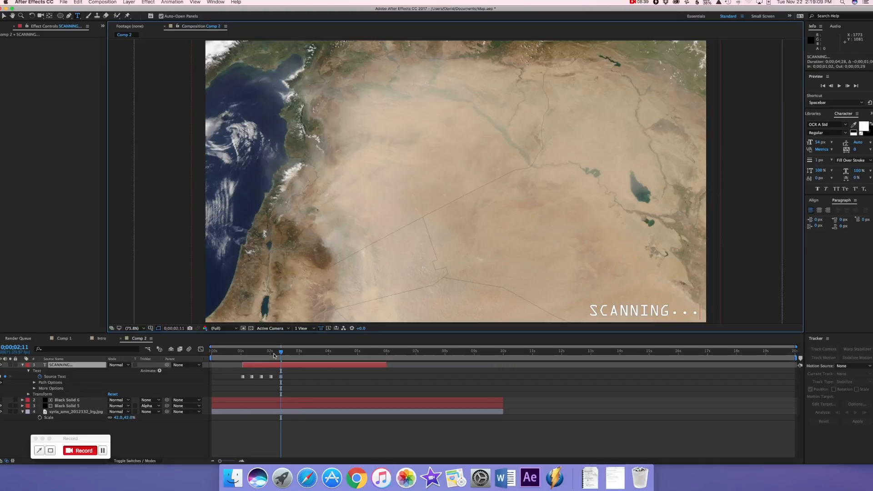
{"action": "left_click", "coordinate": [281, 377]}
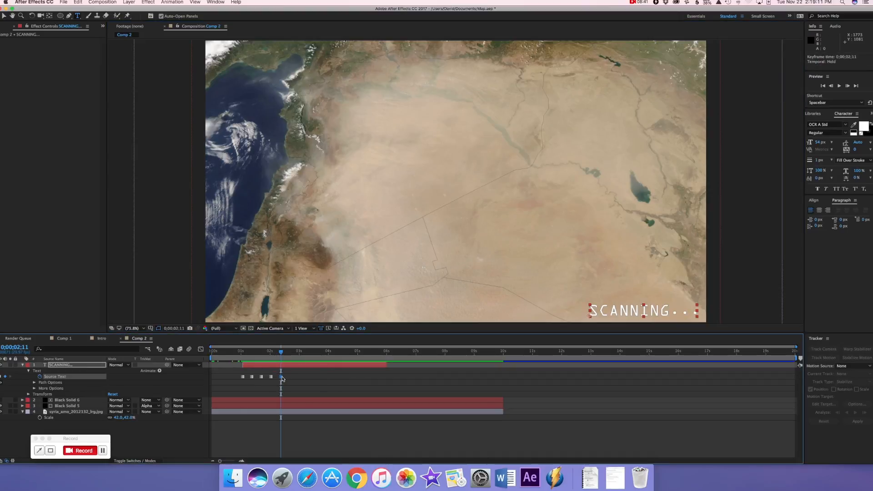
Copy the four Source Text keyframes and paste them at 0;00;02;11 to repeat the dot cycle
{"action": "left_click", "coordinate": [65, 377]}
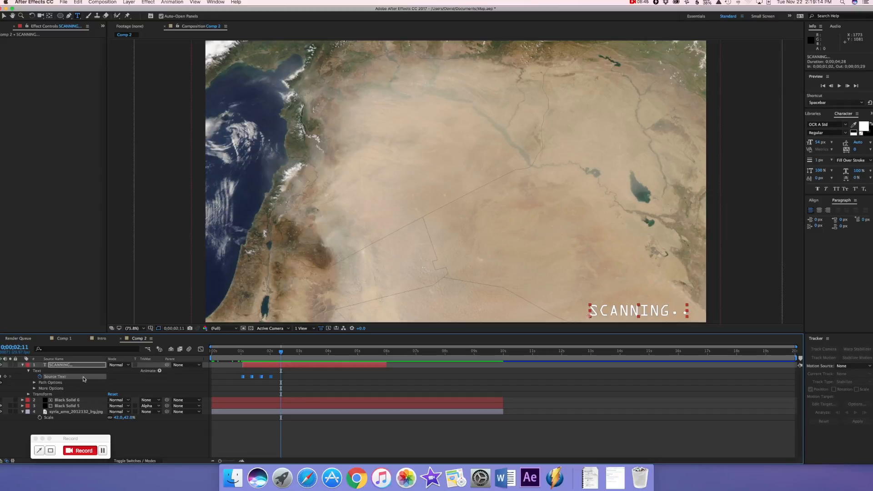
{"action": "key", "text": "super+c"}
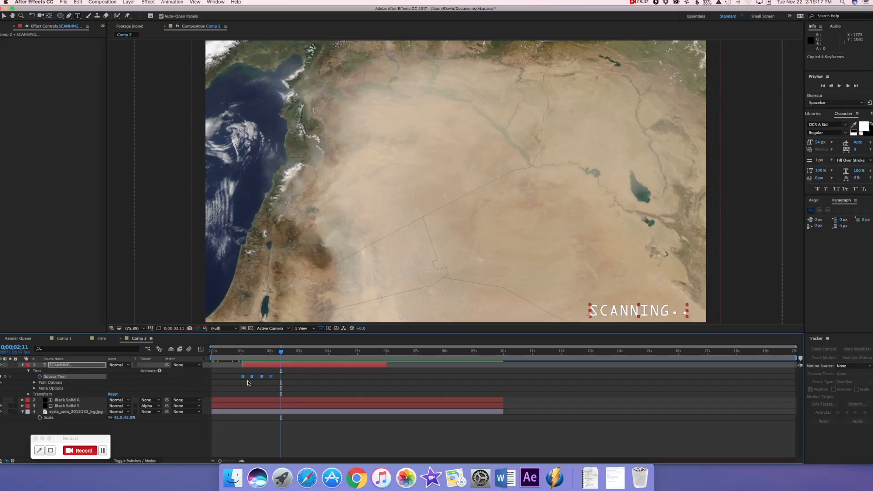
{"action": "key", "text": "super+v"}
Try another paste of the Source Text keyframes at 0;00;02;11 and undo it
{"action": "left_click", "coordinate": [82, 378]}
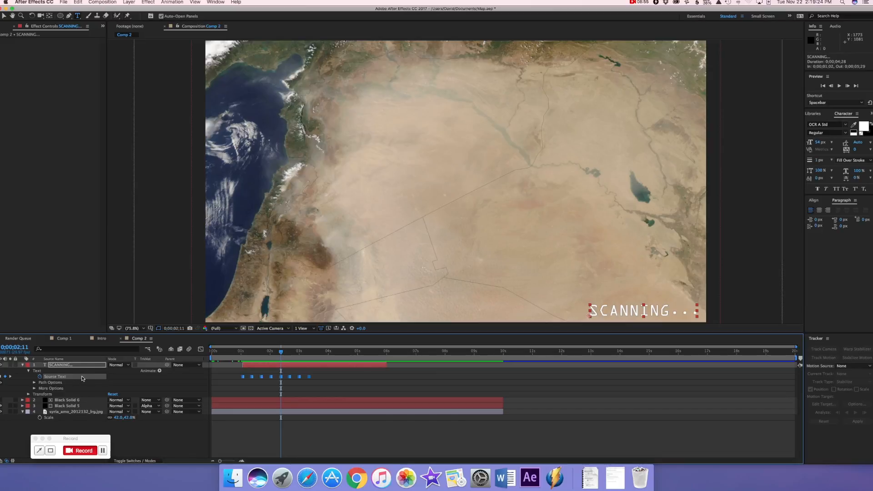
{"action": "key", "text": "super+v"}
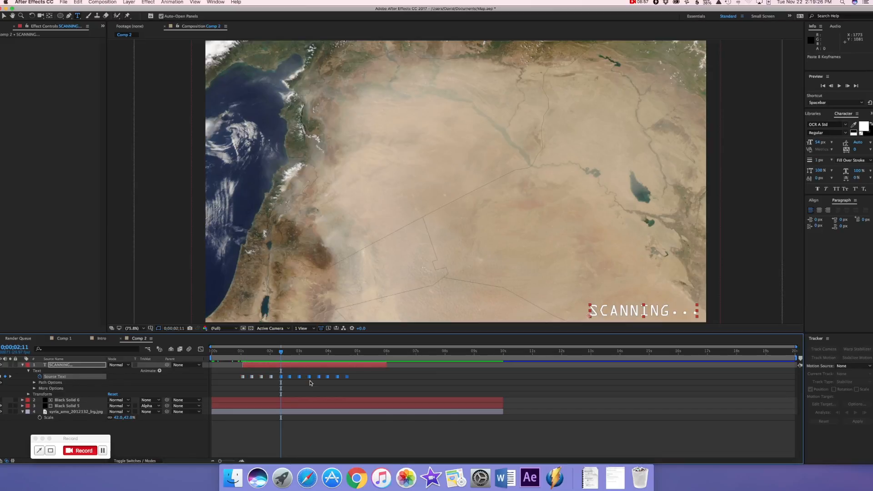
{"action": "mouse_move", "coordinate": [282, 379]}
{"action": "left_mouse_down"}
{"action": "mouse_move", "coordinate": [306, 377]}
{"action": "mouse_move", "coordinate": [282, 380]}
{"action": "left_mouse_up"}
{"action": "key", "text": "super+z"}
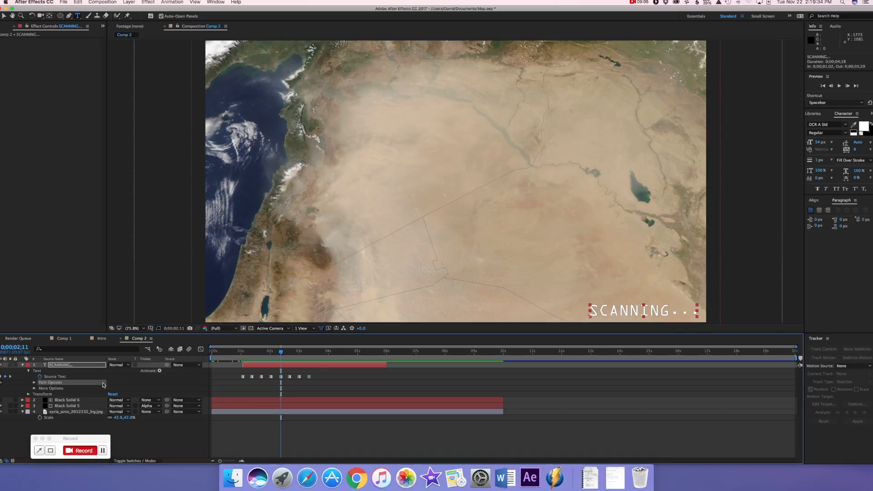
Copy all eight Source Text keyframes and paste them into Source Text at 0;00;02;11 to extend the dot cycle
{"action": "key", "text": "super+c"}
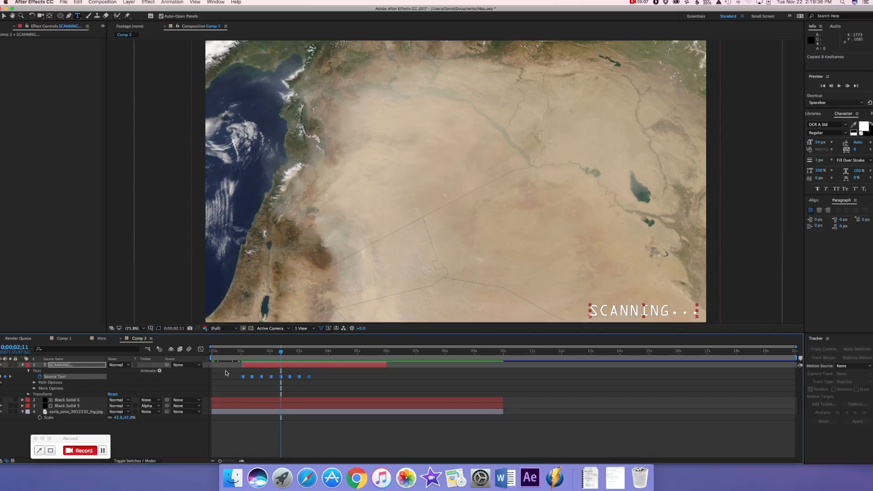
{"action": "left_click", "coordinate": [287, 391]}
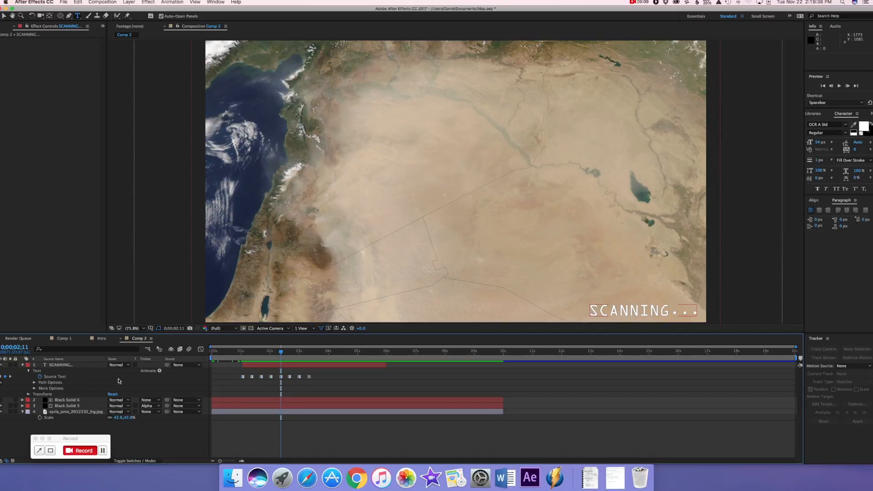
{"action": "left_click", "coordinate": [55, 376]}
{"action": "key", "text": "super+v"}
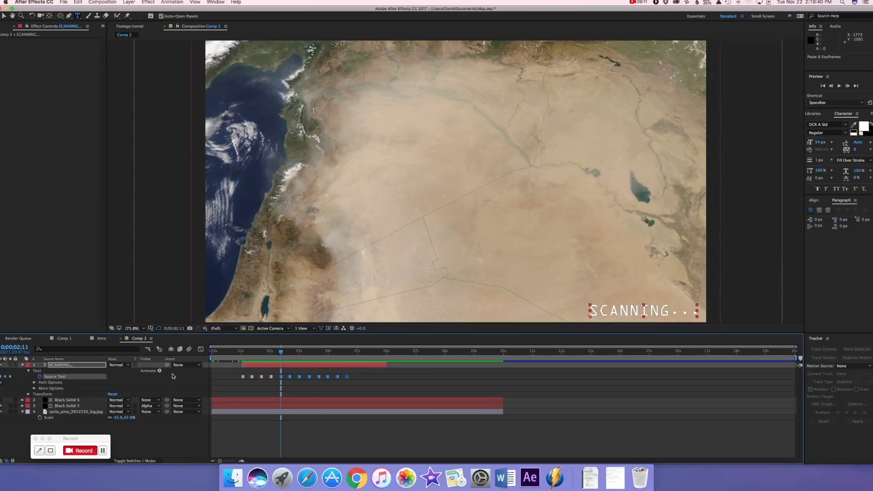
{"action": "left_click", "coordinate": [281, 377]}
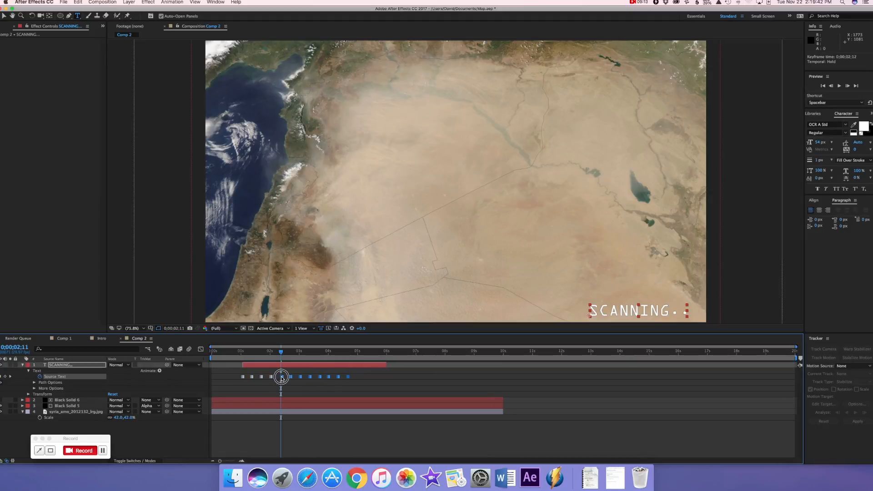
Paste copies of all Source Text keyframes at 0;00;04;24 and shift the pasted group to start at 0;00;04;29
{"action": "left_click_drag", "start_coordinate": [281, 377], "coordinate": [352, 359]}
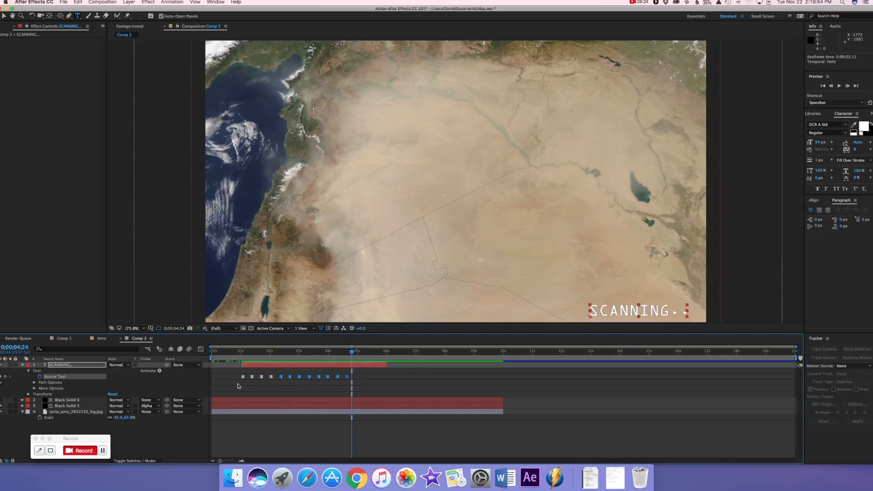
{"action": "left_click", "coordinate": [92, 377]}
{"action": "key", "text": "cmd+c"}
{"action": "key", "text": "super+v"}
{"action": "left_click_drag", "start_coordinate": [350, 357], "coordinate": [346, 355]}
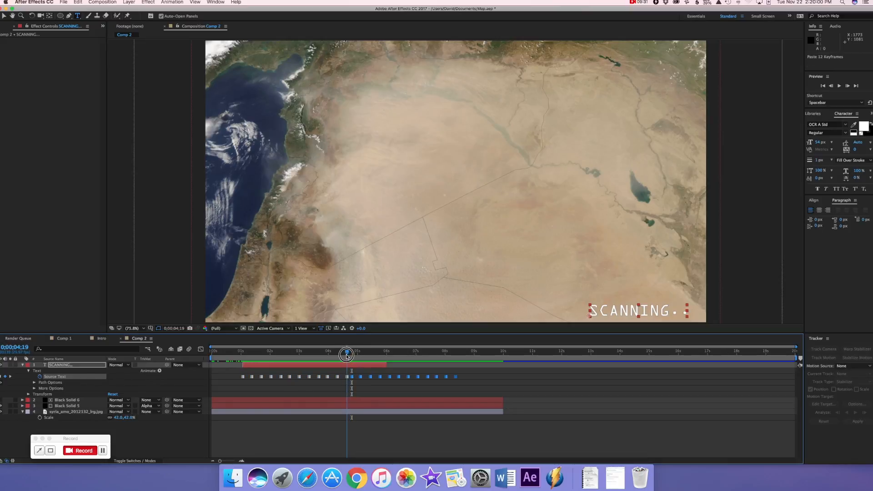
{"action": "left_click_drag", "start_coordinate": [346, 355], "coordinate": [357, 377]}
{"action": "left_click", "coordinate": [365, 377]}
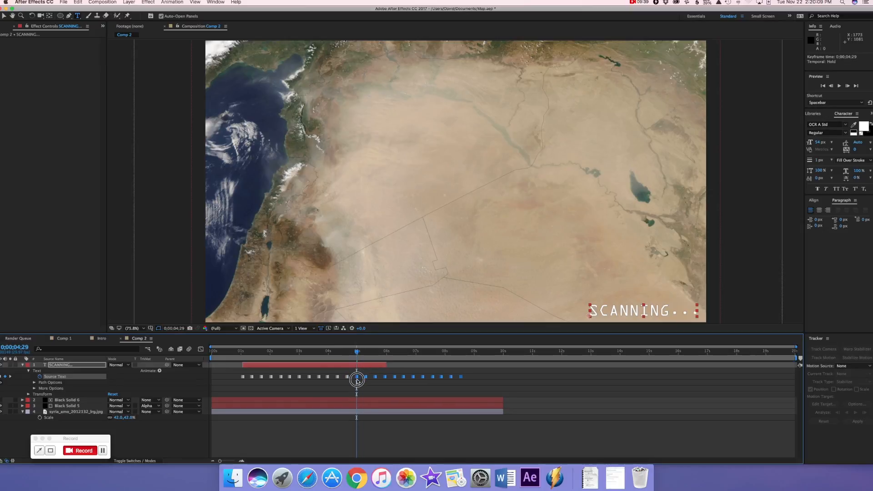
Delete the Source Text keyframes that lie beyond the end of the SCANNING... layer
{"action": "left_click", "coordinate": [395, 395]}
{"action": "left_click", "coordinate": [394, 377]}
{"action": "key", "text": "Delete"}
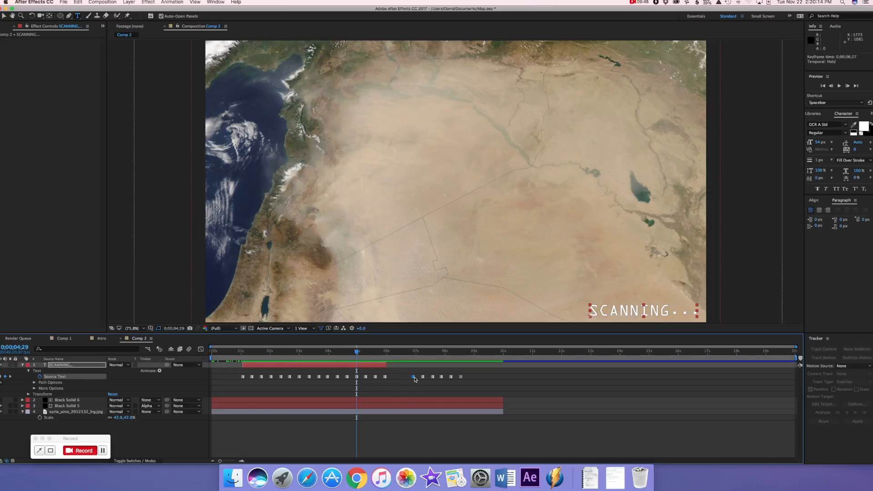
{"action": "left_click", "coordinate": [423, 377]}
{"action": "key", "text": "Delete"}
{"action": "left_click", "coordinate": [433, 377]}
{"action": "key", "text": "Delete"}
{"action": "left_click", "coordinate": [441, 377]}
{"action": "key", "text": "Delete"}
{"action": "left_click", "coordinate": [450, 377]}
{"action": "key", "text": "Delete"}
{"action": "left_click", "coordinate": [461, 378]}
{"action": "key", "text": "Delete"}
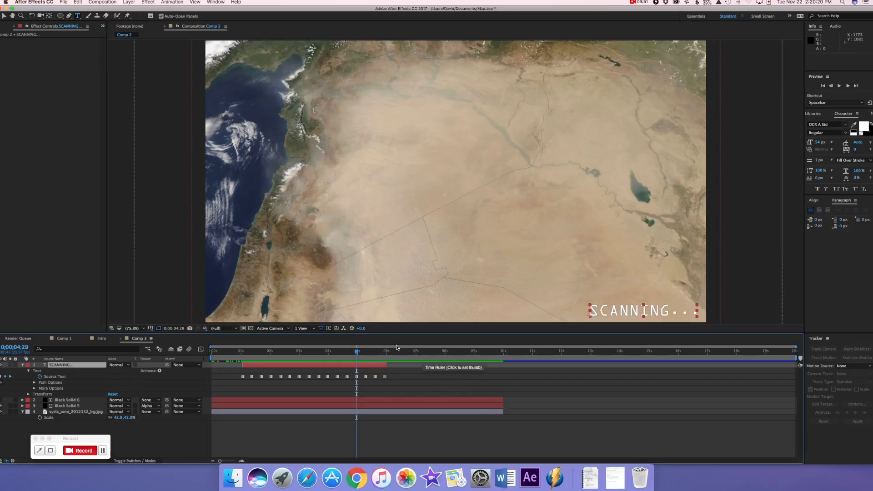
Preview the animated SCANNING... dots from the start of the composition
{"action": "left_click", "coordinate": [217, 351]}
{"action": "left_click_drag", "start_coordinate": [205, 356], "coordinate": [203, 356]}
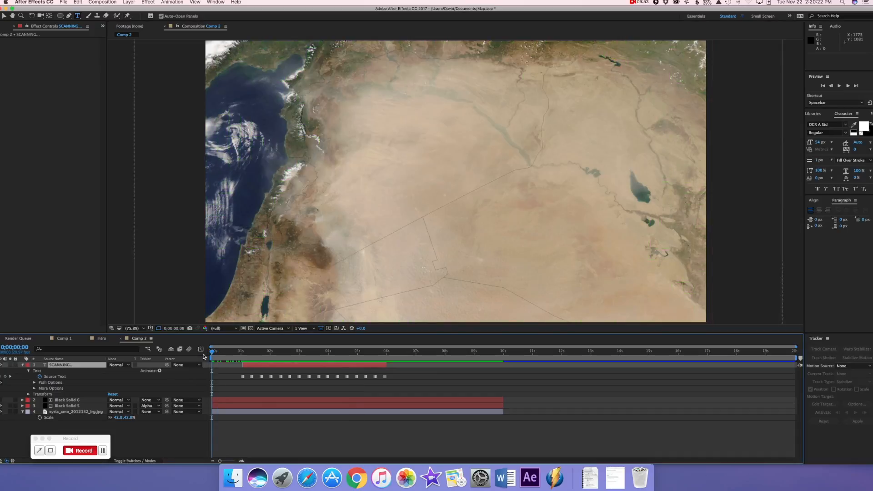
{"action": "key", "text": "space"}
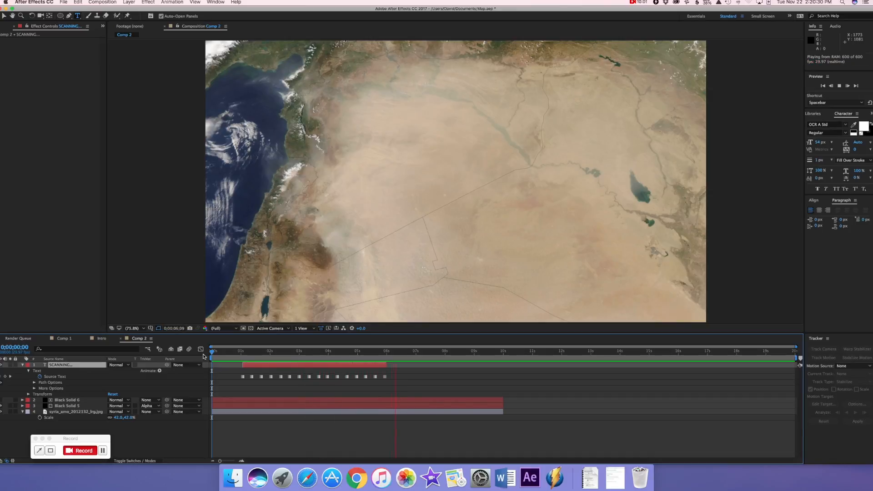
Move the current time to 0;00;05;29 and collapse and deselect the SCANNING... layer
{"action": "left_click", "coordinate": [411, 347]}
{"action": "left_click_drag", "start_coordinate": [415, 355], "coordinate": [385, 353]}
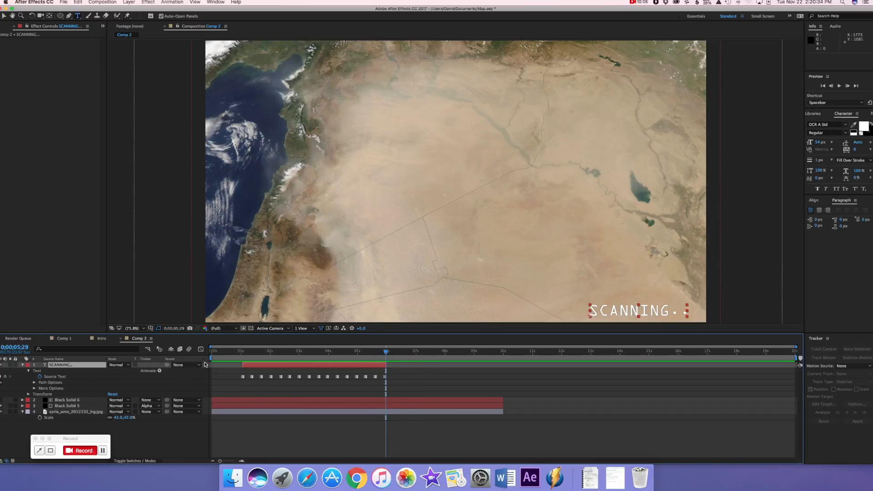
{"action": "left_click", "coordinate": [23, 365]}
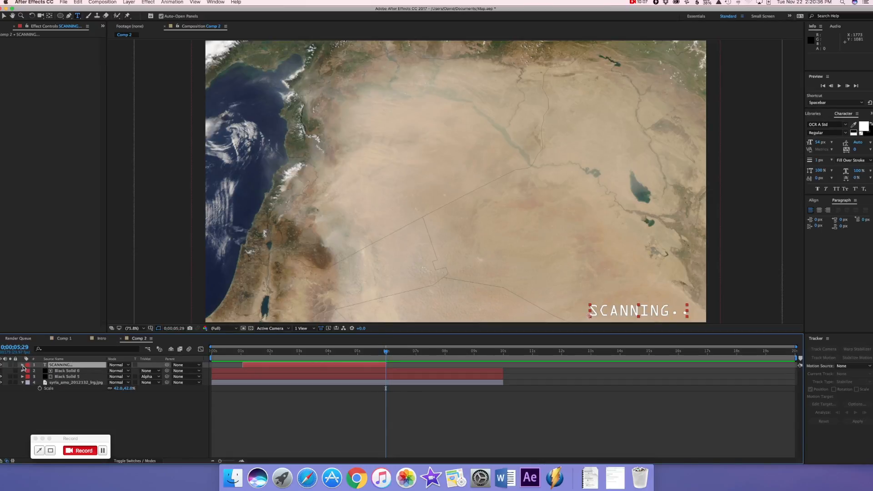
{"action": "left_click", "coordinate": [232, 440]}
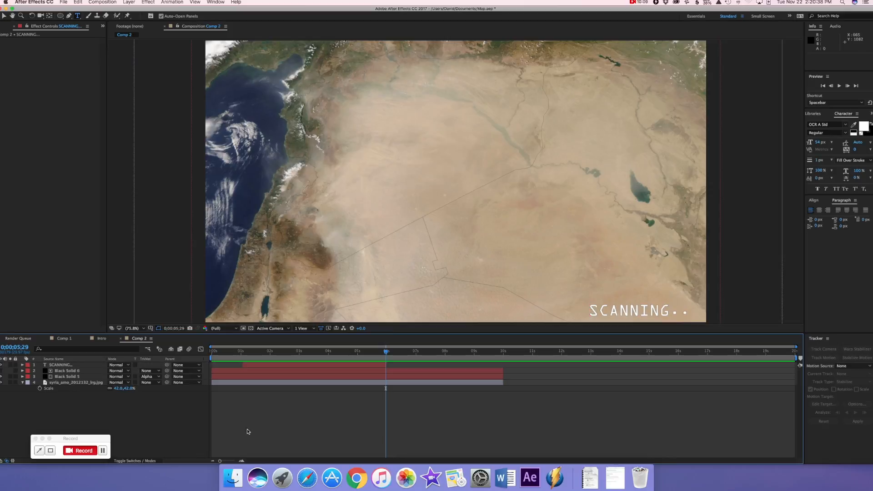
Set up the Rectangle tool with no fill and a bright green stroke of R 33, G 255, B 0
{"action": "left_click", "coordinate": [61, 18]}
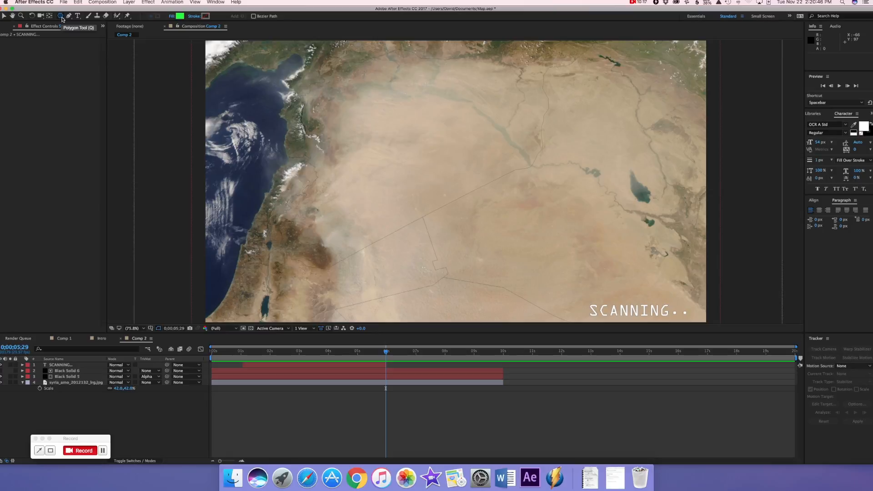
{"action": "key", "text": "q"}
{"action": "key", "text": "q"}
{"action": "left_click", "coordinate": [183, 18], "text": "alt"}
{"action": "left_click", "coordinate": [205, 16]}
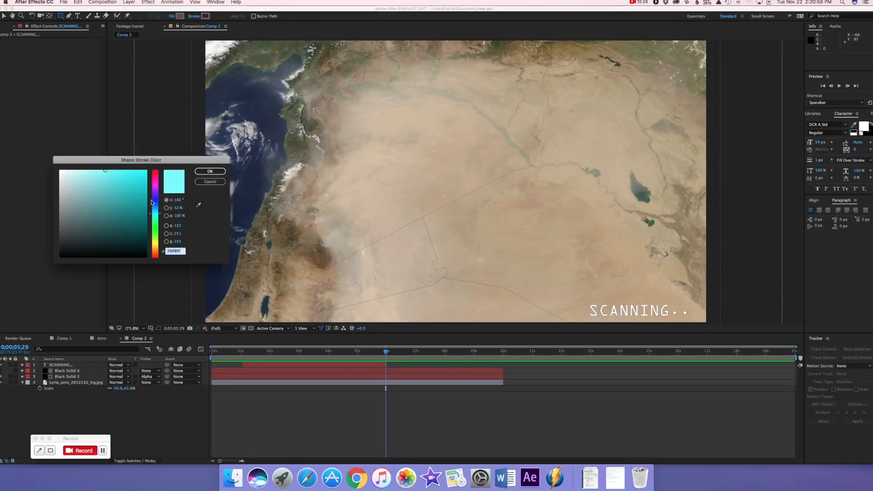
{"action": "left_click_drag", "start_coordinate": [156, 228], "coordinate": [156, 232]}
{"action": "left_click_drag", "start_coordinate": [129, 196], "coordinate": [213, 143]}
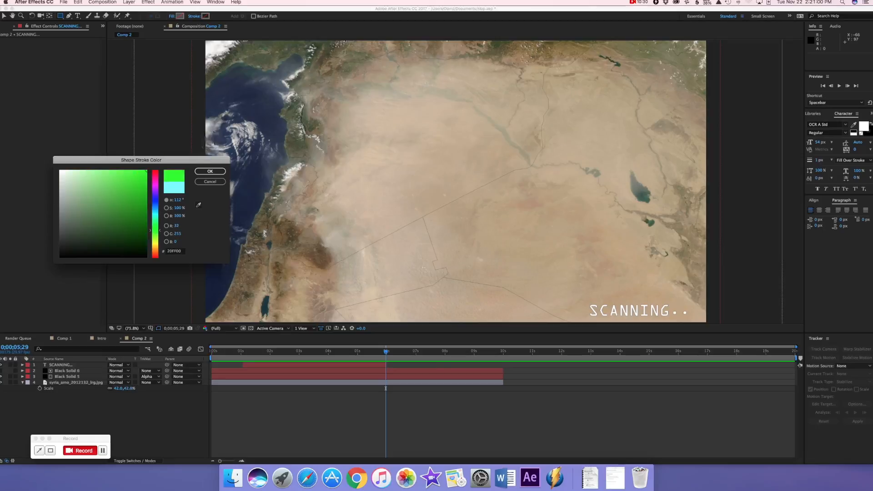
{"action": "left_click", "coordinate": [210, 171]}
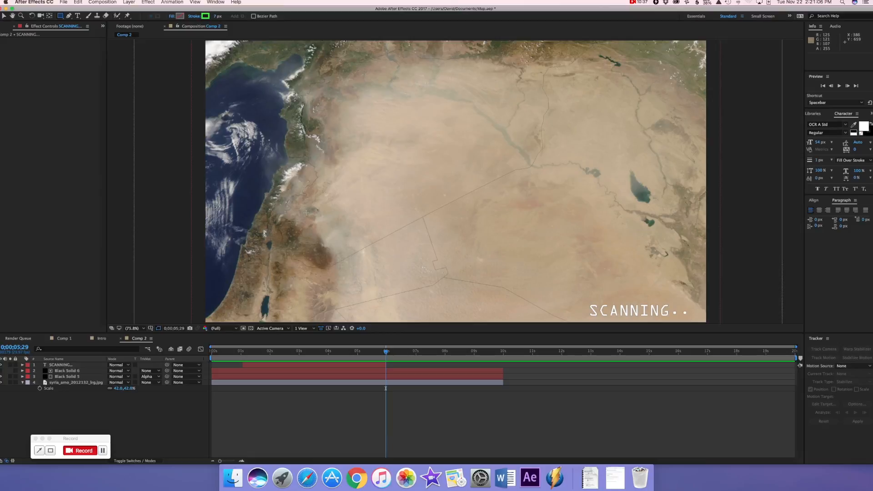
Draw a small green-outlined square just inland of the map's coastline and make its layer start at 0;00;06;00
{"action": "left_click_drag", "start_coordinate": [307, 209], "coordinate": [314, 213]}
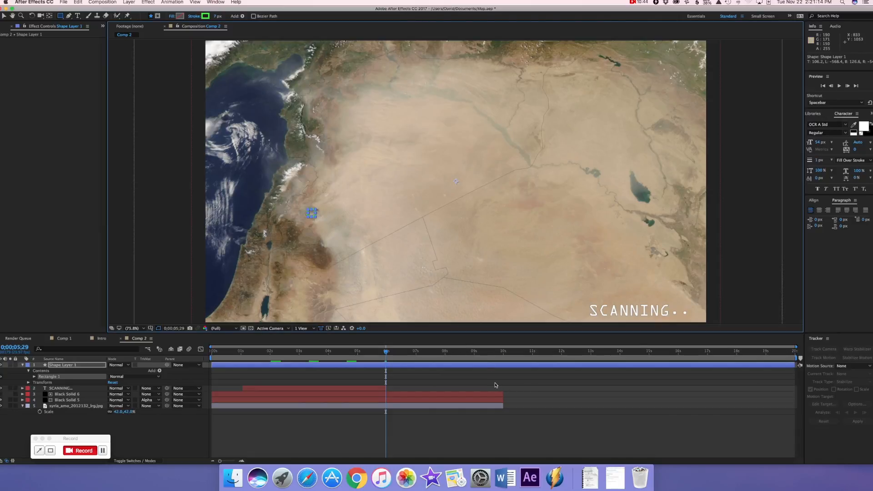
{"action": "left_click_drag", "start_coordinate": [212, 365], "coordinate": [386, 365]}
{"action": "left_click", "coordinate": [389, 355]}
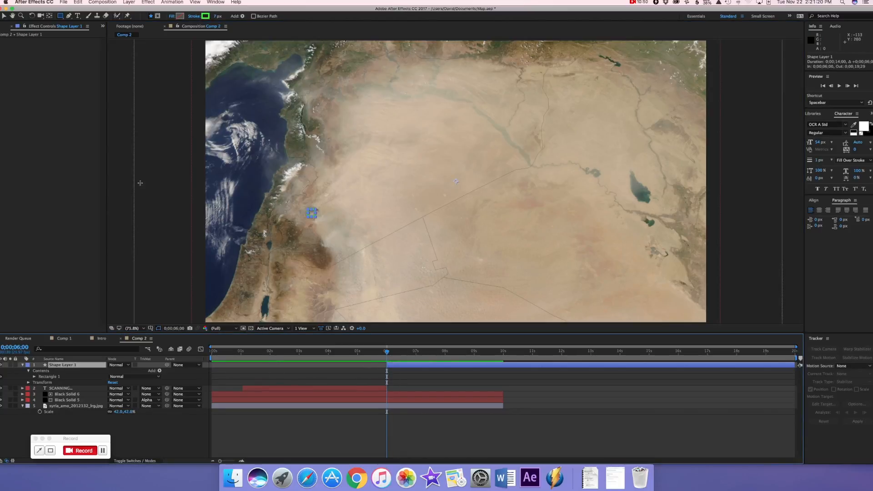
Center the square layer's anchor point in its layer content
{"action": "left_click", "coordinate": [129, 3]}
{"action": "mouse_move", "coordinate": [182, 78]}
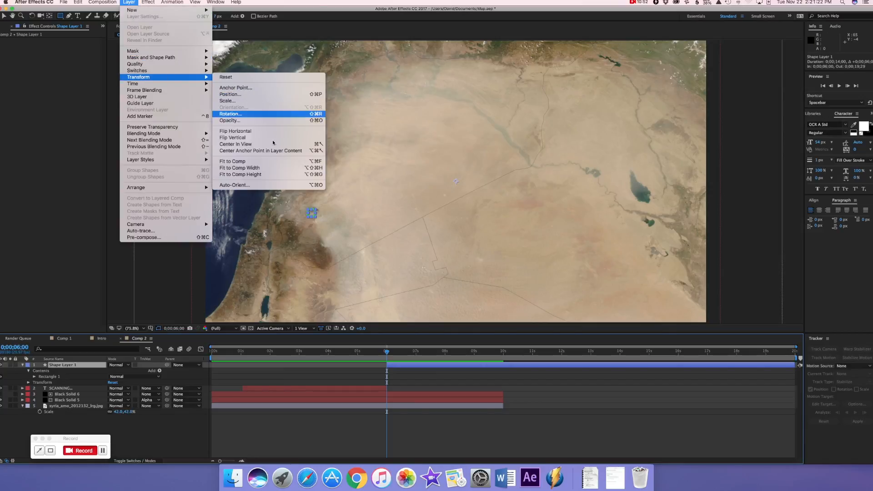
{"action": "left_click", "coordinate": [260, 150]}
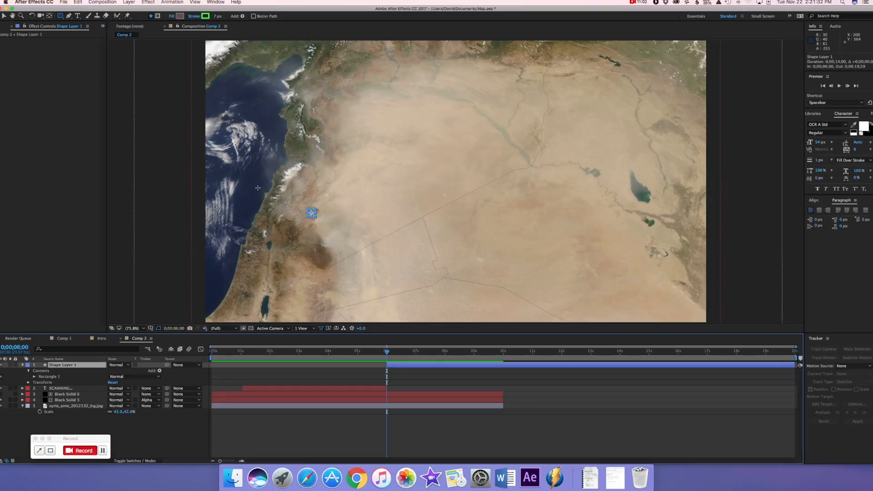
Keyframe the square layer's Scale at 0% at 0;00;06;00 and 100% at 0;00;06;10
{"action": "key", "text": "s"}
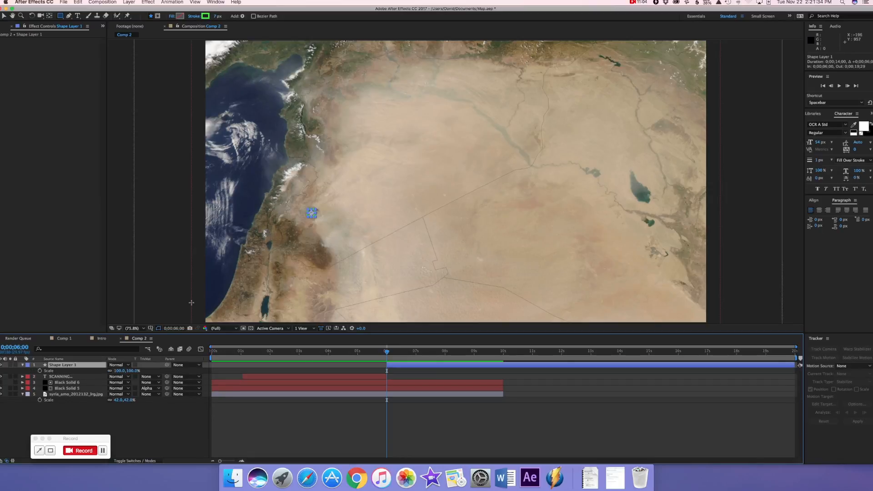
{"action": "left_click", "coordinate": [40, 371]}
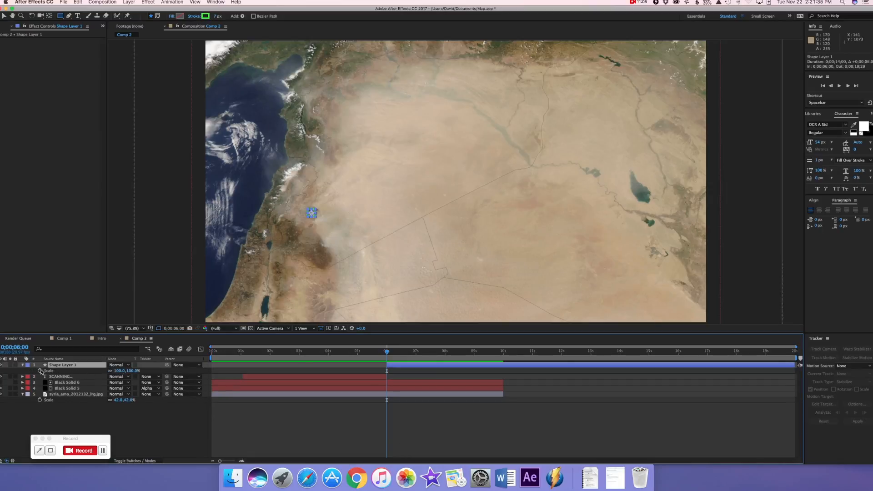
{"action": "left_click", "coordinate": [134, 371]}
{"action": "type", "text": "0"}
{"action": "key", "text": "Return"}
{"action": "left_click_drag", "start_coordinate": [386, 355], "coordinate": [396, 352]}
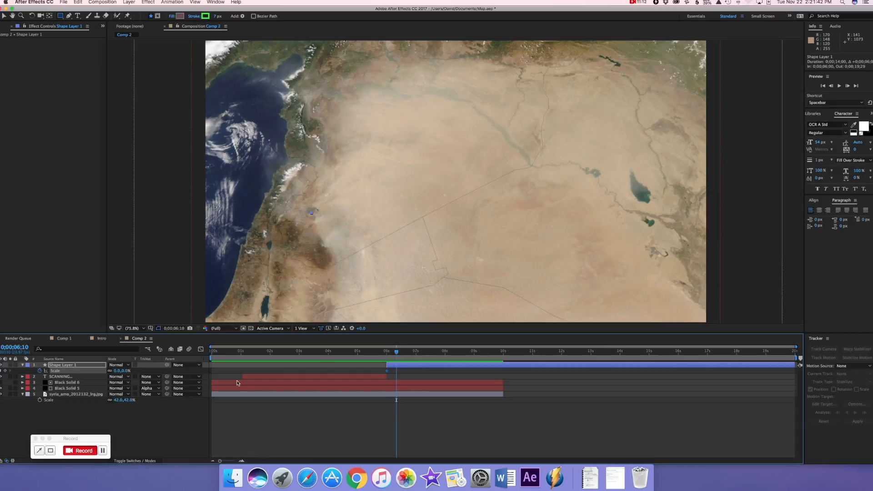
{"action": "left_click", "coordinate": [118, 372]}
{"action": "key", "text": "Return"}
Change the temporal interpolation of the square layer's Scale keyframes to Bezier
{"action": "right_click", "coordinate": [397, 372]}
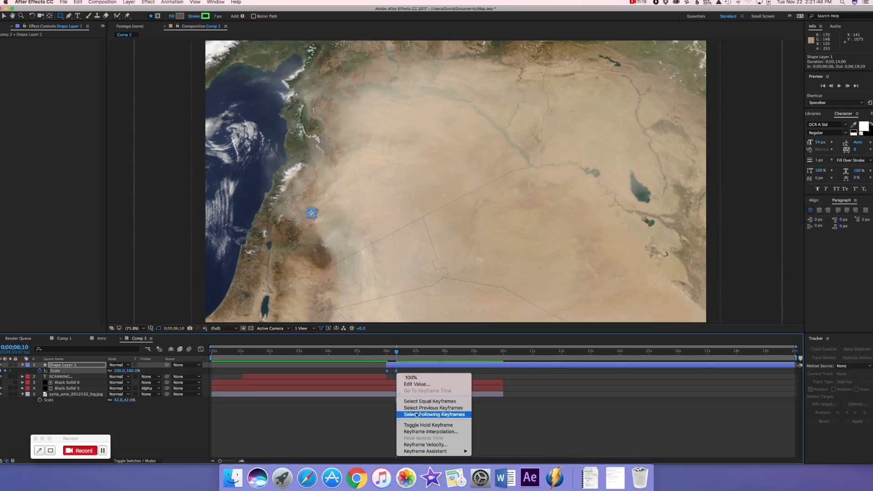
{"action": "left_click", "coordinate": [426, 432]}
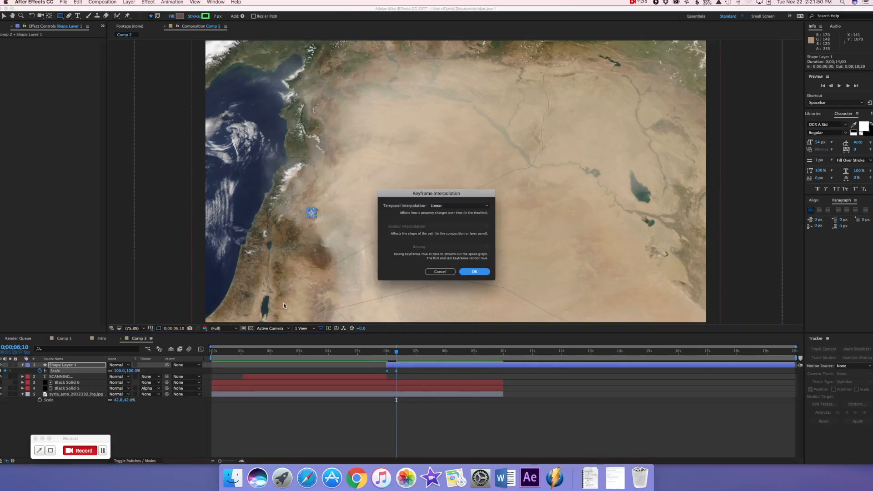
{"action": "left_click", "coordinate": [456, 205]}
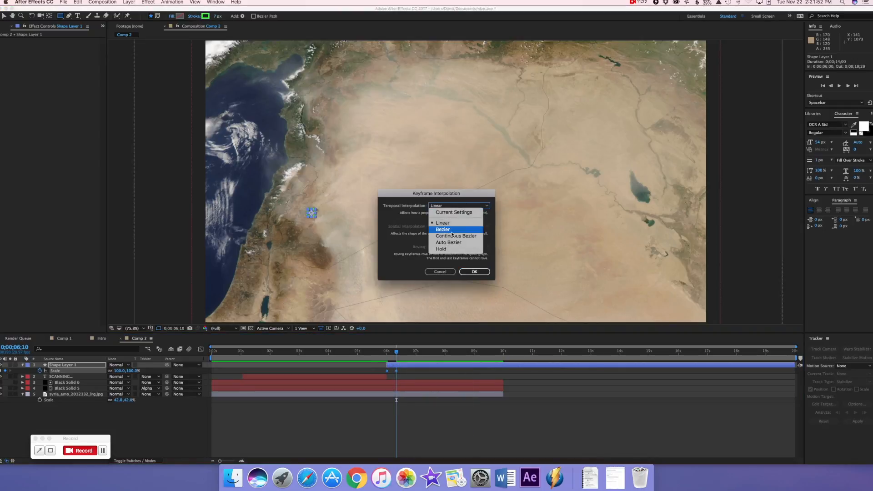
{"action": "left_click", "coordinate": [455, 230]}
{"action": "left_click", "coordinate": [473, 271]}
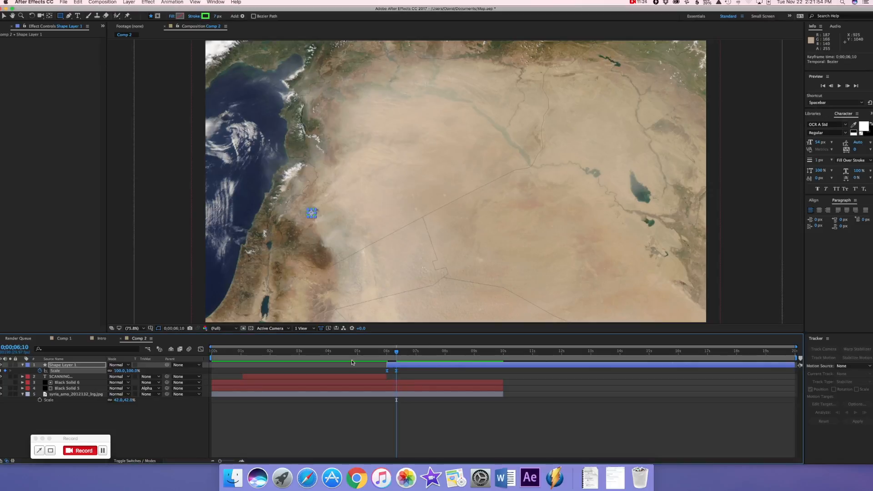
Reshape the square's Scale curve in the Graph Editor to rise steeply and ease into 100%, and preview the animation
{"action": "left_click", "coordinate": [201, 348]}
{"action": "left_click", "coordinate": [389, 424]}
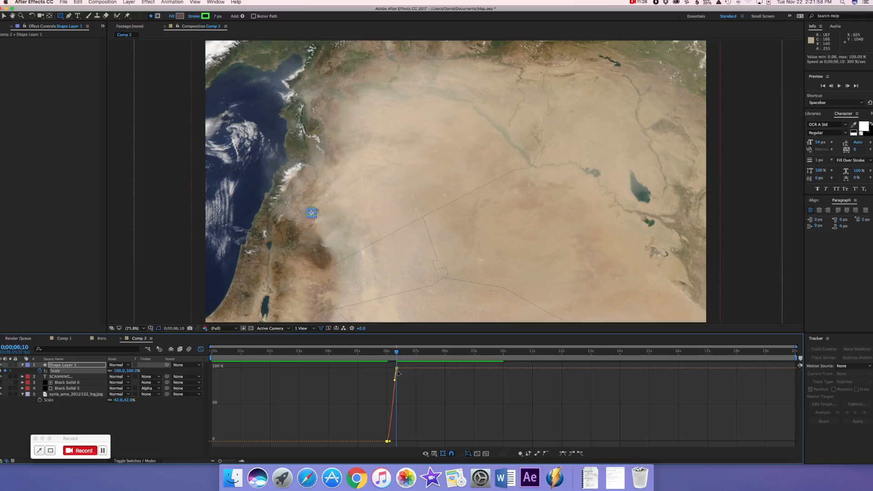
{"action": "left_click", "coordinate": [566, 454]}
{"action": "left_click_drag", "start_coordinate": [391, 441], "coordinate": [378, 357]}
{"action": "key", "text": "space"}
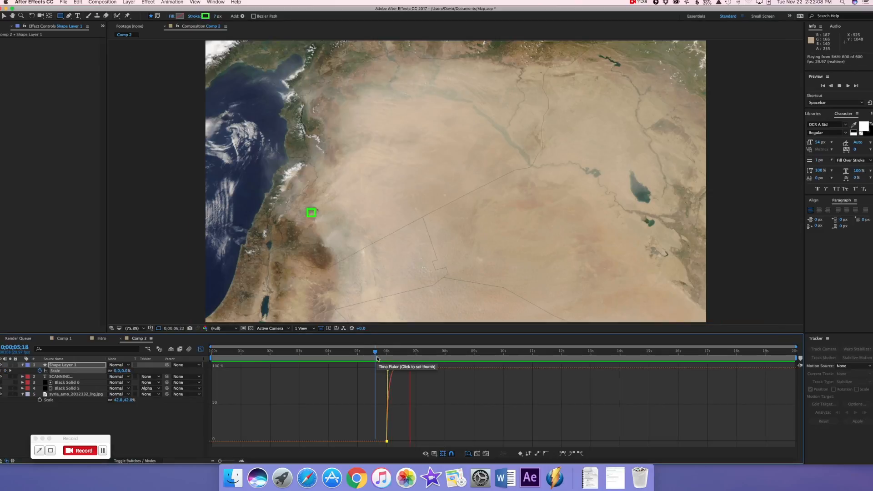
{"action": "key", "text": "space"}
{"action": "left_click", "coordinate": [200, 350]}
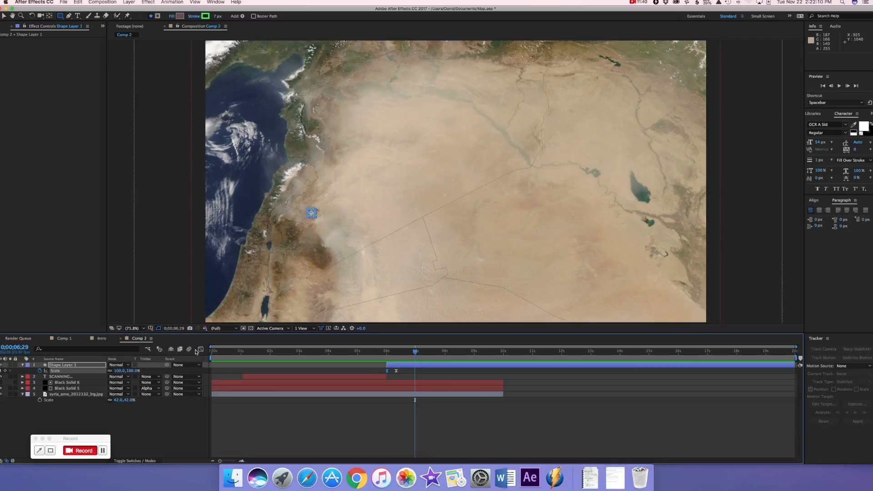
Apply a Glow effect to the square shape layer and raise its Glow Radius to about 38
{"action": "left_click", "coordinate": [311, 432]}
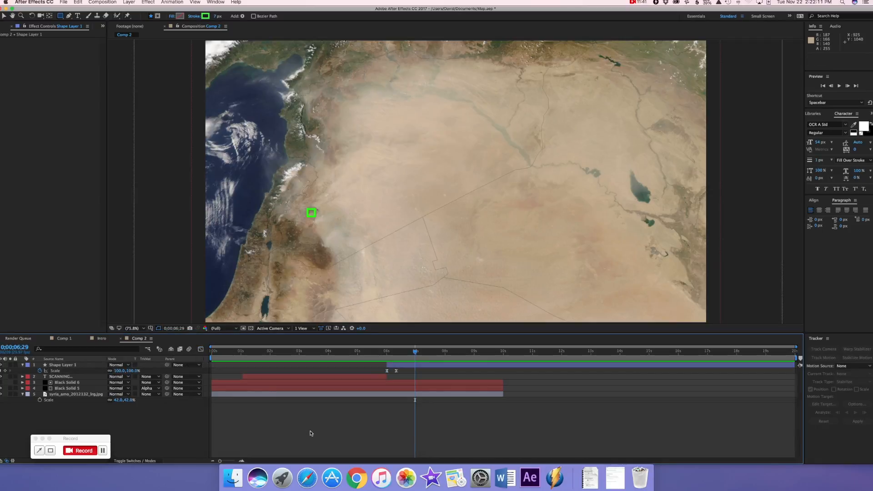
{"action": "left_click", "coordinate": [431, 366]}
{"action": "left_click", "coordinate": [148, 3]}
{"action": "mouse_move", "coordinate": [171, 130]}
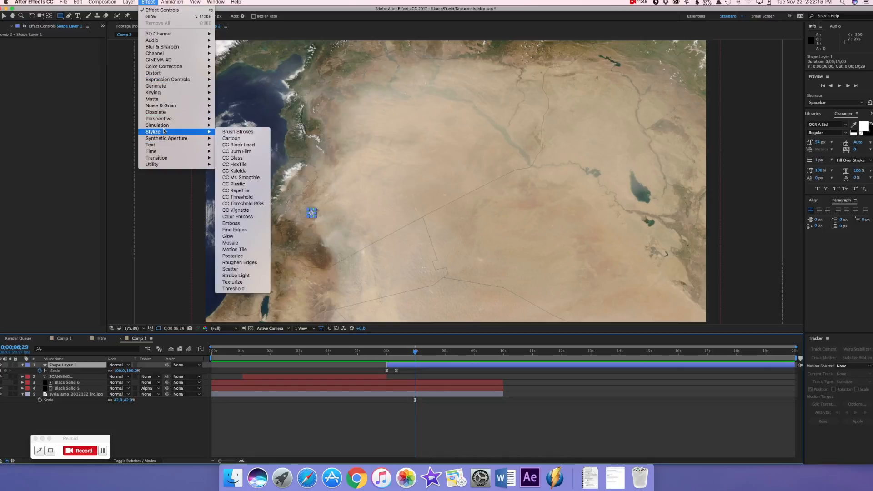
{"action": "left_click", "coordinate": [230, 237]}
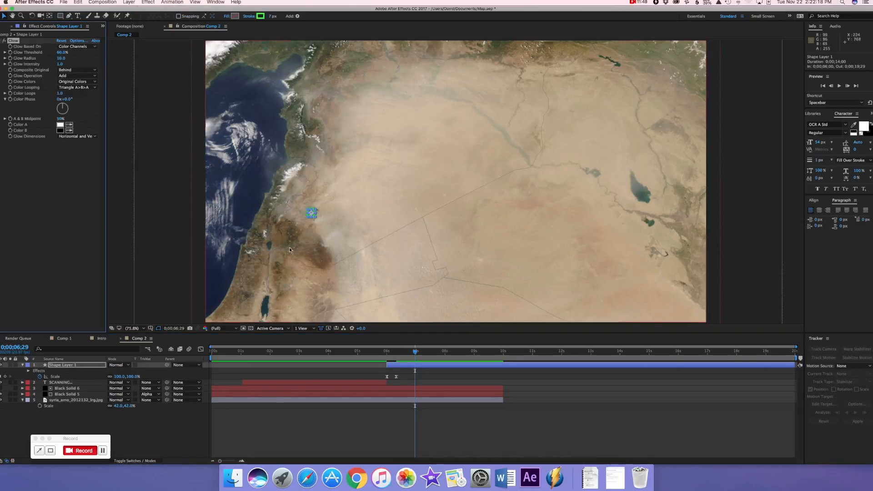
{"action": "left_click_drag", "start_coordinate": [61, 57], "coordinate": [70, 60]}
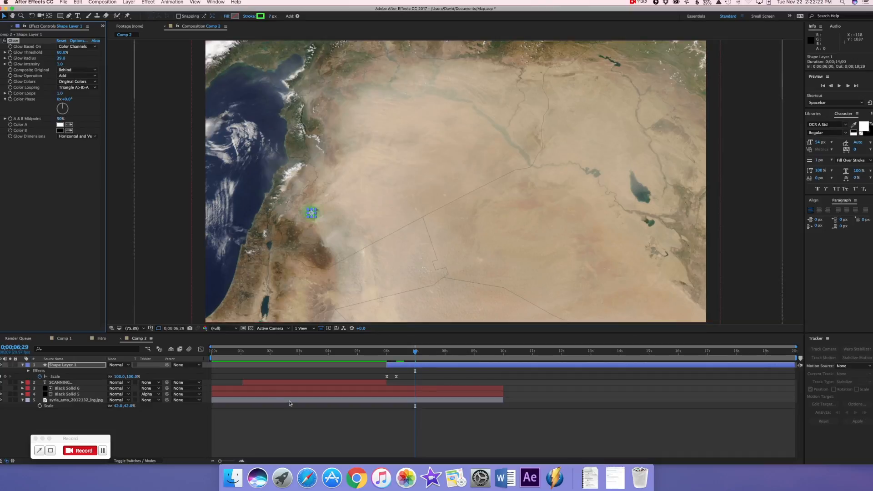
{"action": "left_click", "coordinate": [315, 439]}
Trim the square layer to end at 0;00;09;29 with the map layer, and scrub through its appearance
{"action": "left_click_drag", "start_coordinate": [419, 355], "coordinate": [390, 353]}
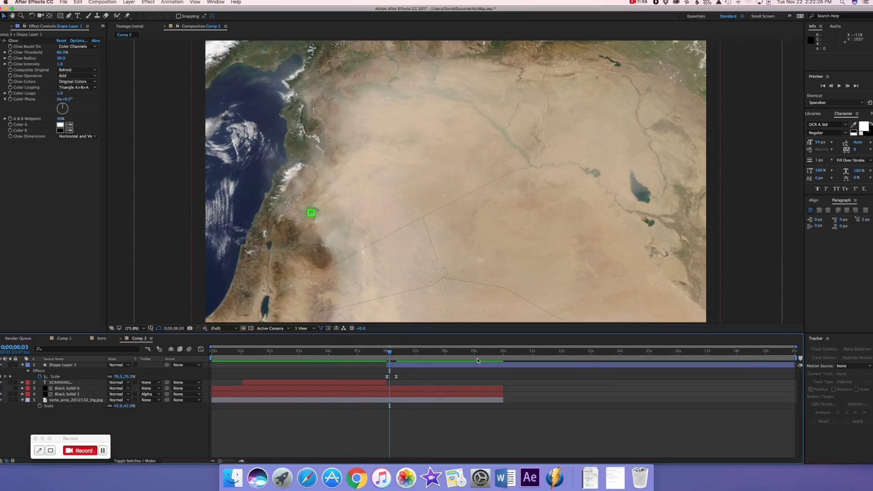
{"action": "left_click", "coordinate": [787, 365]}
{"action": "left_click_drag", "start_coordinate": [799, 365], "coordinate": [504, 374]}
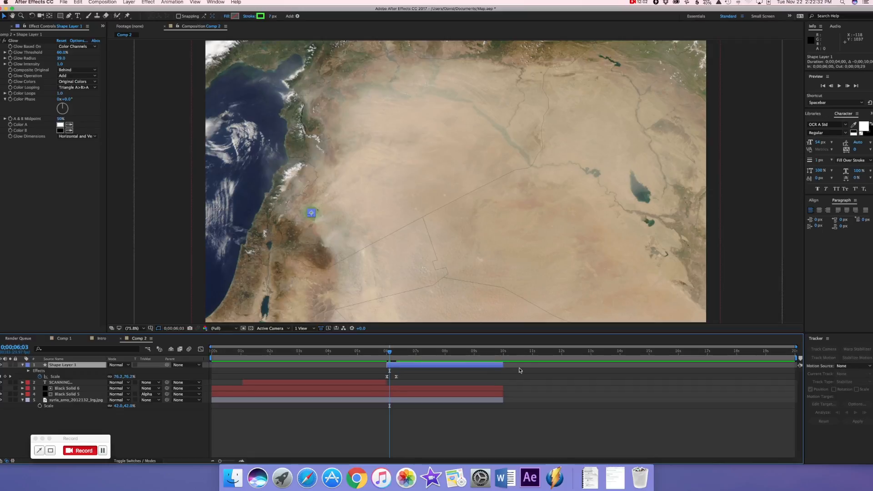
{"action": "left_click_drag", "start_coordinate": [389, 352], "coordinate": [476, 348]}
{"action": "left_click", "coordinate": [394, 363]}
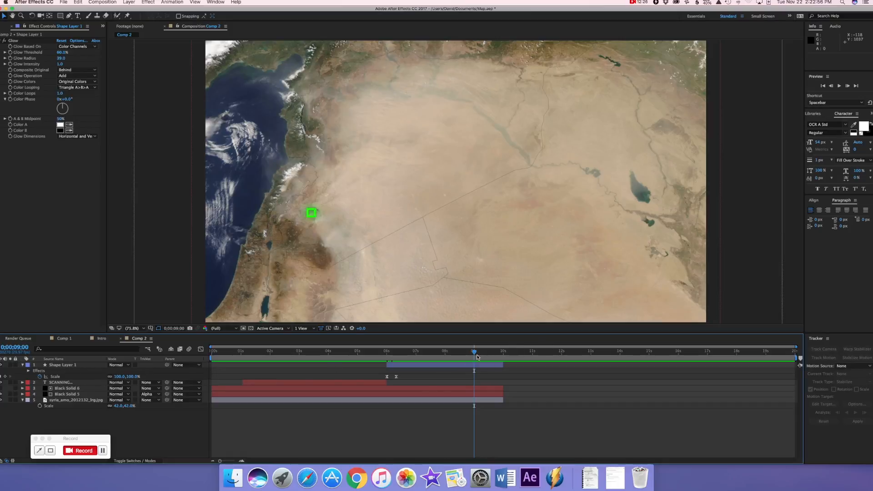
{"action": "left_click_drag", "start_coordinate": [476, 352], "coordinate": [419, 361]}
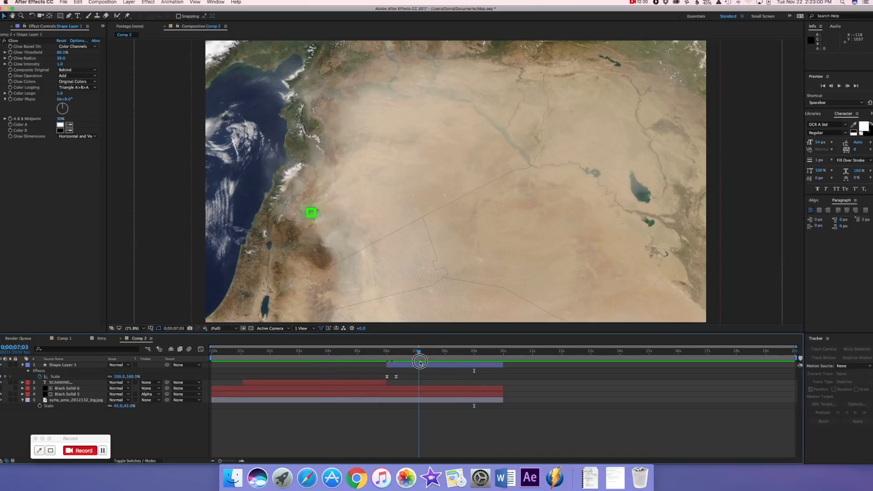
Collapse the layer properties and pre-compose all five layers of Comp 2 into one composition
{"action": "left_click", "coordinate": [22, 365]}
{"action": "left_click", "coordinate": [23, 389]}
{"action": "left_click", "coordinate": [61, 365]}
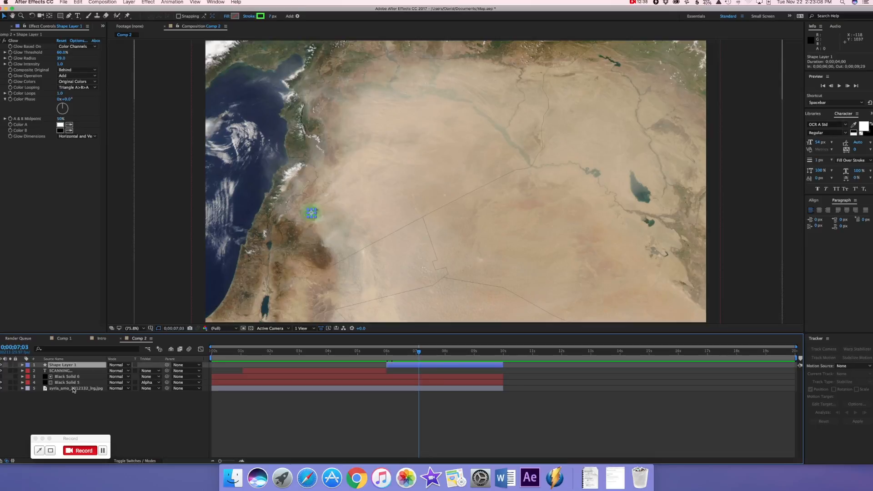
{"action": "left_click", "coordinate": [73, 389]}
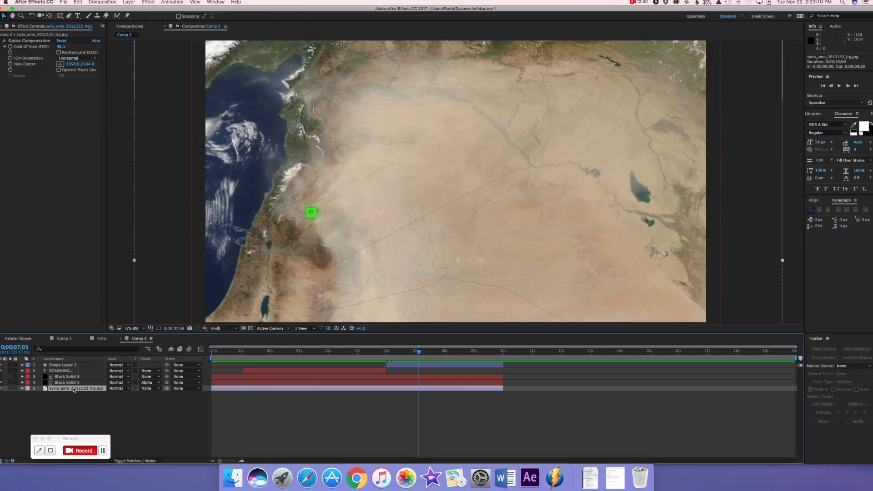
{"action": "left_click", "coordinate": [65, 365]}
{"action": "left_click", "coordinate": [73, 389], "text": "shift"}
{"action": "right_click", "coordinate": [75, 390]}
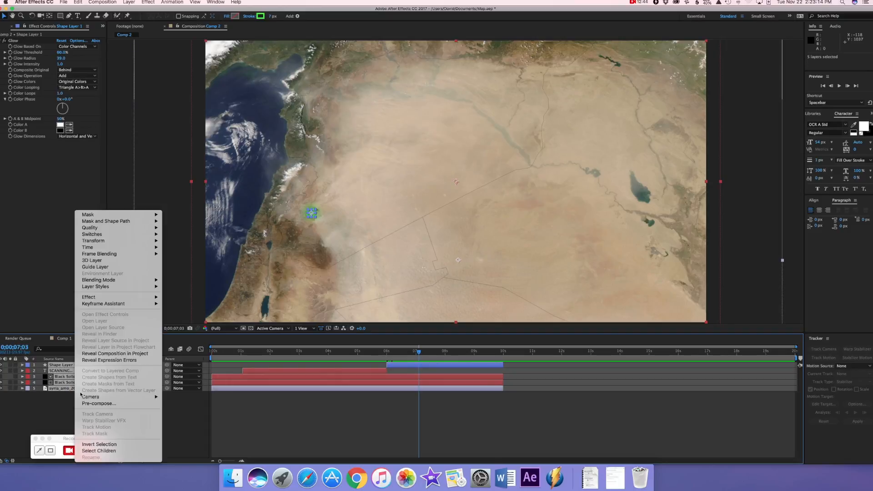
{"action": "left_click", "coordinate": [93, 403]}
{"action": "left_click", "coordinate": [497, 278]}
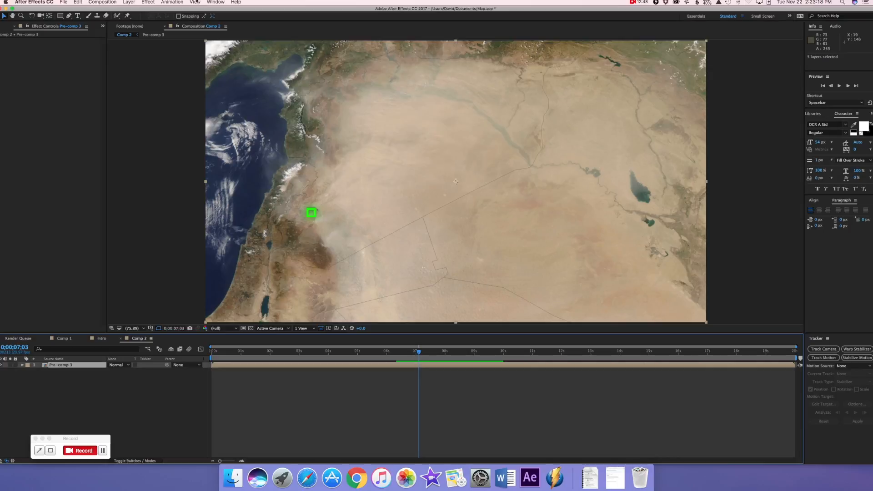
Add a two-node camera to Comp 2 with the offered settings and dismiss the 2D layer warning
{"action": "left_click", "coordinate": [129, 3]}
{"action": "mouse_move", "coordinate": [137, 10]}
{"action": "left_click", "coordinate": [240, 31]}
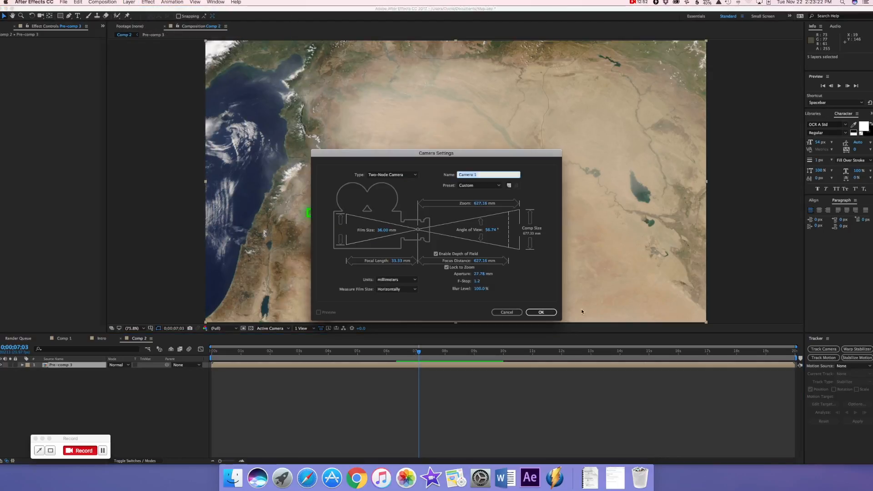
{"action": "left_click", "coordinate": [552, 312]}
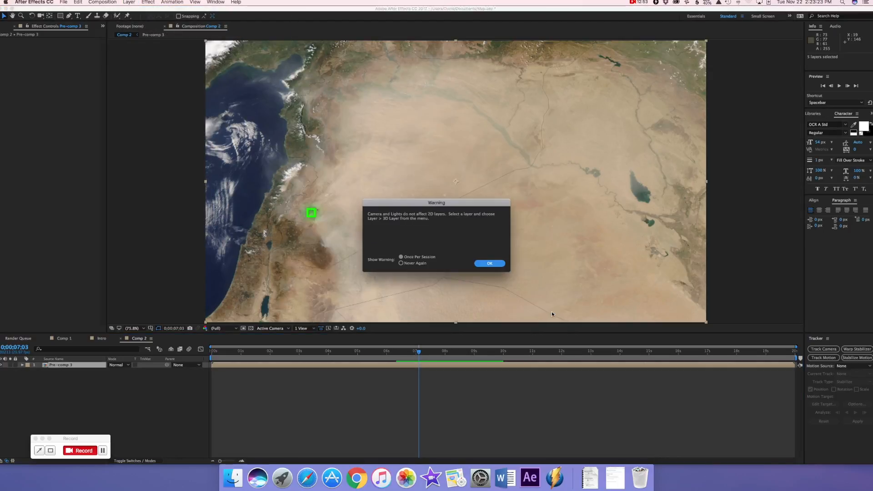
{"action": "left_click", "coordinate": [488, 264]}
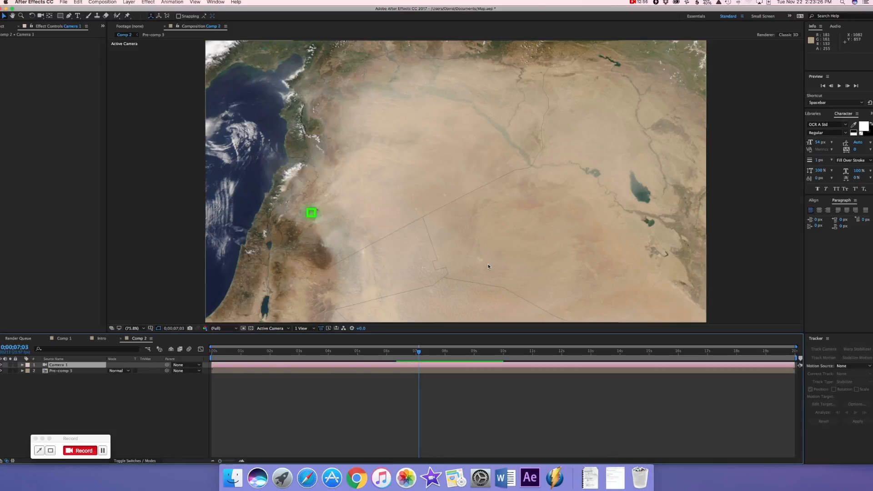
Move the SCANNING... text layer out of the pre-composition and into Comp 2, above the pre-comp layer
{"action": "left_click", "coordinate": [62, 372]}
{"action": "double_click", "coordinate": [63, 372]}
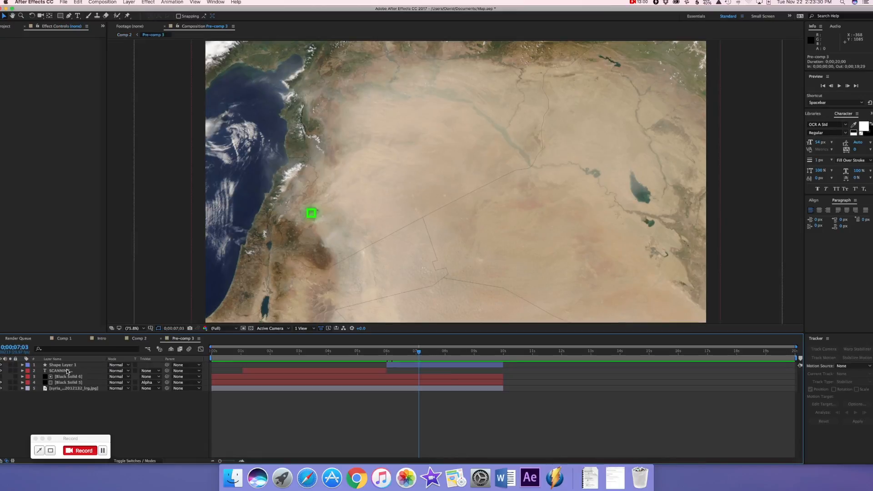
{"action": "left_click", "coordinate": [67, 371]}
{"action": "left_click_drag", "start_coordinate": [419, 352], "coordinate": [291, 347]}
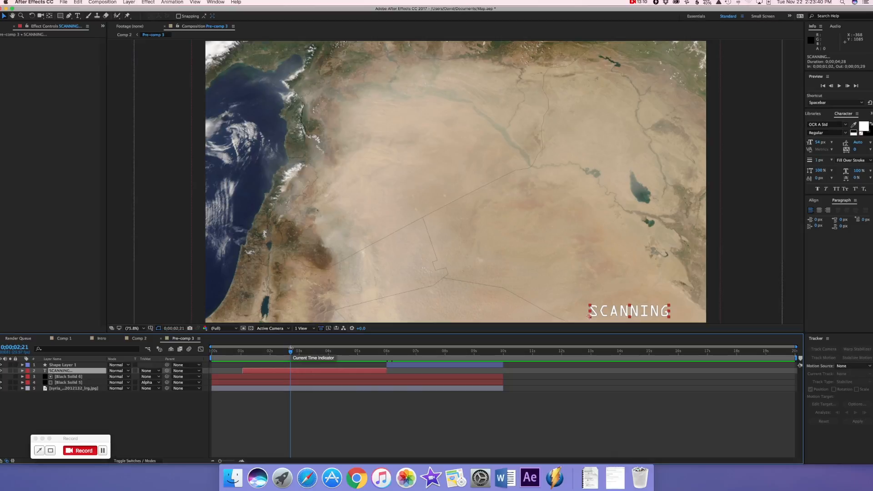
{"action": "key", "text": "super+c"}
{"action": "key", "text": "Delete"}
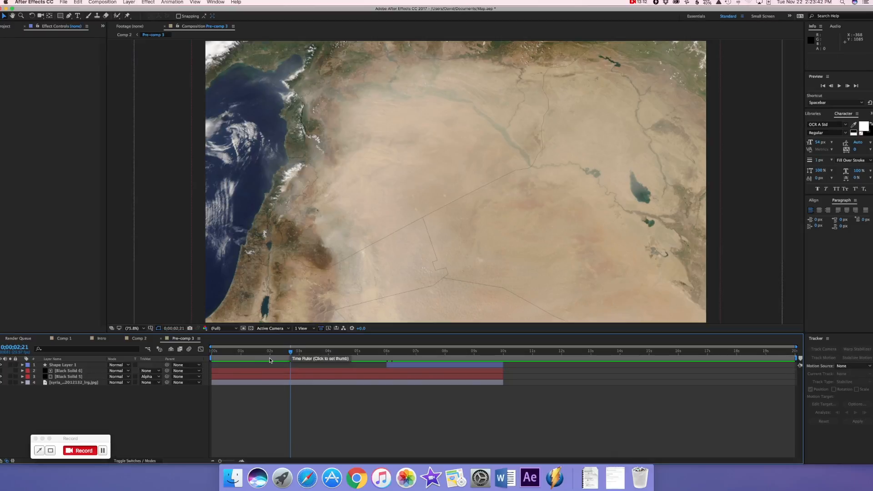
{"action": "left_click", "coordinate": [140, 339]}
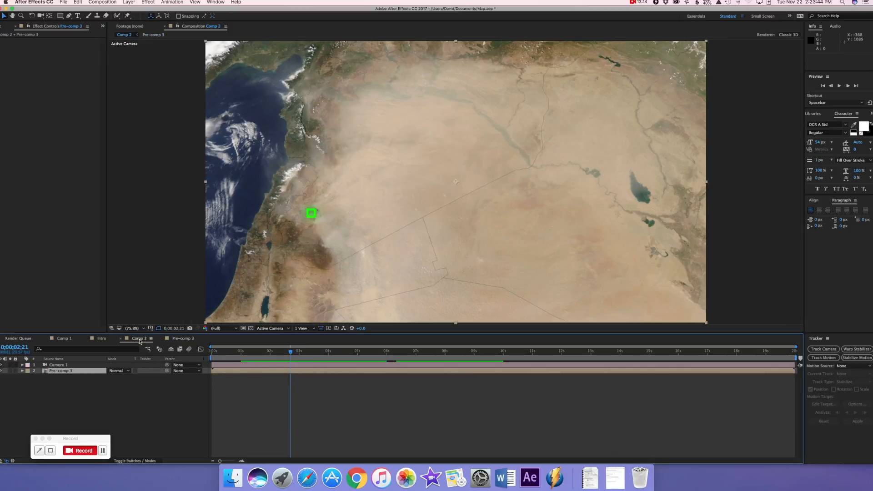
{"action": "key", "text": "super+v"}
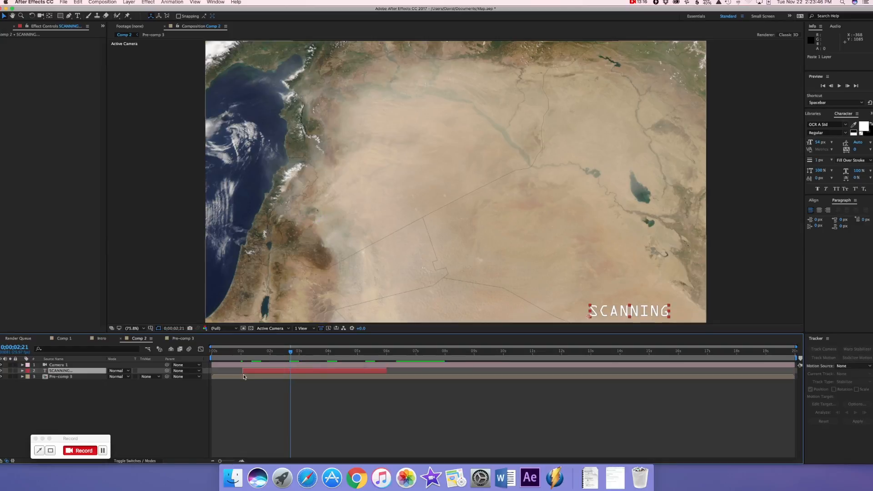
Trim the pre-comp and camera layers in Comp 2 so both end at 0;00;10;00
{"action": "left_click_drag", "start_coordinate": [289, 355], "coordinate": [461, 367]}
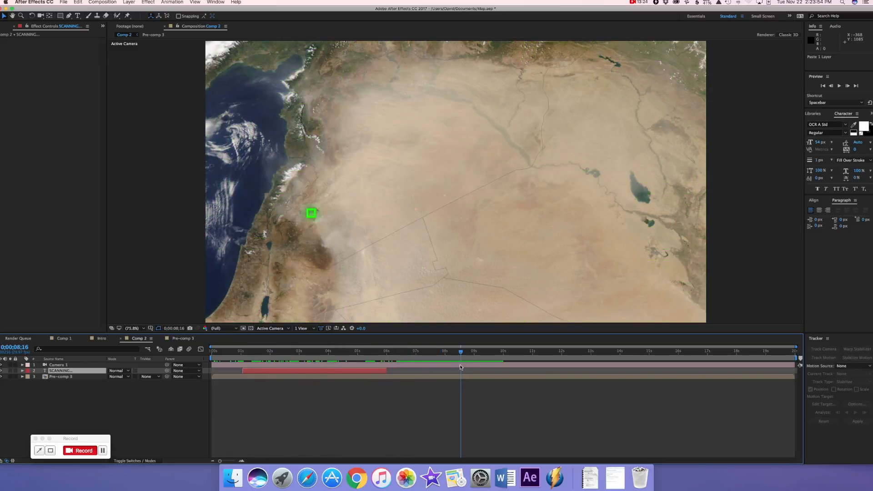
{"action": "left_click", "coordinate": [773, 378]}
{"action": "left_click_drag", "start_coordinate": [797, 376], "coordinate": [504, 380]}
{"action": "left_click_drag", "start_coordinate": [461, 354], "coordinate": [478, 351]}
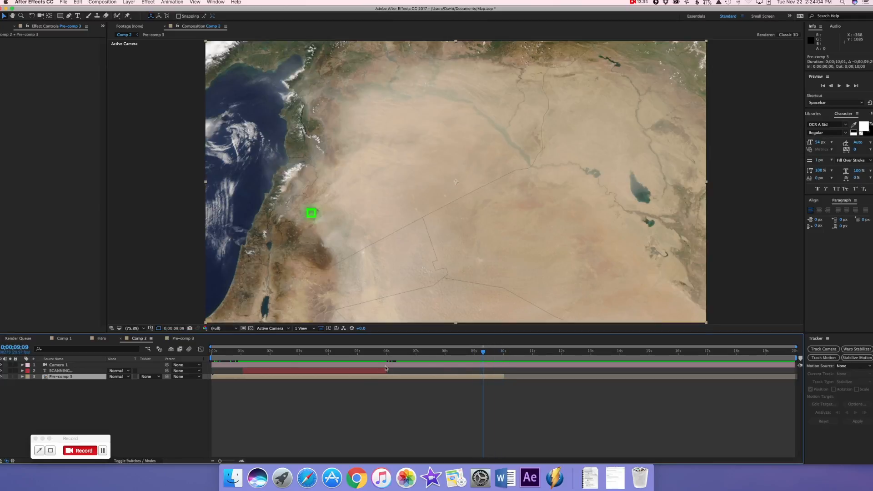
{"action": "left_click", "coordinate": [489, 367]}
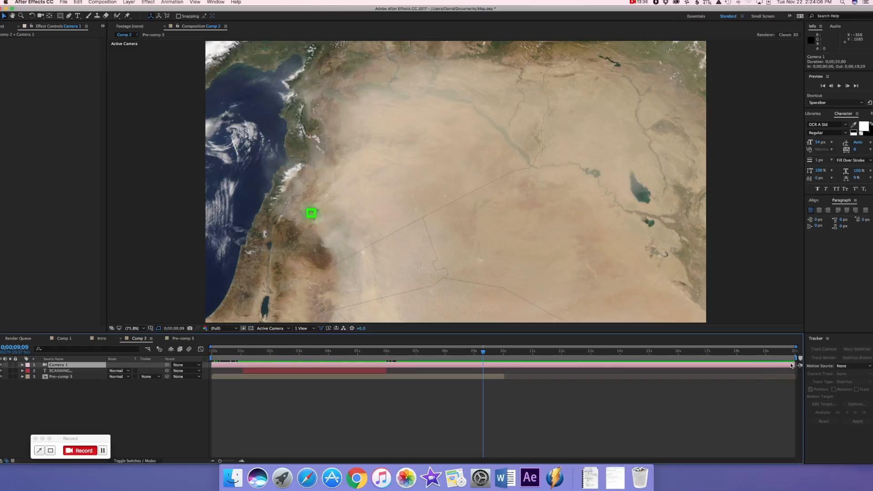
{"action": "left_click_drag", "start_coordinate": [795, 365], "coordinate": [446, 350]}
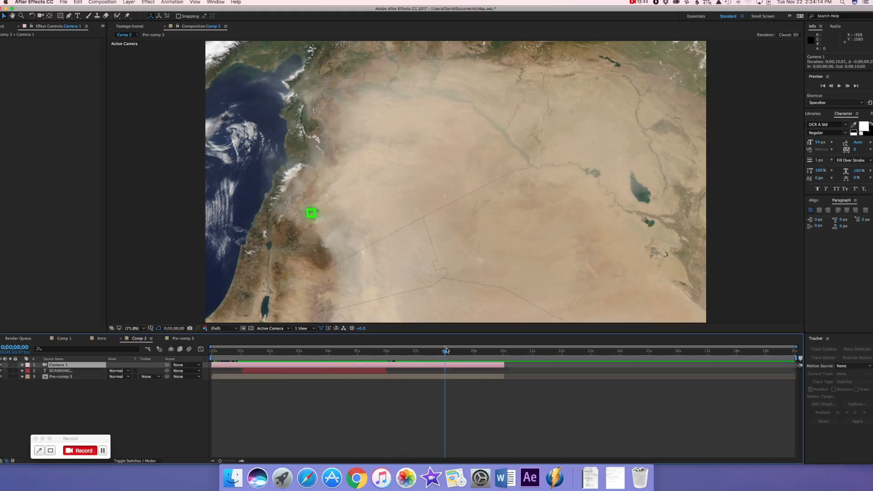
Keyframe the camera's Position at 0;00;00;00, and push it in to a Z value of about -1439 at 0;00;09;00
{"action": "key", "text": "p"}
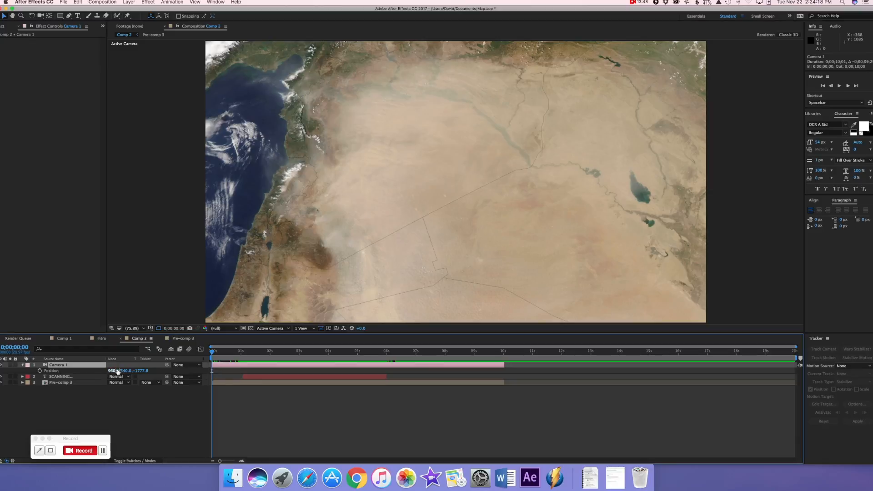
{"action": "left_click", "coordinate": [40, 371]}
{"action": "mouse_move", "coordinate": [214, 354]}
{"action": "left_mouse_down"}
{"action": "mouse_move", "coordinate": [236, 362]}
{"action": "mouse_move", "coordinate": [302, 355]}
{"action": "mouse_move", "coordinate": [404, 374]}
{"action": "mouse_move", "coordinate": [475, 355]}
{"action": "left_mouse_up"}
{"action": "left_click_drag", "start_coordinate": [140, 371], "coordinate": [260, 377]}
Make the pre-comp layer 3D so the camera move affects it, and return to the blending mode columns
{"action": "left_click", "coordinate": [150, 460]}
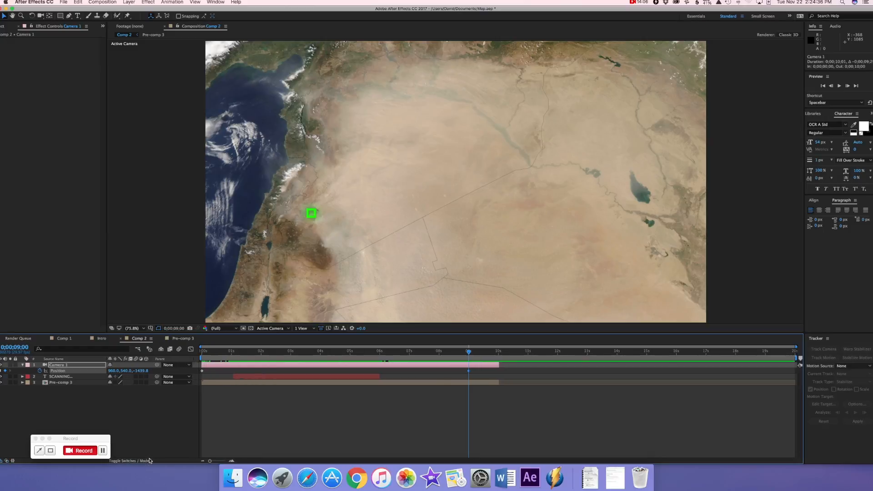
{"action": "left_click", "coordinate": [147, 383]}
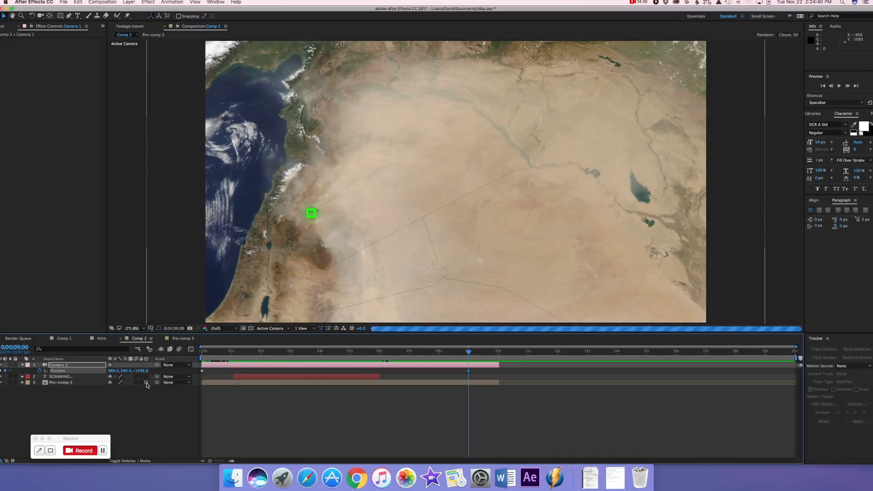
{"action": "left_click", "coordinate": [130, 461]}
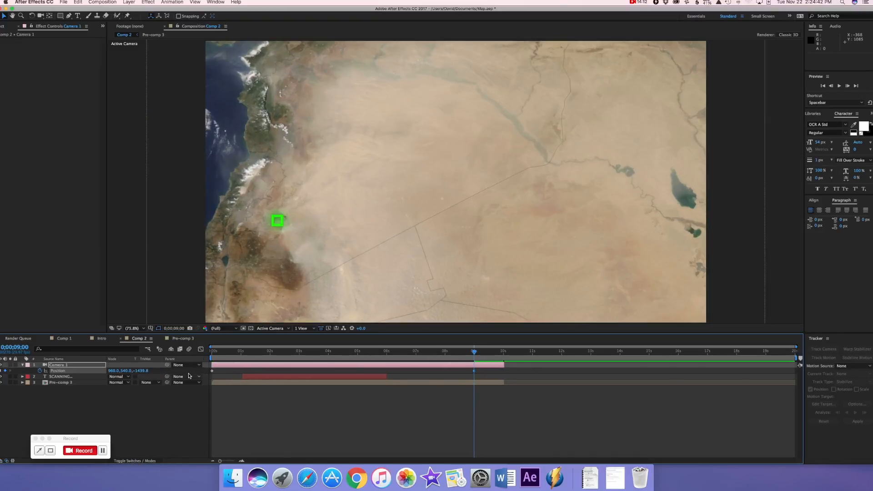
Set the camera's Z Position to about -1363 at 0;00;09;00, and go to the layers' end at 0;00;09;29
{"action": "left_click_drag", "start_coordinate": [139, 371], "coordinate": [164, 371]}
{"action": "left_click_drag", "start_coordinate": [475, 354], "coordinate": [503, 353]}
{"action": "left_click", "coordinate": [504, 382]}
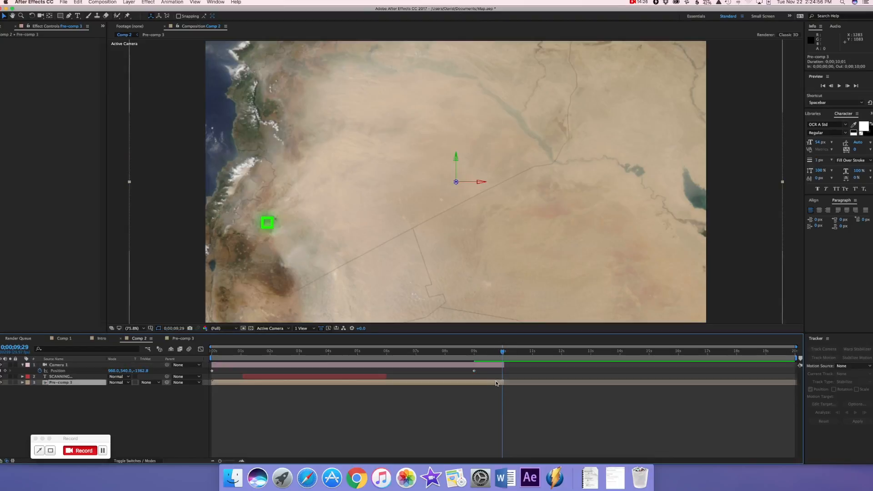
{"action": "left_click_drag", "start_coordinate": [506, 382], "coordinate": [505, 383]}
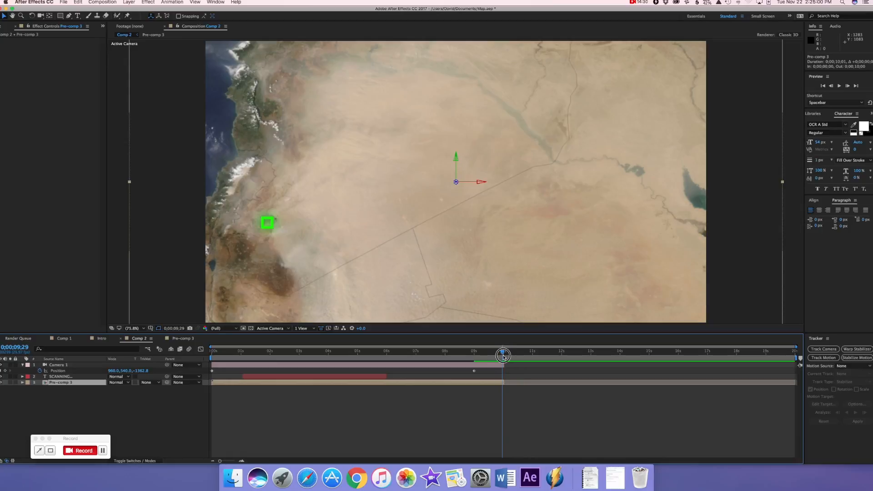
{"action": "left_click", "coordinate": [503, 357]}
{"action": "left_click_drag", "start_coordinate": [504, 357], "coordinate": [502, 359]}
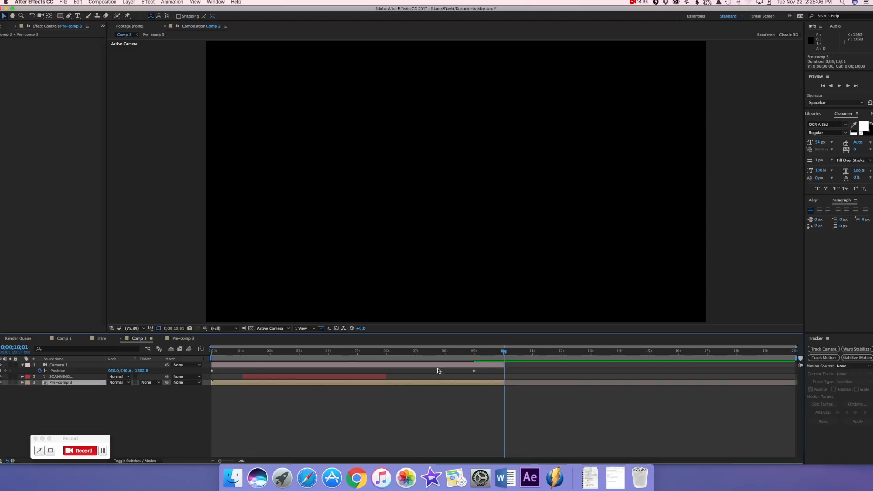
{"action": "left_click_drag", "start_coordinate": [501, 356], "coordinate": [502, 355]}
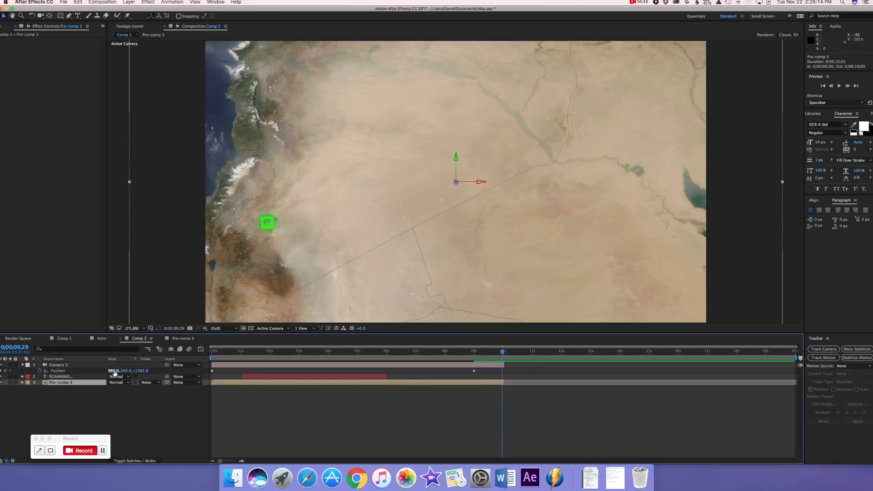
{"action": "left_click_drag", "start_coordinate": [140, 373], "coordinate": [142, 372]}
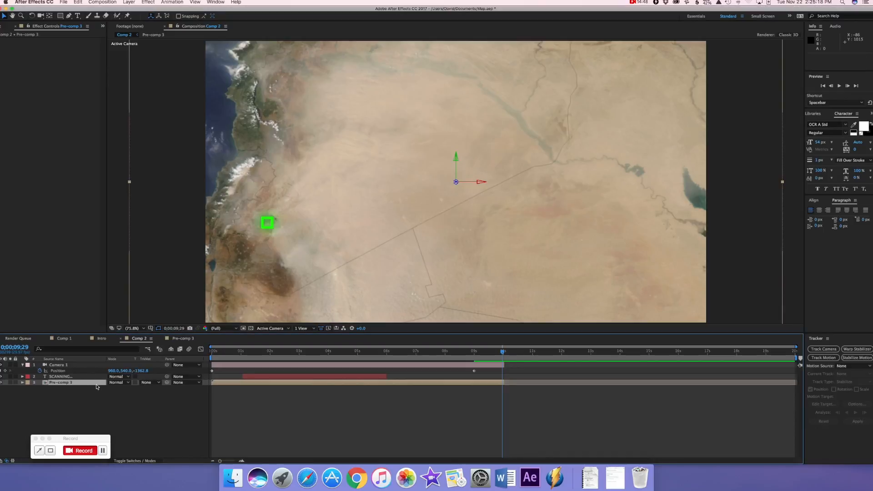
Keyframe the pre-comp layer's Position at 0;00;09;00, and move it to about 1516, 420 at 0;00;09;29 to centre the green square
{"action": "key", "text": "p"}
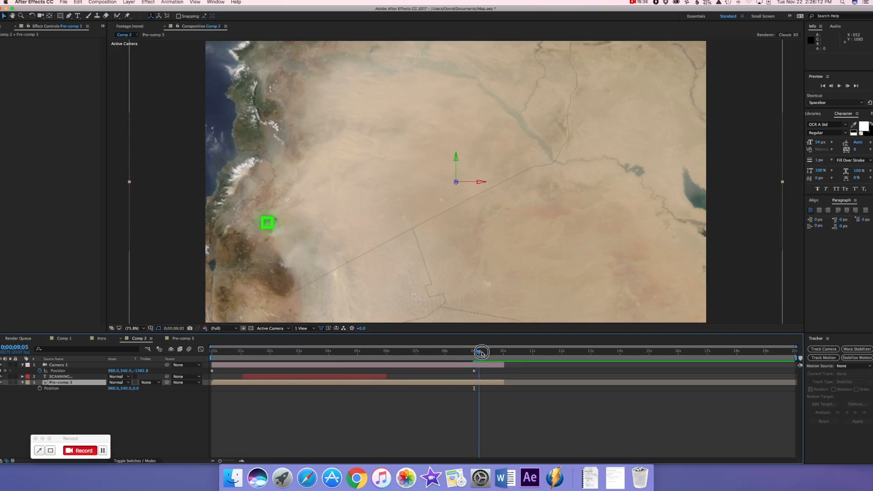
{"action": "mouse_move", "coordinate": [479, 353]}
{"action": "left_mouse_down"}
{"action": "mouse_move", "coordinate": [507, 353]}
{"action": "mouse_move", "coordinate": [474, 353]}
{"action": "left_mouse_up"}
{"action": "left_click", "coordinate": [40, 389]}
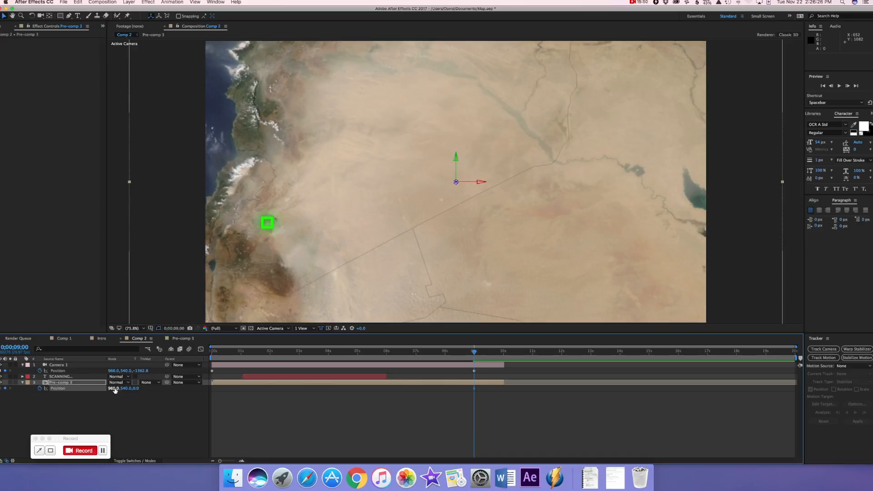
{"action": "left_click_drag", "start_coordinate": [475, 354], "coordinate": [502, 357]}
{"action": "left_click_drag", "start_coordinate": [113, 389], "coordinate": [301, 384]}
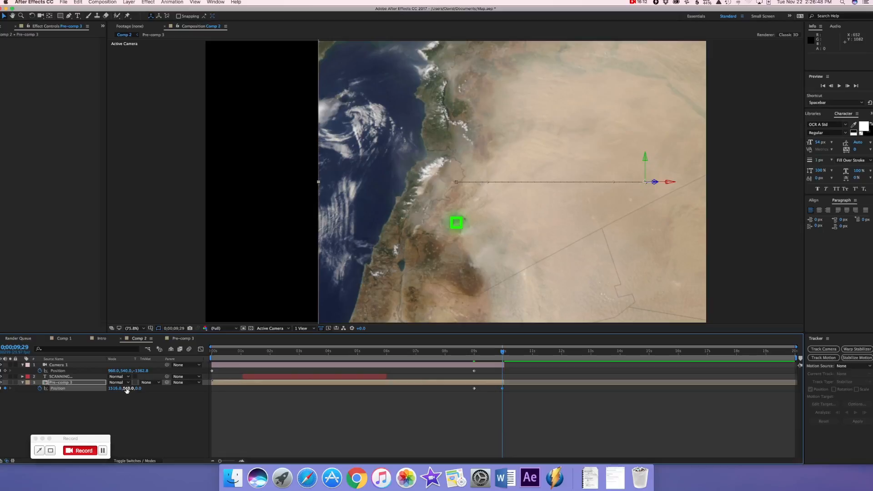
{"action": "left_click_drag", "start_coordinate": [127, 390], "coordinate": [92, 384]}
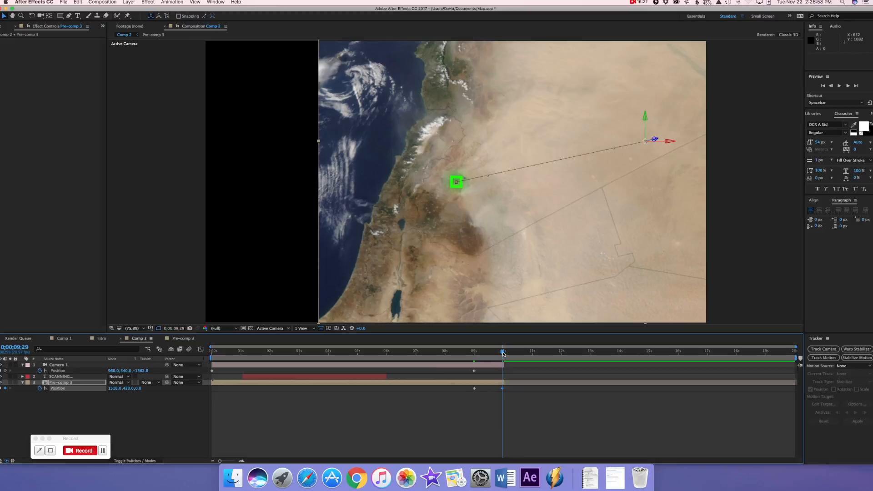
Push the camera's Z Position to about 26 at 0;00;09;29, and preview the animation from the start
{"action": "left_click", "coordinate": [489, 365]}
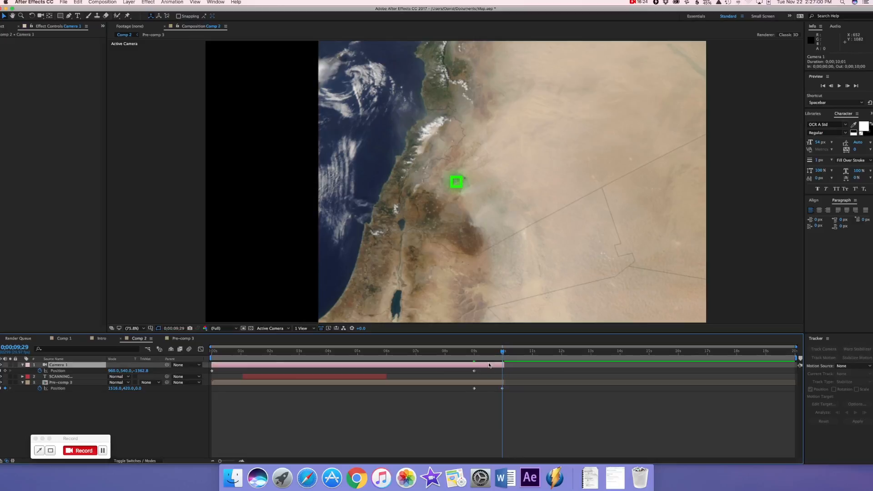
{"action": "left_click_drag", "start_coordinate": [138, 370], "coordinate": [612, 369]}
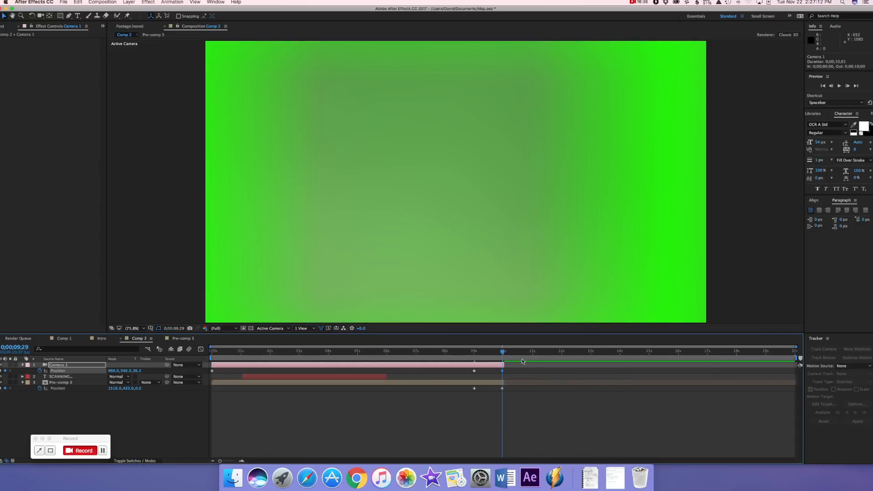
{"action": "left_click_drag", "start_coordinate": [502, 352], "coordinate": [114, 365]}
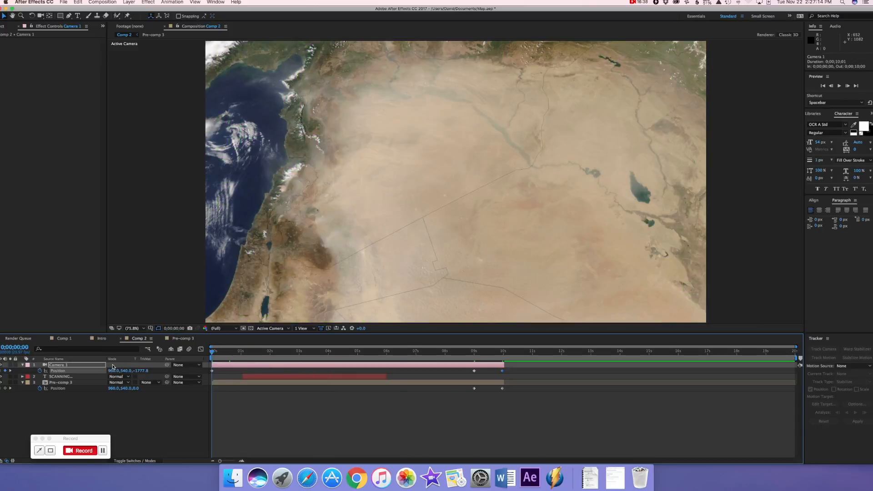
{"action": "key", "text": "space"}
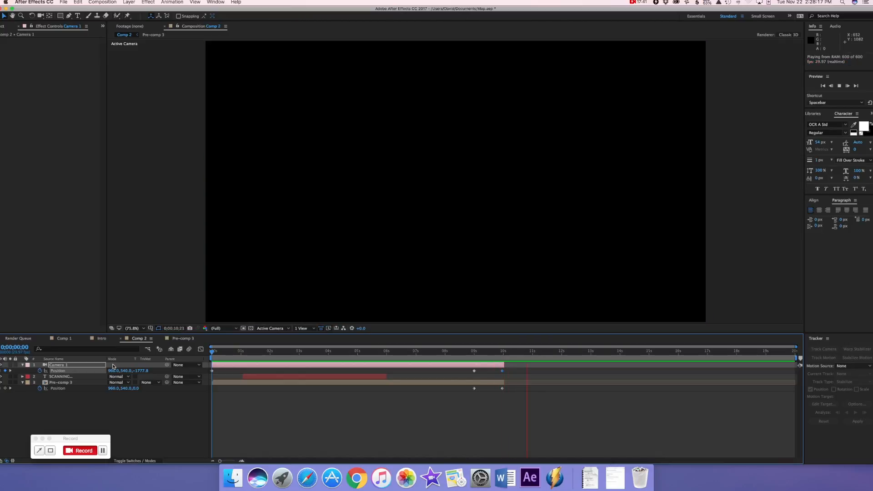
{"action": "key", "text": "space"}
Try an X Position of 1517 for the pre-comp layer at 0;00;09;29, and preview the final zoom
{"action": "left_click_drag", "start_coordinate": [527, 354], "coordinate": [503, 354]}
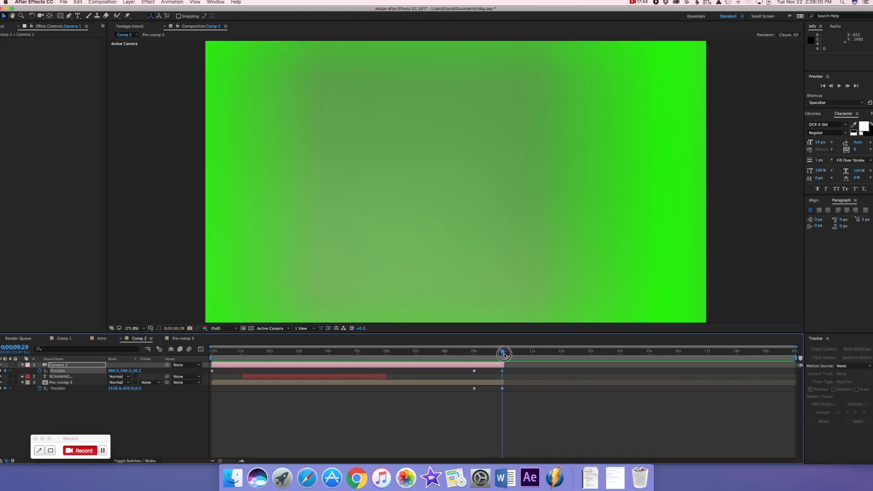
{"action": "left_click_drag", "start_coordinate": [504, 355], "coordinate": [503, 355]}
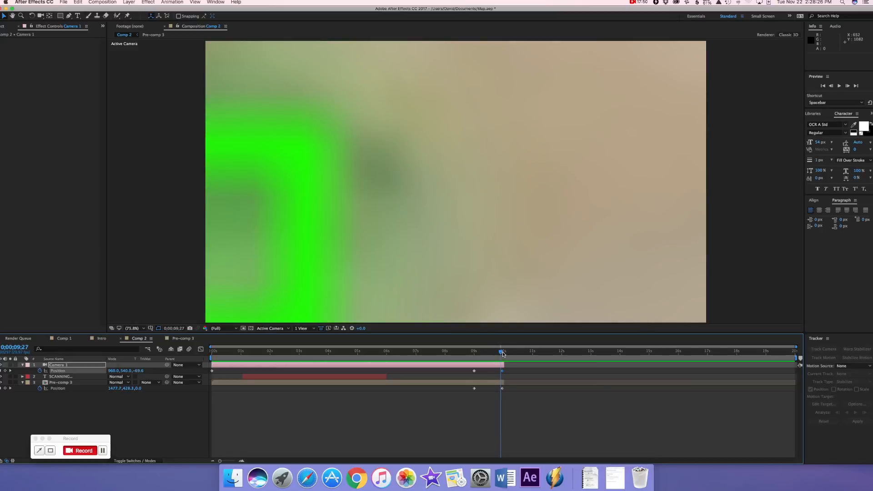
{"action": "left_click_drag", "start_coordinate": [503, 354], "coordinate": [504, 353]}
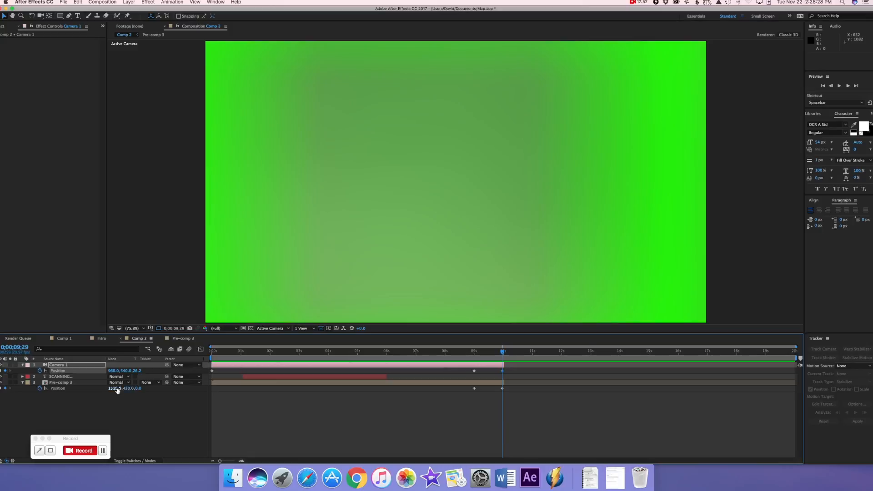
{"action": "mouse_move", "coordinate": [124, 391]}
{"action": "left_mouse_down"}
{"action": "mouse_move", "coordinate": [141, 388]}
{"action": "mouse_move", "coordinate": [115, 389]}
{"action": "left_mouse_up"}
{"action": "left_click_drag", "start_coordinate": [502, 354], "coordinate": [470, 354]}
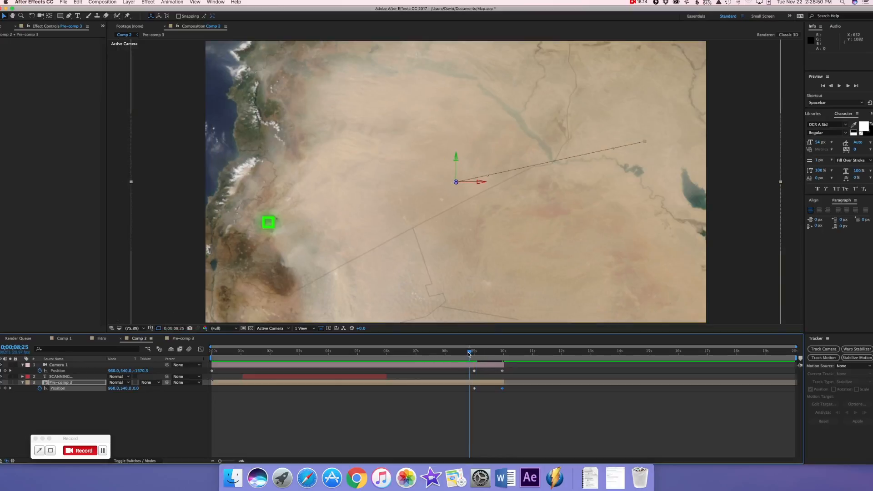
{"action": "key", "text": "space"}
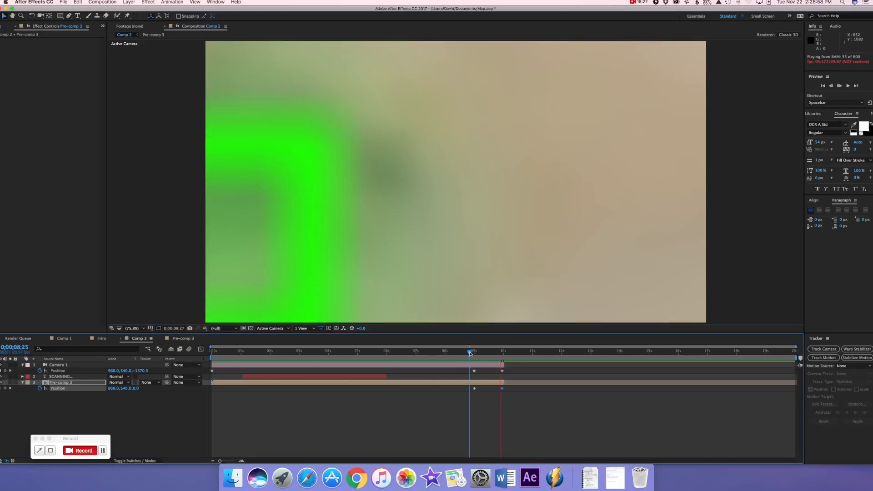
{"action": "key", "text": "space"}
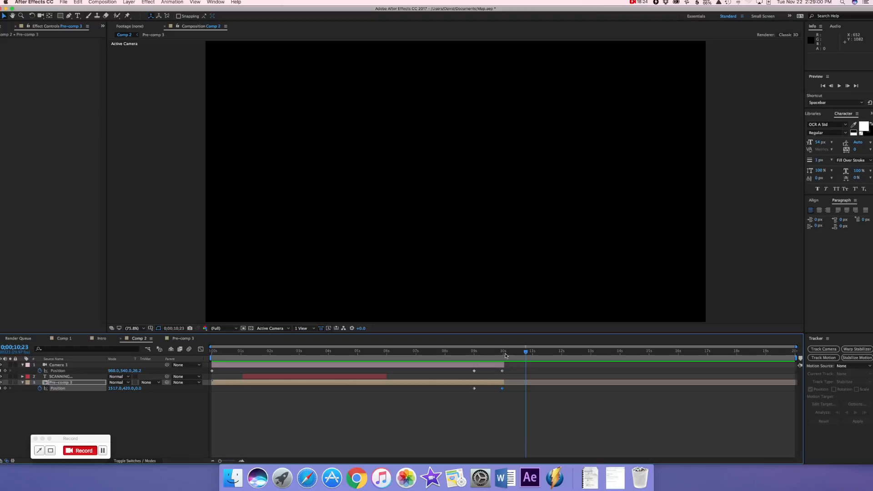
Set the pre-comp layer's X Position to 1512 at 0;00;09;29, and preview the last second of the zoom
{"action": "left_click_drag", "start_coordinate": [525, 354], "coordinate": [502, 359]}
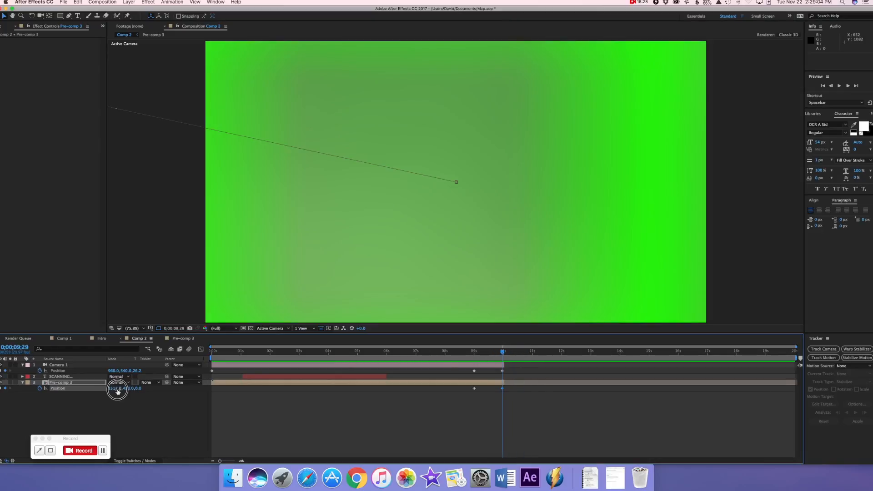
{"action": "left_click_drag", "start_coordinate": [119, 391], "coordinate": [115, 391]}
{"action": "left_click_drag", "start_coordinate": [503, 353], "coordinate": [463, 357]}
{"action": "key", "text": "space"}
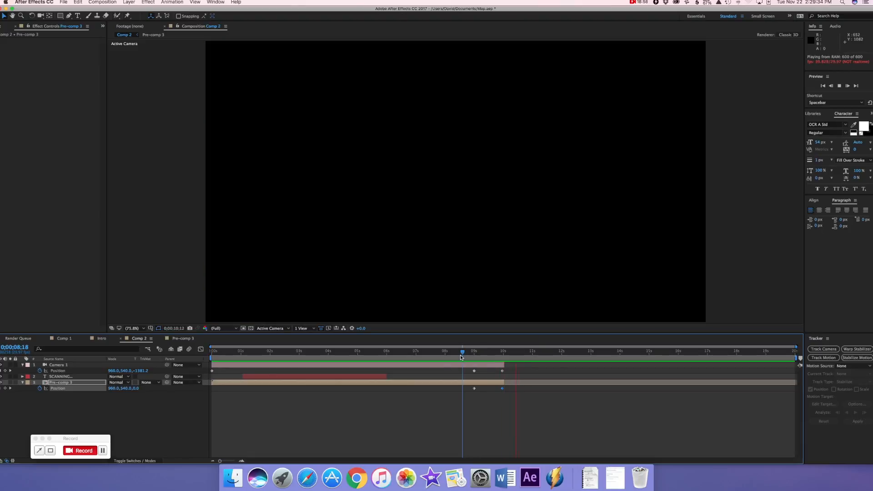
{"action": "key", "text": "space"}
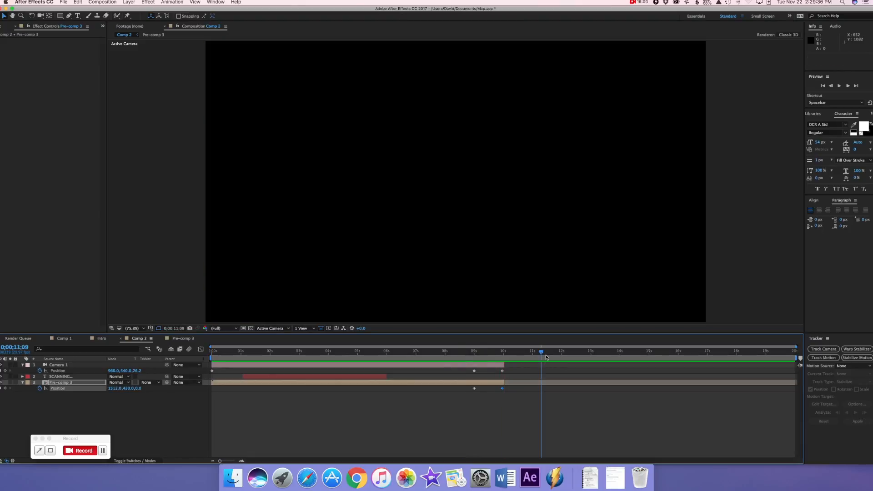
{"action": "left_click_drag", "start_coordinate": [541, 353], "coordinate": [482, 355]}
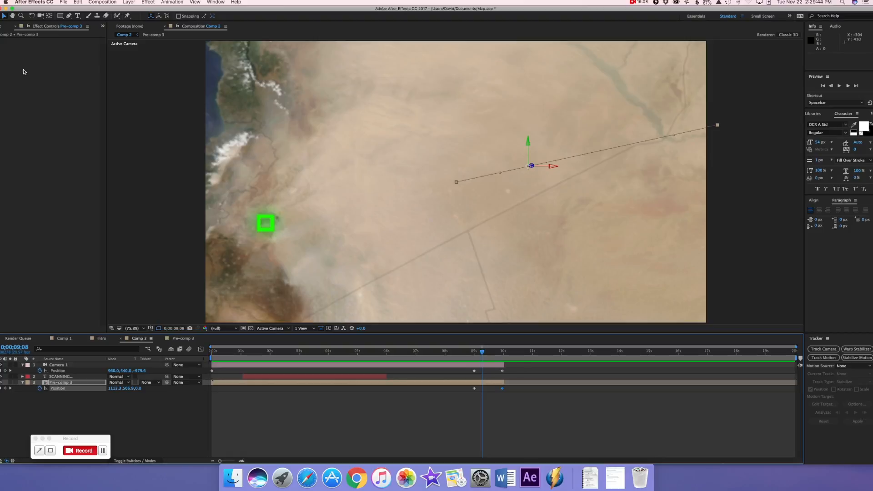
Add the 634x519 city satellite image as the top layer of Comp 2, starting at 0;00;09;24, and scale it to 313%
{"action": "left_click", "coordinate": [1, 26]}
{"action": "left_click", "coordinate": [33, 88]}
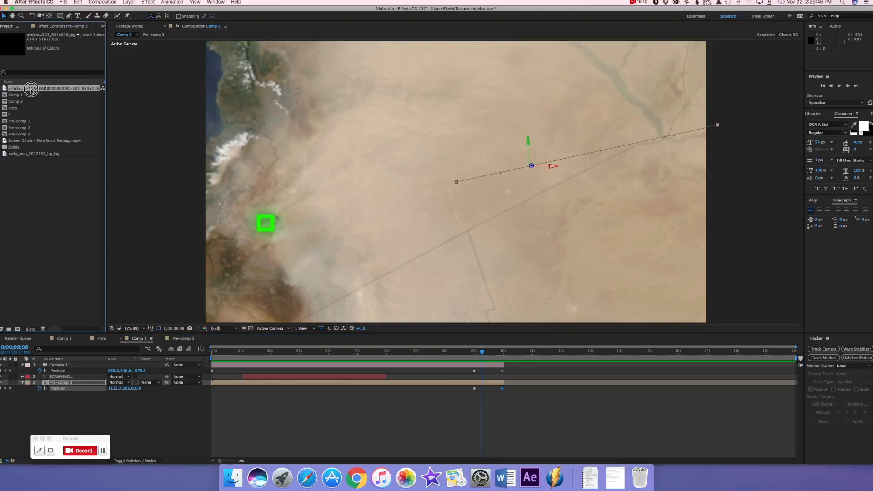
{"action": "left_click_drag", "start_coordinate": [35, 88], "coordinate": [512, 368]}
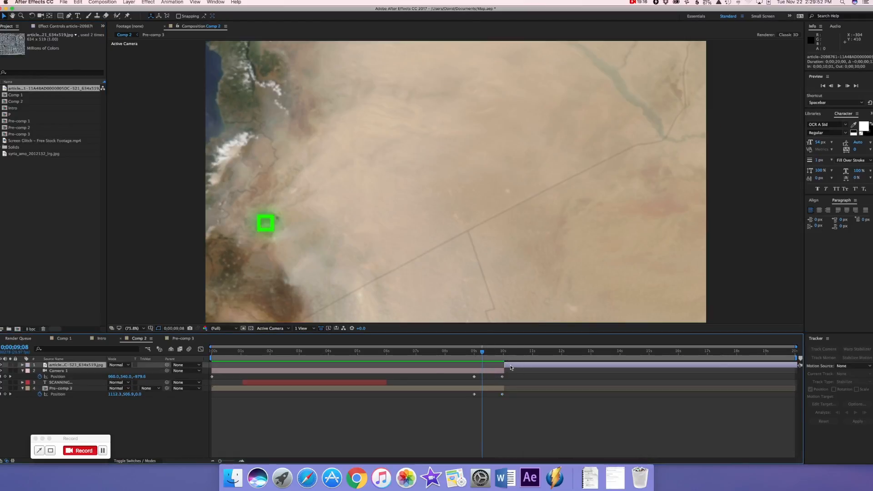
{"action": "mouse_move", "coordinate": [509, 367]}
{"action": "left_mouse_down"}
{"action": "mouse_move", "coordinate": [493, 352]}
{"action": "mouse_move", "coordinate": [501, 353]}
{"action": "left_mouse_up"}
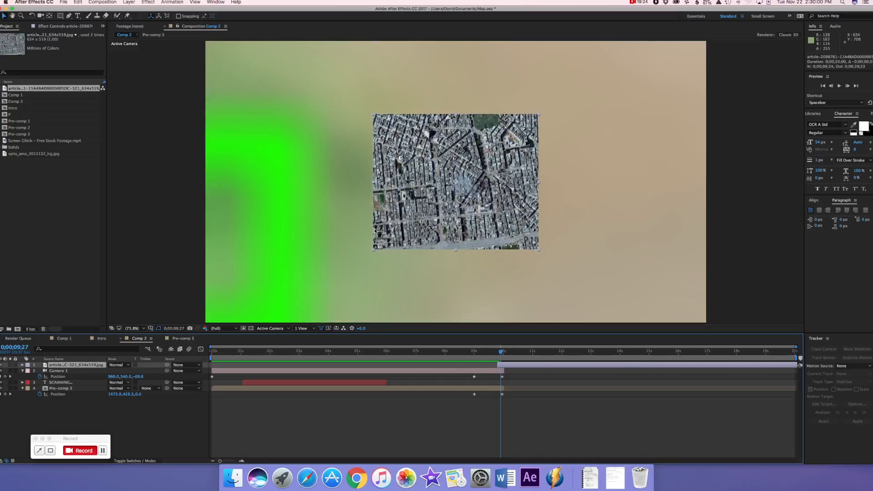
{"action": "key", "text": "s"}
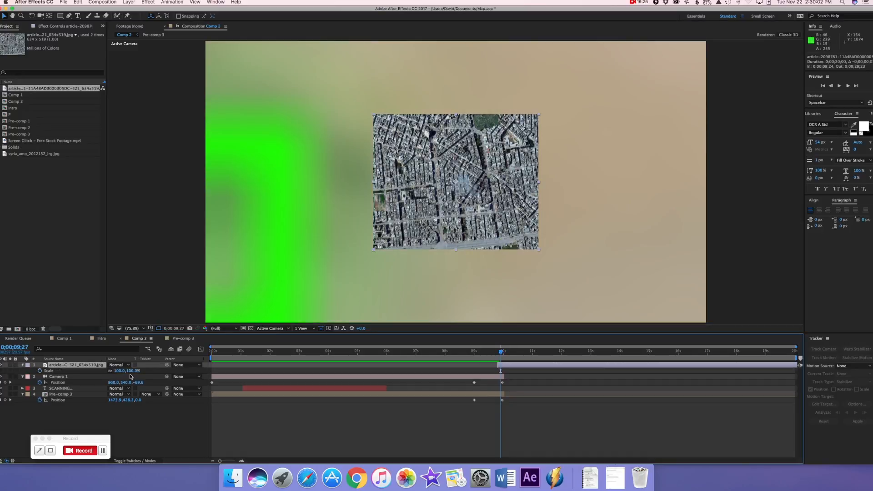
{"action": "left_click_drag", "start_coordinate": [135, 372], "coordinate": [202, 371]}
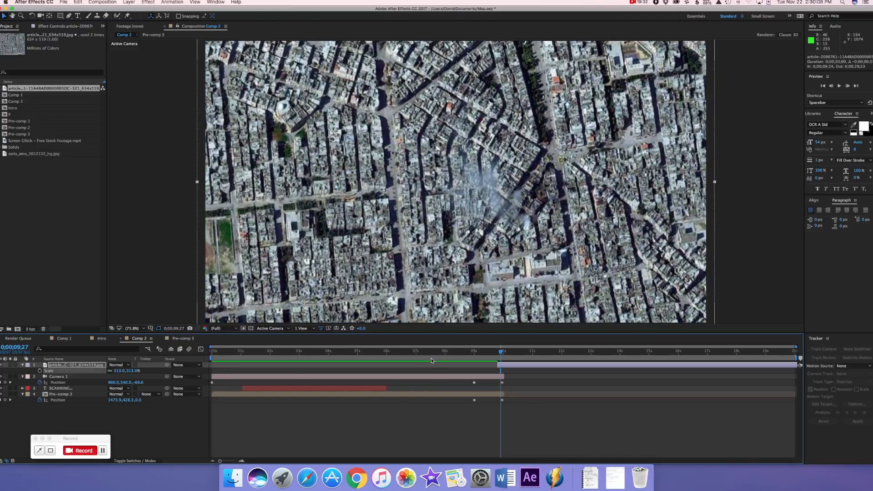
Keyframe the city image's Opacity from 0% at 0;00;09;24 to 100% at 0;00;09;29, and preview the fade-in
{"action": "left_click_drag", "start_coordinate": [501, 351], "coordinate": [498, 351]}
{"action": "key", "text": "t"}
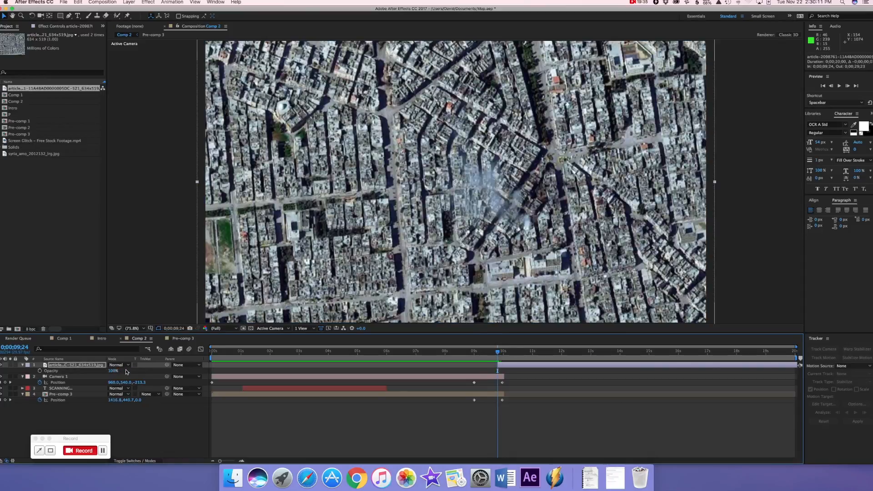
{"action": "left_click", "coordinate": [39, 371]}
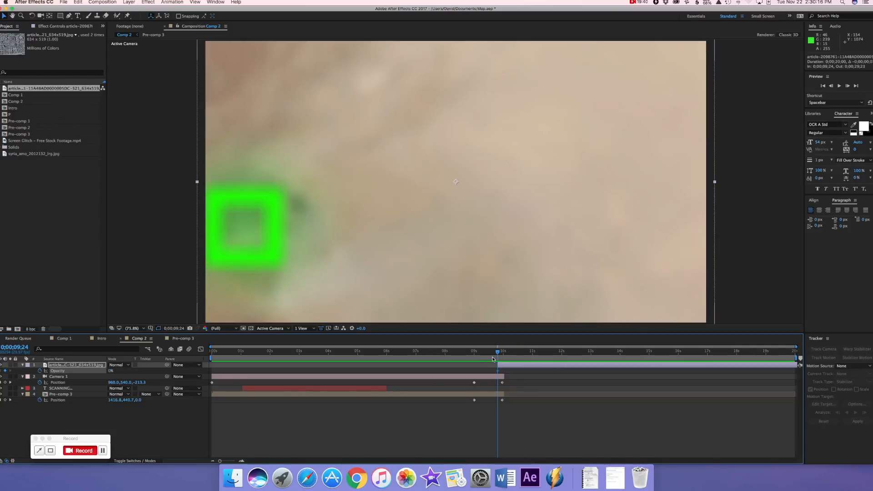
{"action": "left_click", "coordinate": [502, 354]}
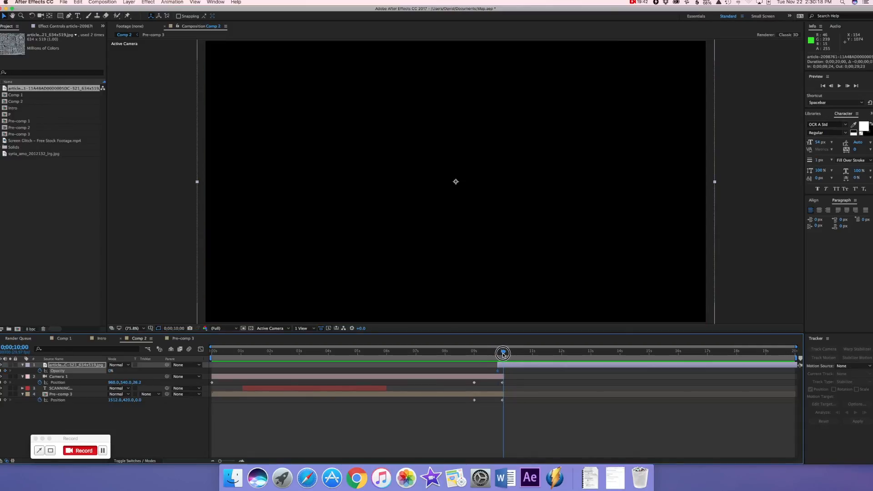
{"action": "left_click", "coordinate": [502, 354]}
{"action": "left_click", "coordinate": [504, 354]}
{"action": "left_click", "coordinate": [502, 353]}
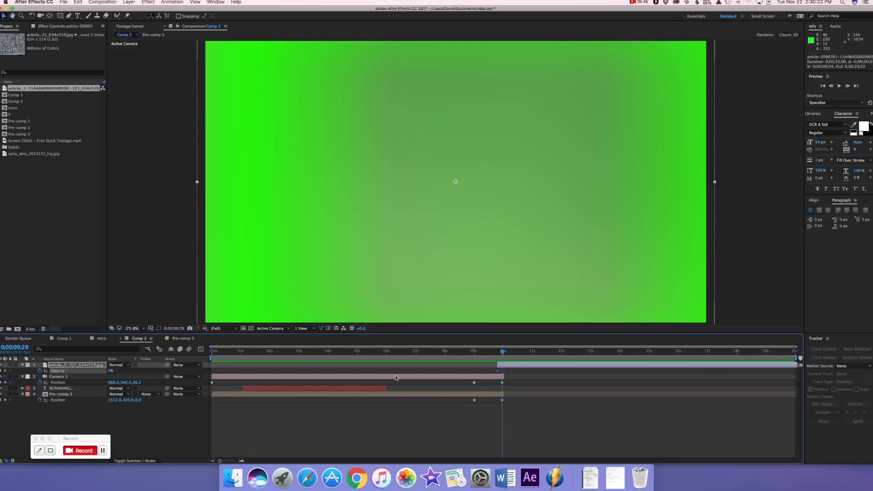
{"action": "left_click_drag", "start_coordinate": [111, 373], "coordinate": [153, 372]}
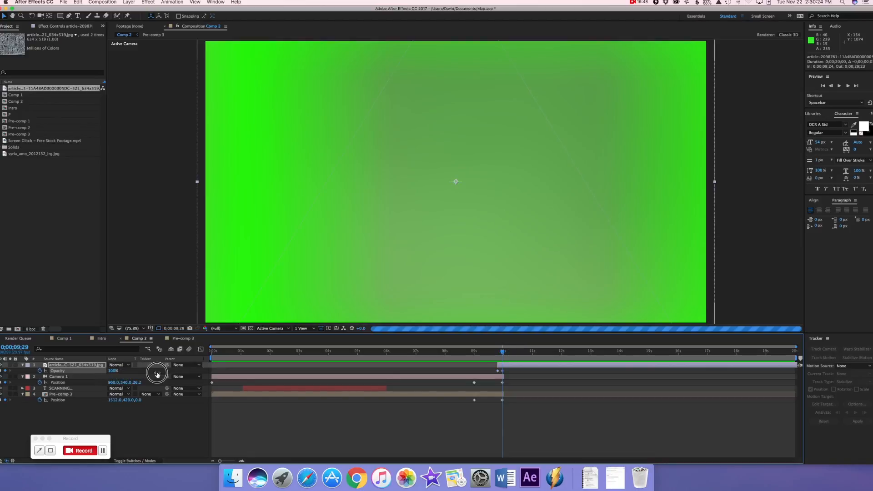
{"action": "left_click_drag", "start_coordinate": [502, 353], "coordinate": [481, 352]}
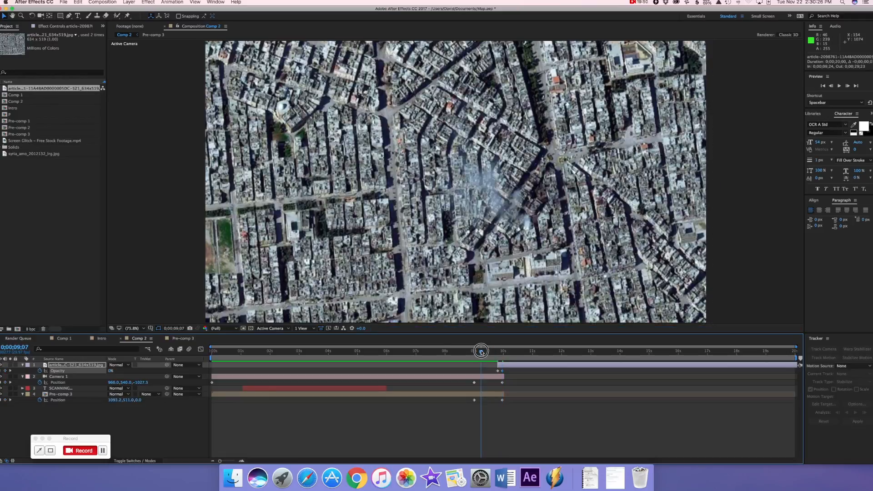
{"action": "key", "text": "space"}
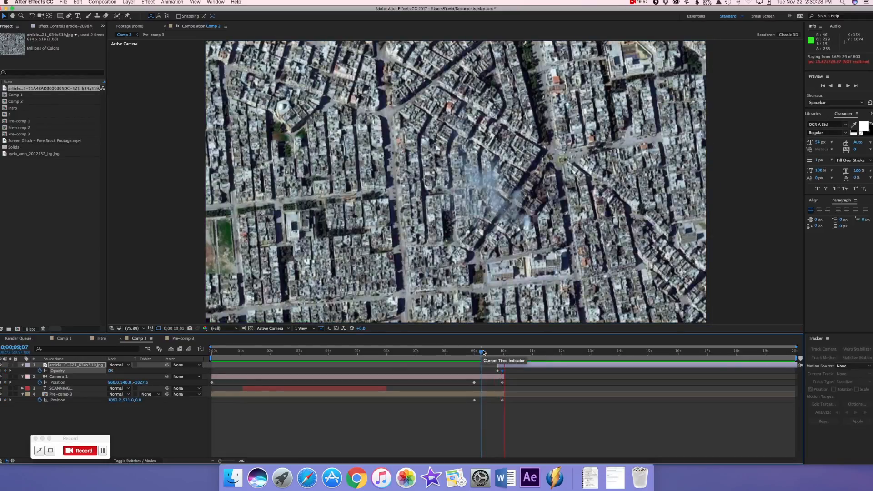
Preview the zoom and city image fade-in around 0;00;09;20
{"action": "left_click", "coordinate": [495, 353]}
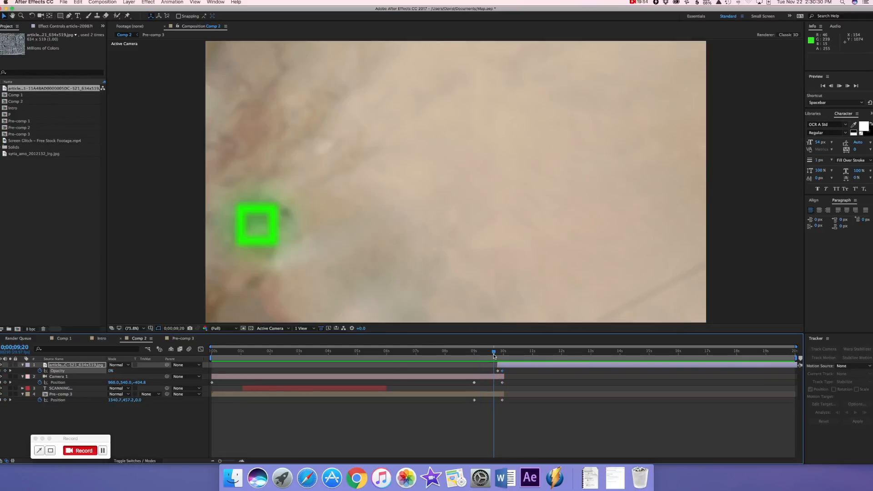
{"action": "key", "text": "space"}
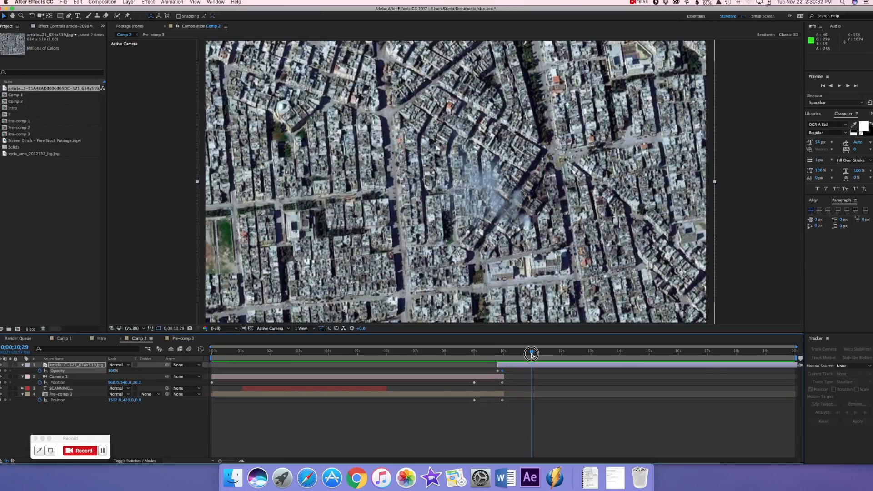
{"action": "left_click", "coordinate": [499, 353]}
{"action": "left_click_drag", "start_coordinate": [499, 353], "coordinate": [516, 337]}
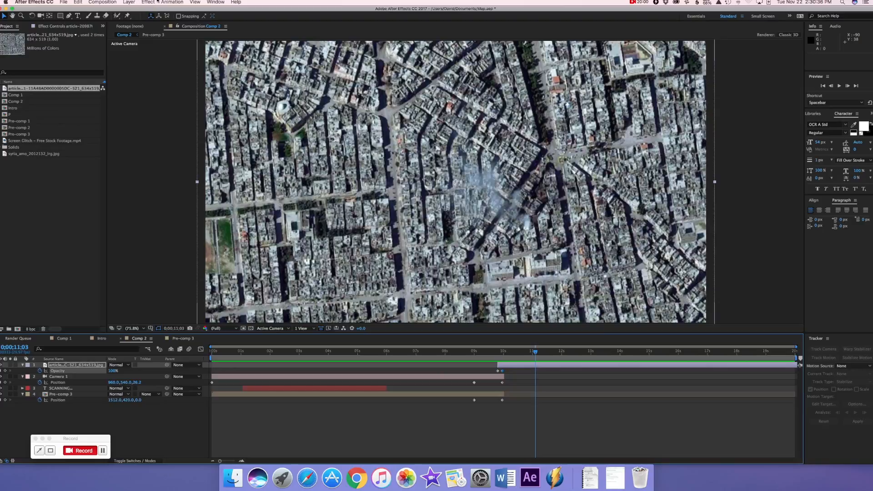
Add a second two-node camera to Comp 2 and trim its layer to start at 0;00;09;24
{"action": "left_click", "coordinate": [141, 2]}
{"action": "mouse_move", "coordinate": [136, 10]}
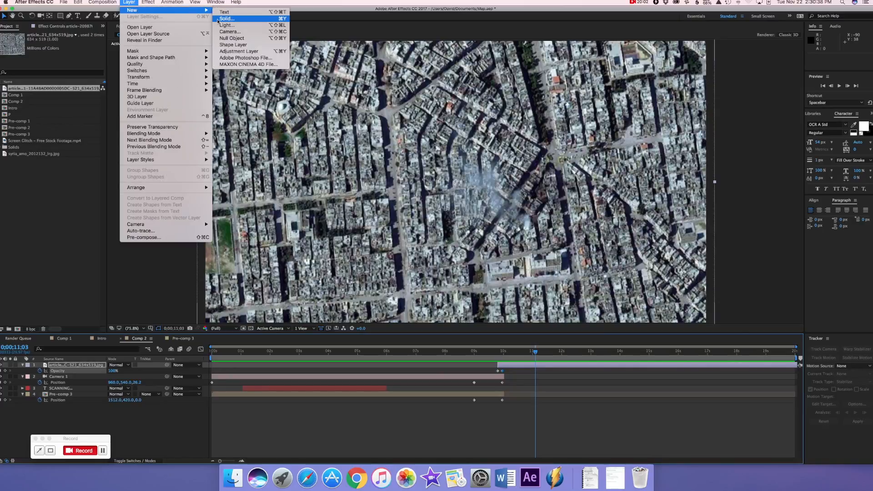
{"action": "left_click", "coordinate": [228, 31]}
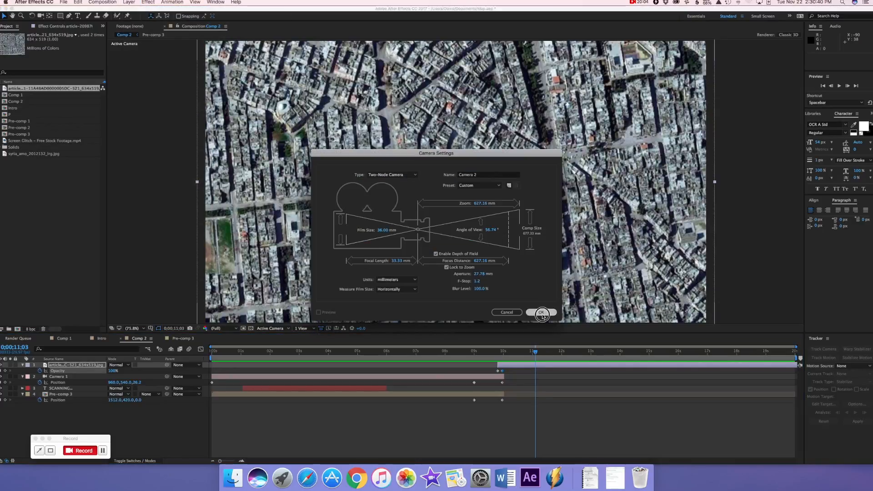
{"action": "left_click", "coordinate": [543, 313]}
{"action": "left_click_drag", "start_coordinate": [211, 364], "coordinate": [497, 369]}
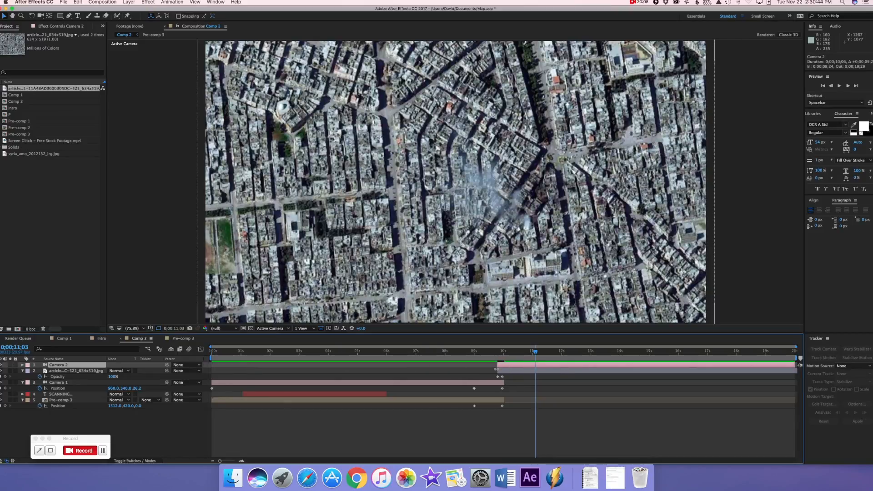
Make the city satellite image a 3D layer and collapse its properties
{"action": "left_click", "coordinate": [143, 460]}
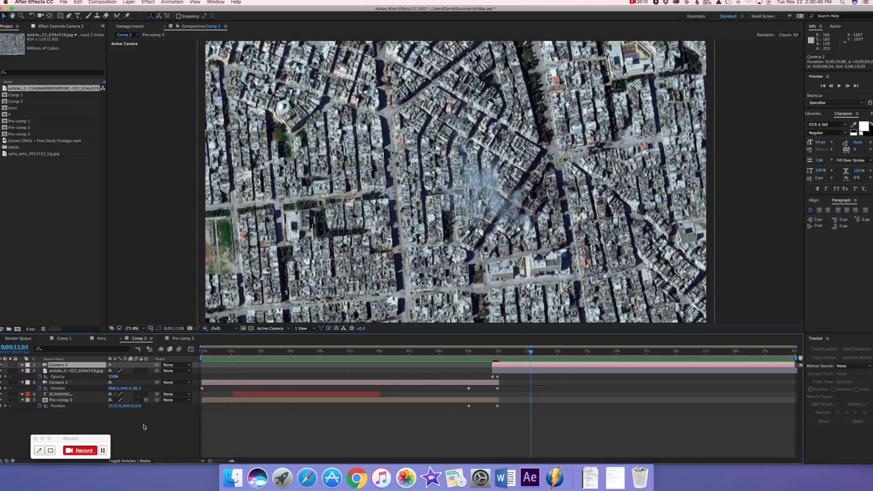
{"action": "left_click", "coordinate": [143, 371]}
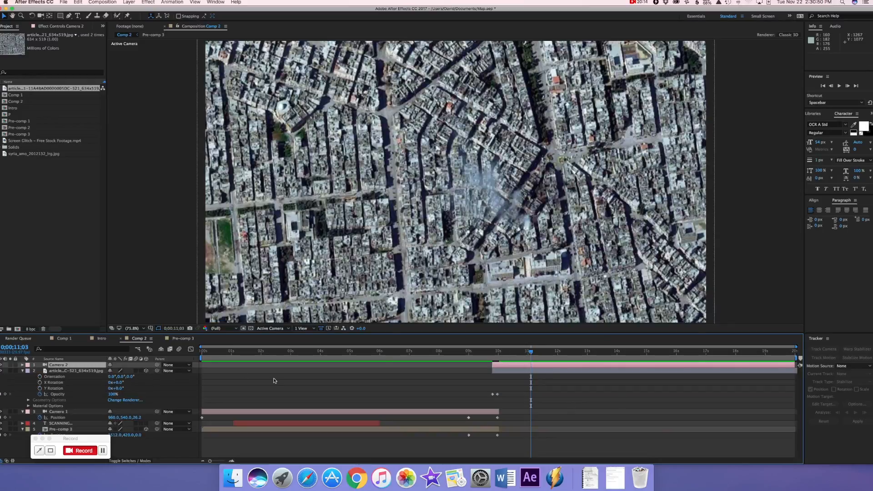
{"action": "left_click", "coordinate": [22, 371]}
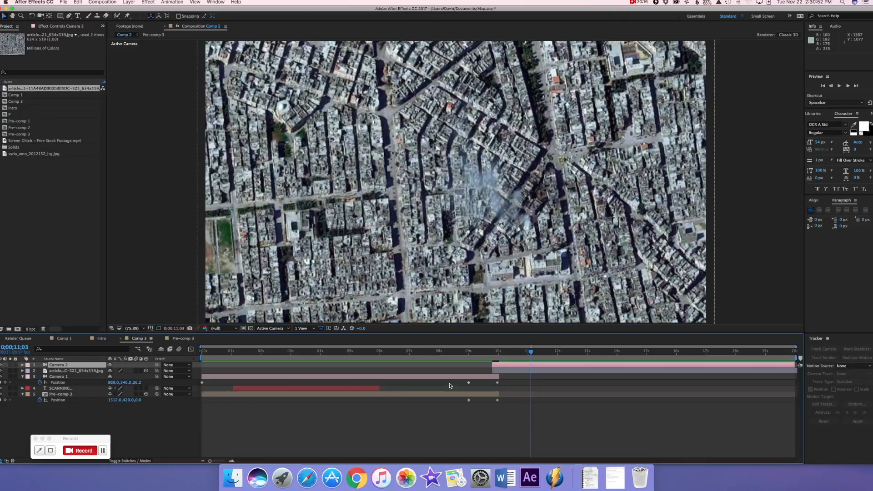
Shift the Camera 2 and city image layers later so both begin after the final zoom ends
{"action": "left_click_drag", "start_coordinate": [528, 354], "coordinate": [492, 353]}
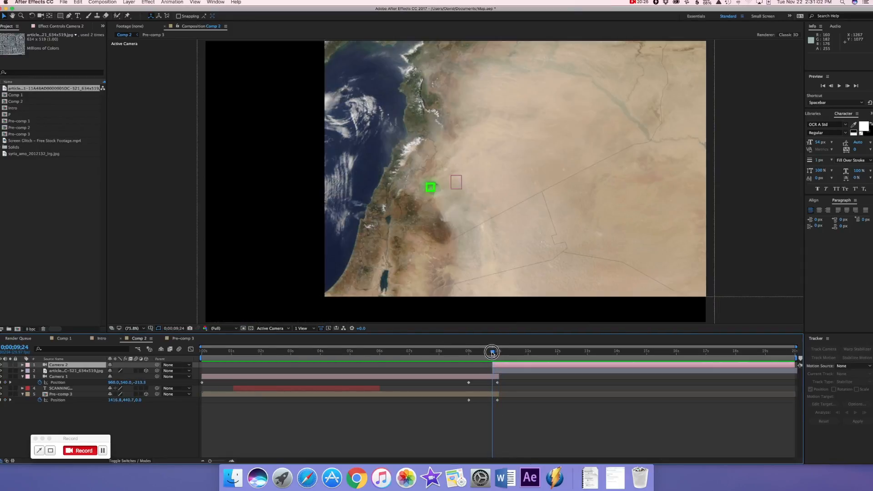
{"action": "left_click_drag", "start_coordinate": [492, 352], "coordinate": [524, 367]}
{"action": "left_click", "coordinate": [507, 369]}
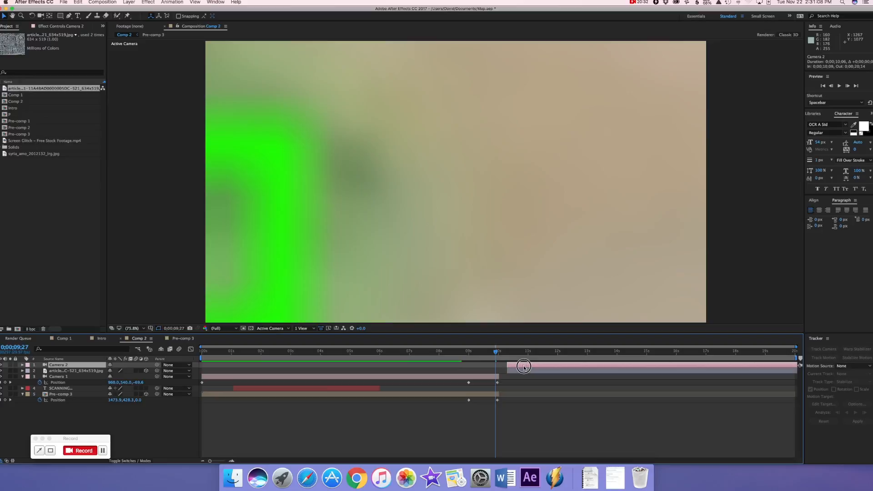
Pre-compose Camera 1, the SCANNING text and Pre-comp 3 with all attributes, and trim the new layer's end to 0;00;09;29
{"action": "left_click", "coordinate": [499, 353]}
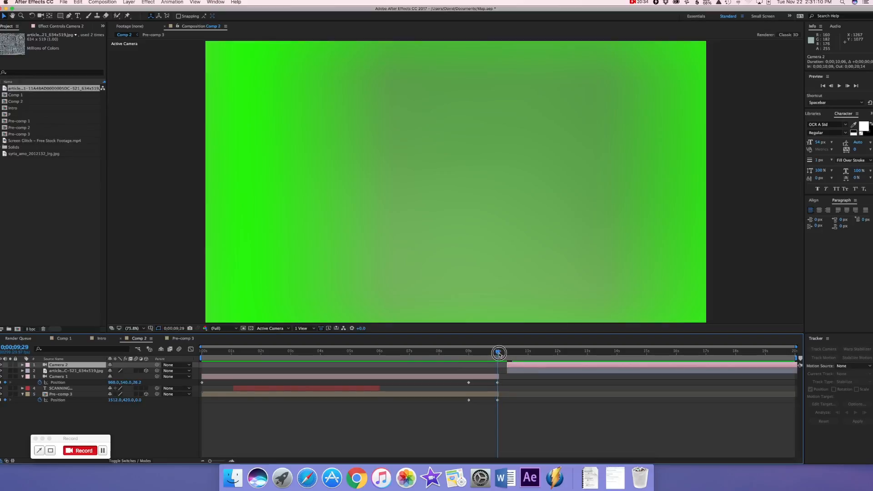
{"action": "left_click", "coordinate": [63, 382]}
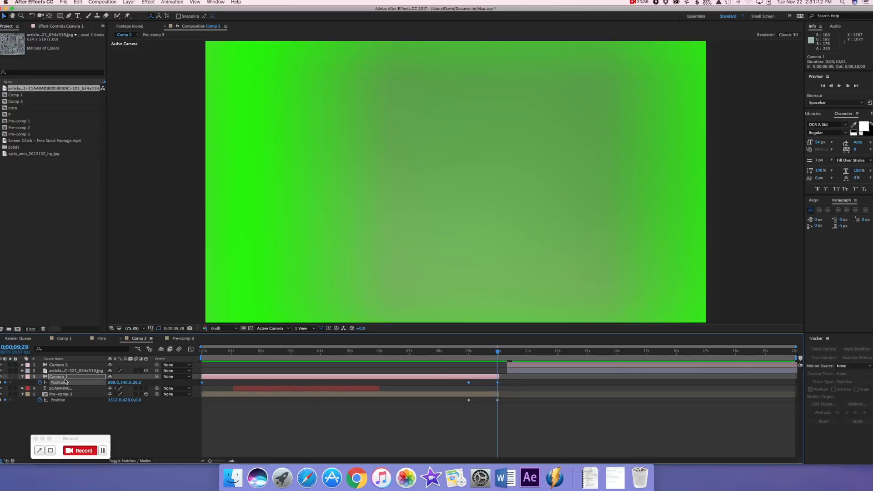
{"action": "left_click", "coordinate": [71, 396], "text": "shift"}
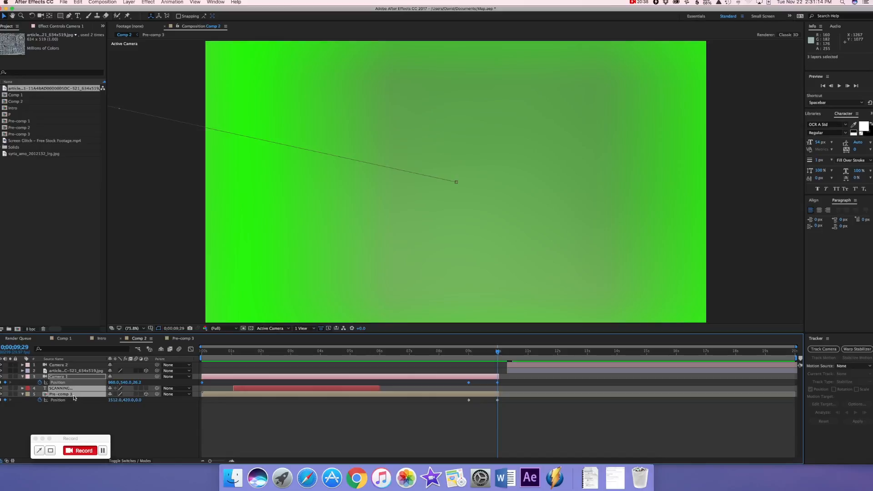
{"action": "right_click", "coordinate": [74, 397]}
{"action": "left_click", "coordinate": [99, 403]}
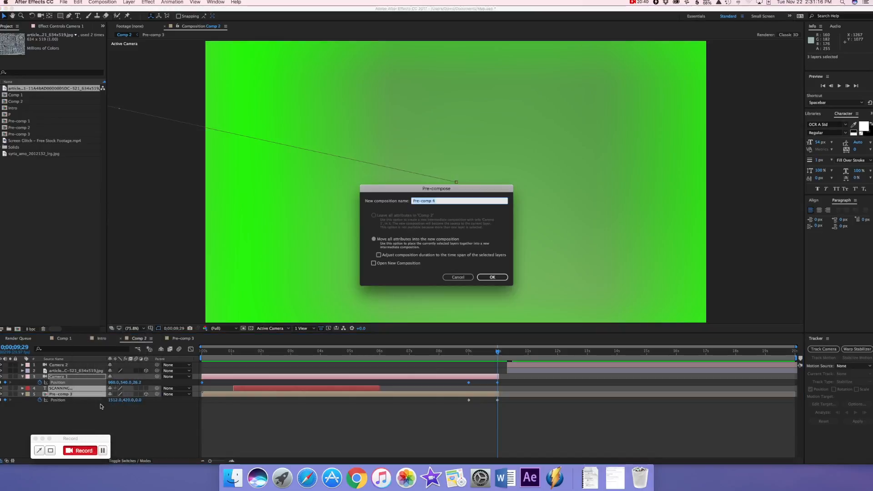
{"action": "key", "text": "Return"}
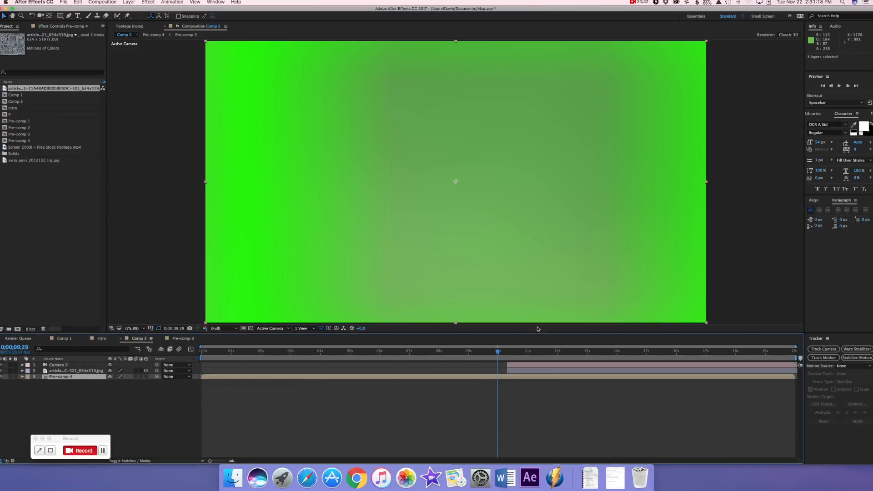
{"action": "left_click_drag", "start_coordinate": [793, 377], "coordinate": [507, 367]}
Move the city image and Camera 2 layers to start at 0;00;09;24, and preview the transition from 0;00;07;28
{"action": "left_click", "coordinate": [506, 370]}
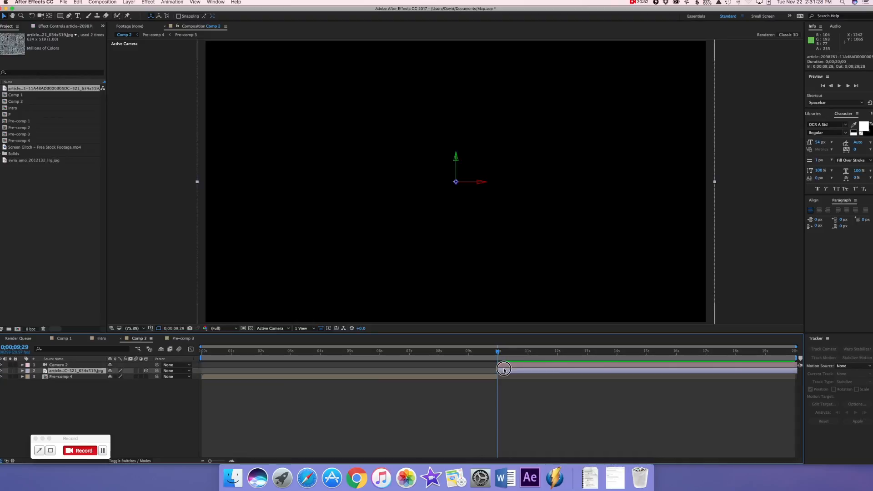
{"action": "left_click_drag", "start_coordinate": [501, 370], "coordinate": [499, 369]}
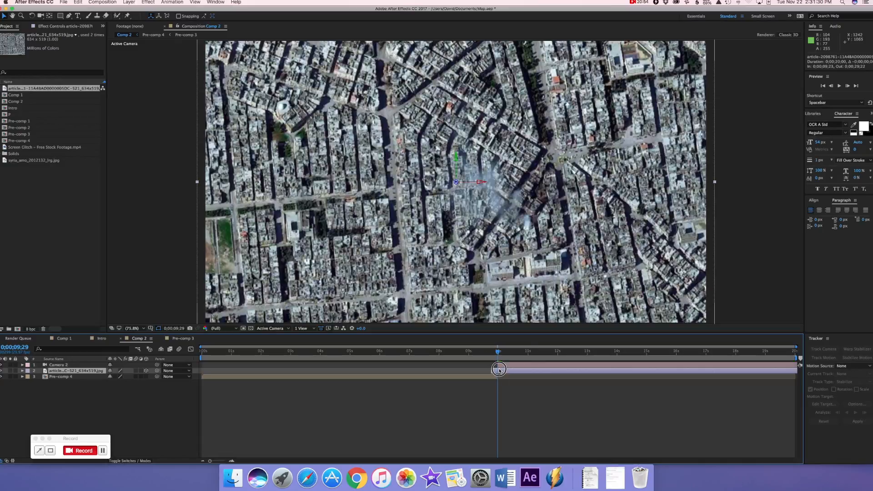
{"action": "left_click", "coordinate": [501, 366]}
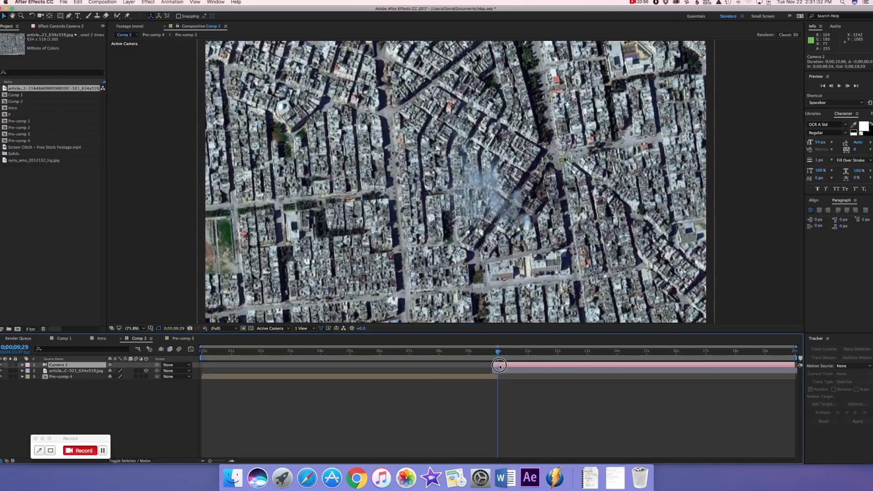
{"action": "left_click_drag", "start_coordinate": [498, 351], "coordinate": [437, 348]}
{"action": "key", "text": "space"}
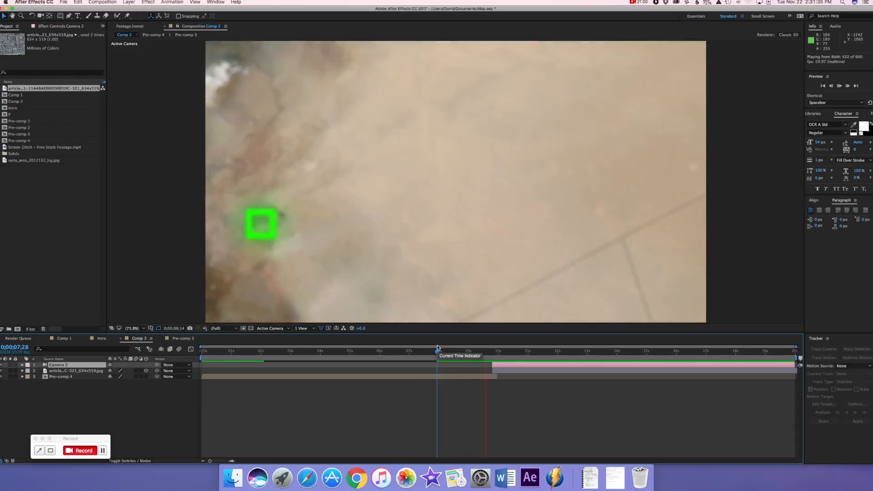
{"action": "key", "text": "space"}
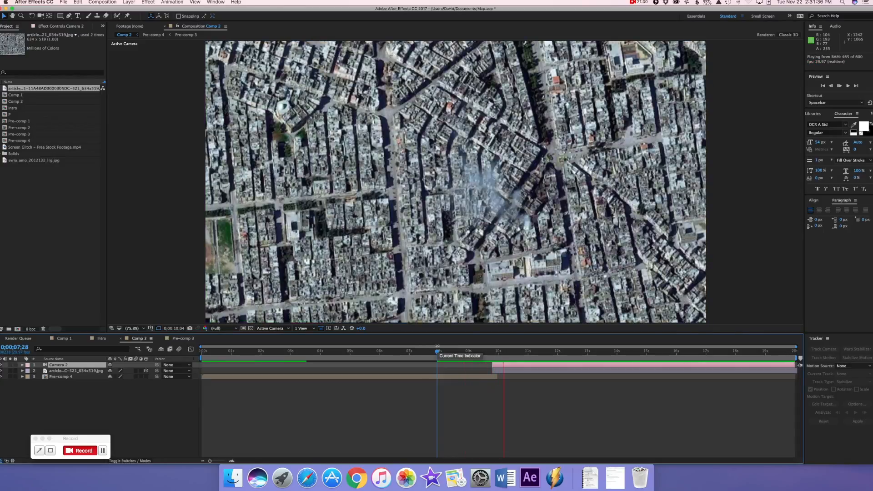
Undo the last time shift of the Camera 2 layer and show the whole composition duration in the timeline
{"action": "left_click", "coordinate": [513, 351]}
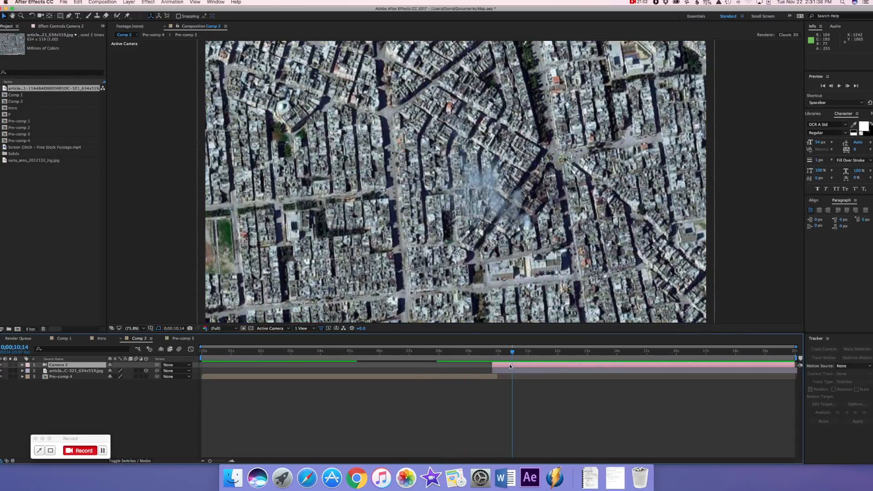
{"action": "key", "text": "p"}
{"action": "key", "text": "semicolon"}
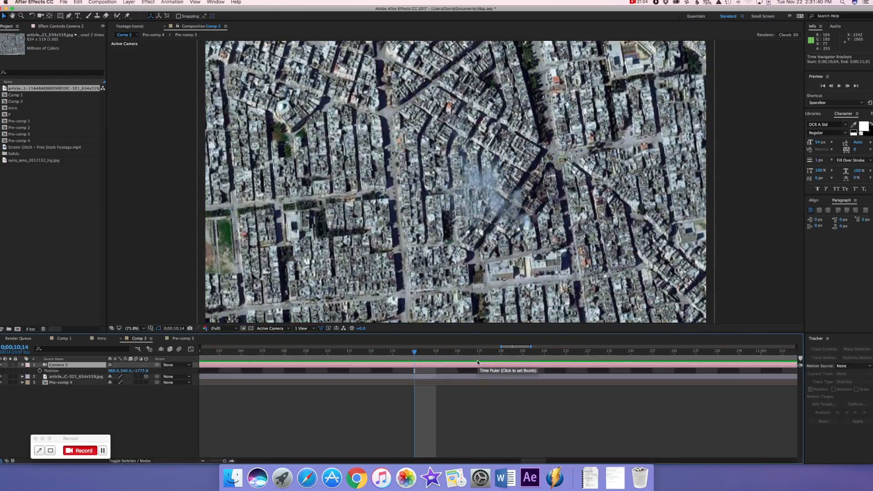
{"action": "key", "text": "super+z"}
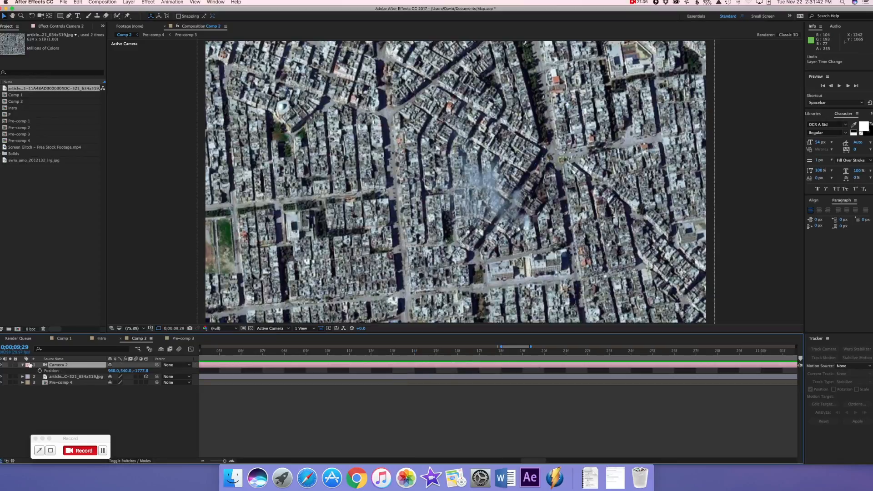
{"action": "left_click", "coordinate": [23, 366]}
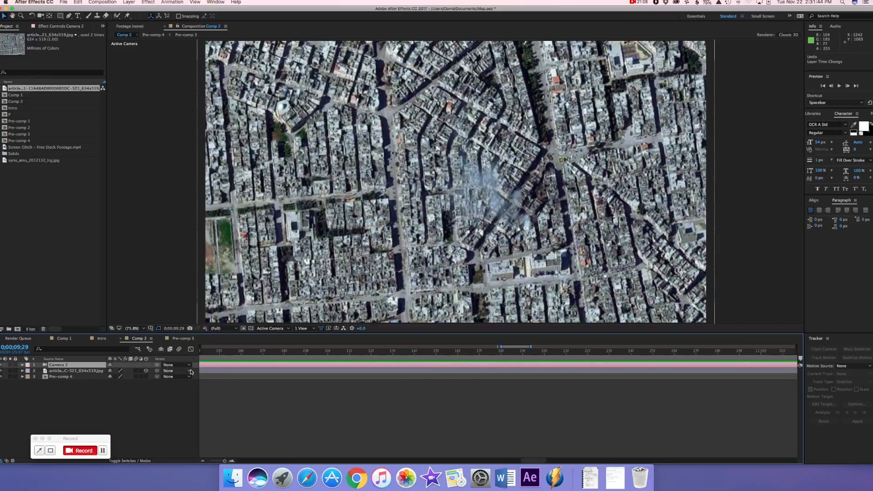
{"action": "scroll", "coordinate": [371, 360], "scroll_direction": "left", "scroll_amount": 5}
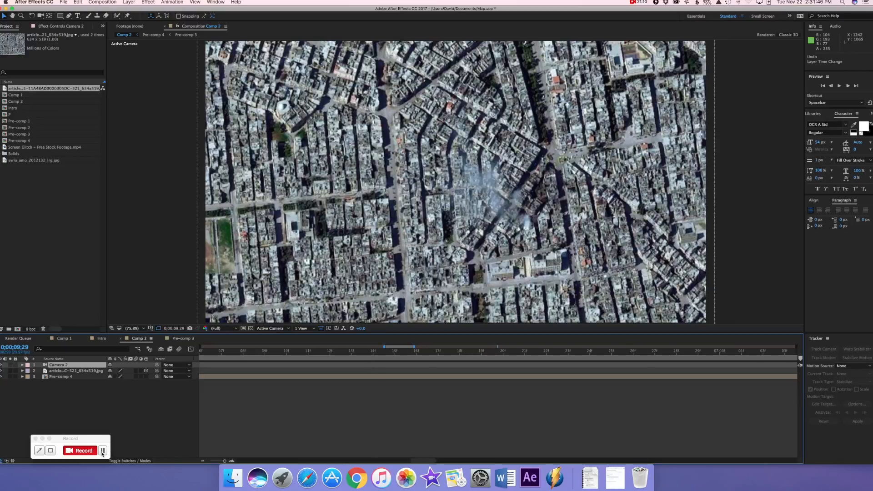
{"action": "left_click_drag", "start_coordinate": [218, 460], "coordinate": [206, 461]}
Keyframe Camera 2's Position at the layer's start with Z at -1777.8, and shift the layer to begin at 0;00;09;24
{"action": "mouse_move", "coordinate": [498, 352]}
{"action": "left_mouse_down"}
{"action": "mouse_move", "coordinate": [486, 350]}
{"action": "mouse_move", "coordinate": [498, 349]}
{"action": "left_mouse_up"}
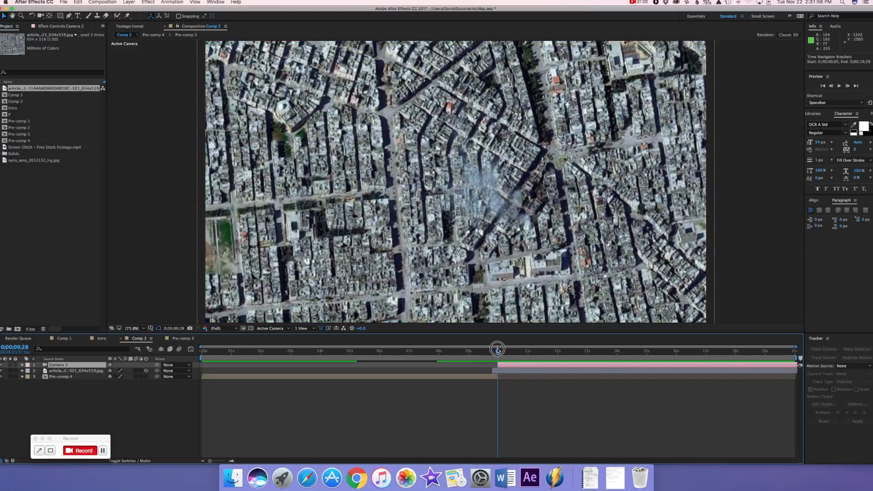
{"action": "key", "text": "p"}
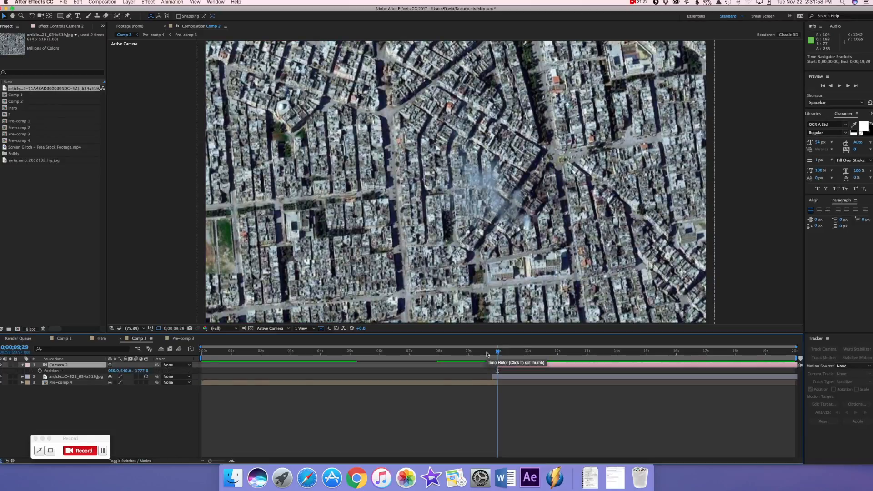
{"action": "left_click", "coordinate": [40, 371]}
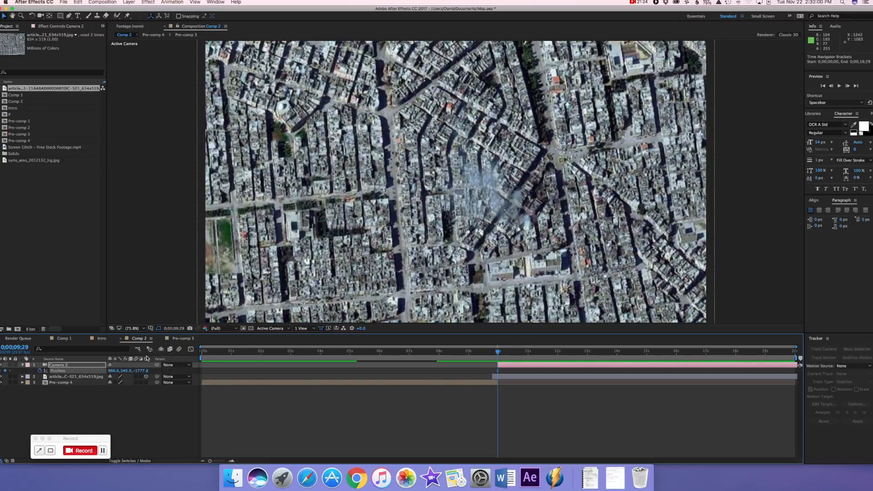
{"action": "left_click_drag", "start_coordinate": [508, 367], "coordinate": [859, 355]}
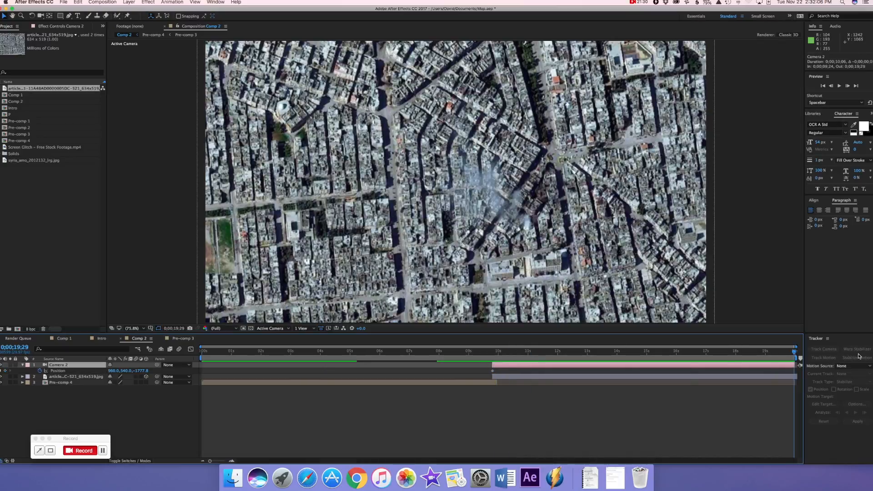
Set Camera 2's Z Position to about -1361 at 0;00;19;29, and preview the slow push-in over the city
{"action": "left_click_drag", "start_coordinate": [139, 371], "coordinate": [282, 370]}
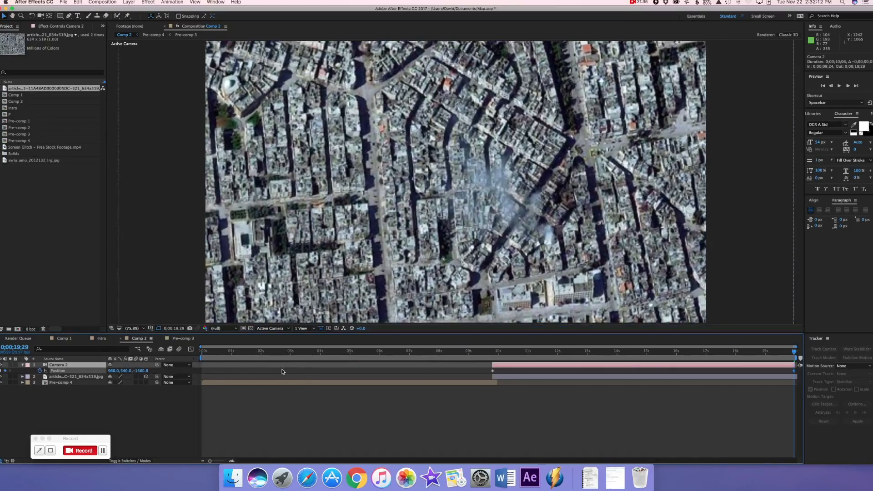
{"action": "left_click_drag", "start_coordinate": [795, 353], "coordinate": [495, 355]}
{"action": "key", "text": "space"}
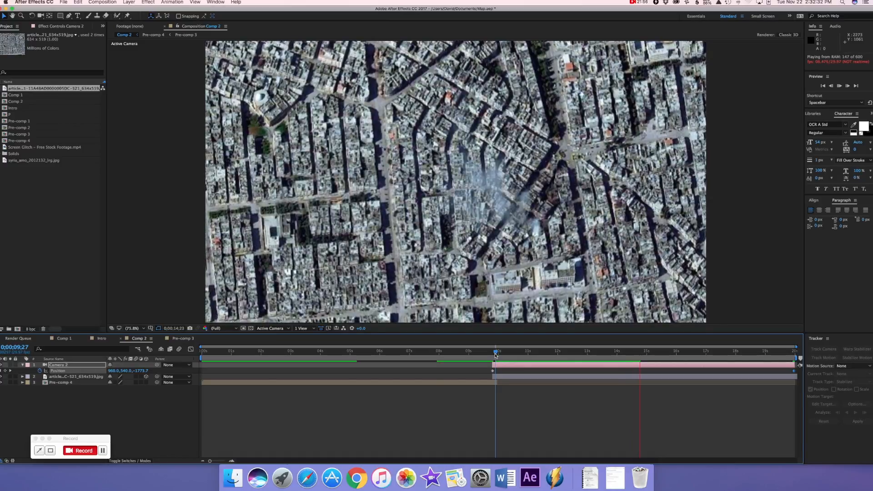
{"action": "key", "text": "space"}
Move the playhead to 0;00;10;00 and set up the Ellipse tool with a green 00FF28 fill
{"action": "left_click_drag", "start_coordinate": [641, 356], "coordinate": [496, 360]}
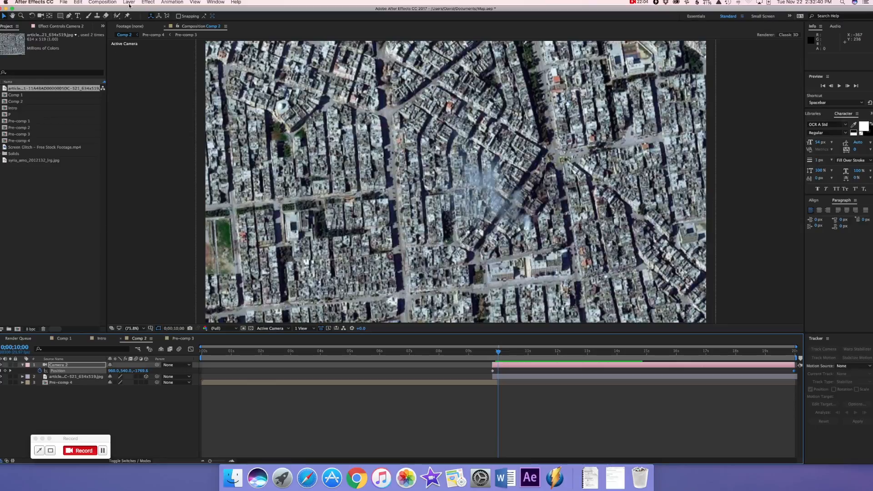
{"action": "left_click", "coordinate": [60, 18]}
{"action": "key", "text": "q"}
{"action": "key", "text": "q"}
{"action": "left_click", "coordinate": [206, 17], "text": "alt"}
{"action": "left_click", "coordinate": [205, 17], "text": "alt"}
{"action": "left_click", "coordinate": [182, 17], "text": "alt"}
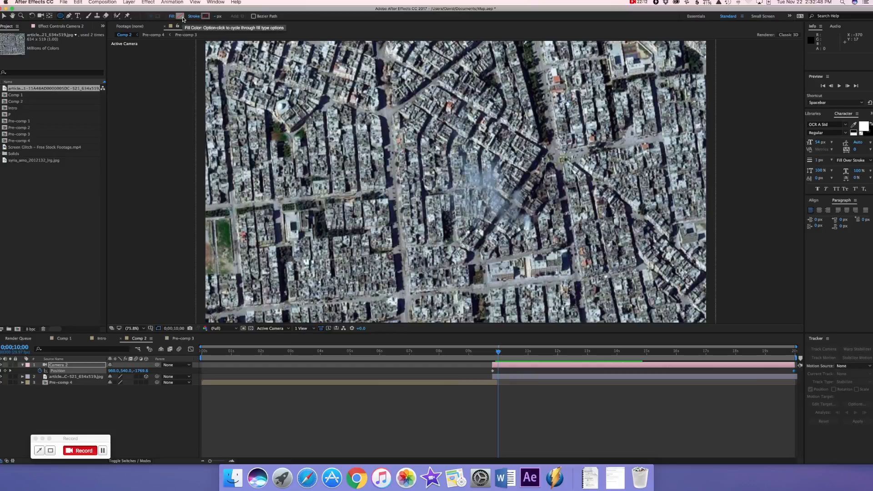
{"action": "left_click", "coordinate": [181, 17]}
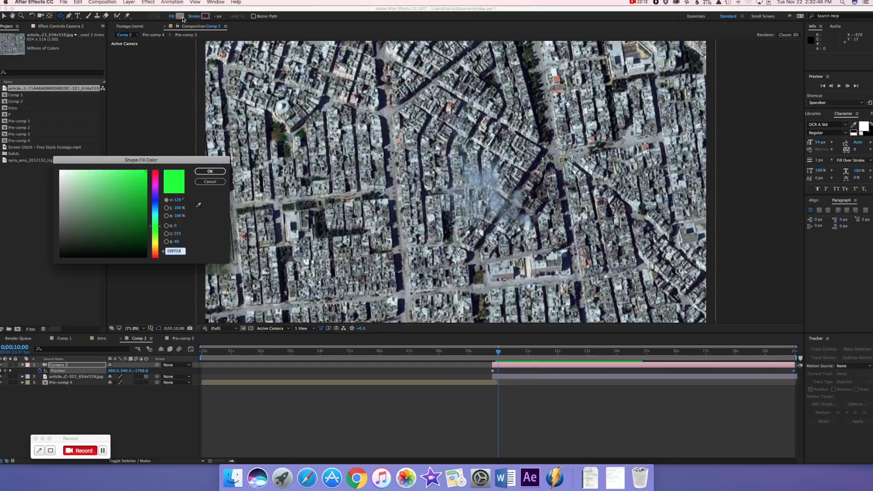
{"action": "left_click", "coordinate": [219, 172]}
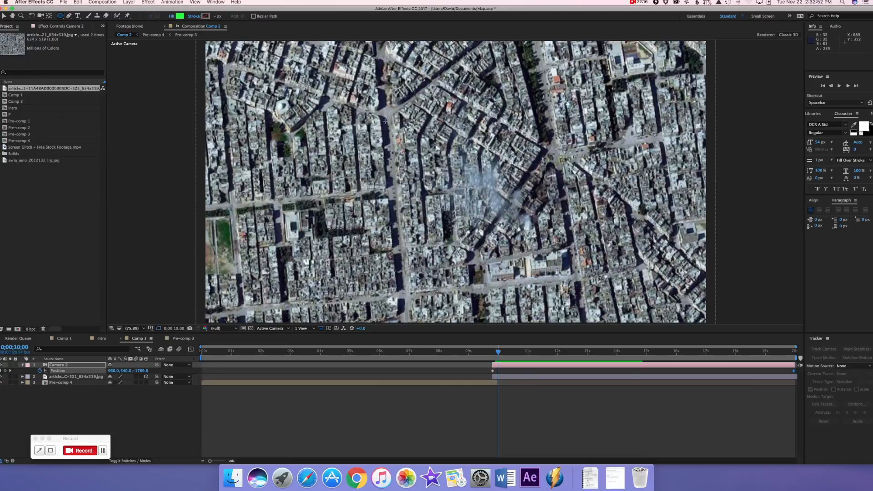
Draw a small green dot as a new shape layer and adjust its position on the upper road junction
{"action": "left_click_drag", "start_coordinate": [384, 110], "coordinate": [389, 113]}
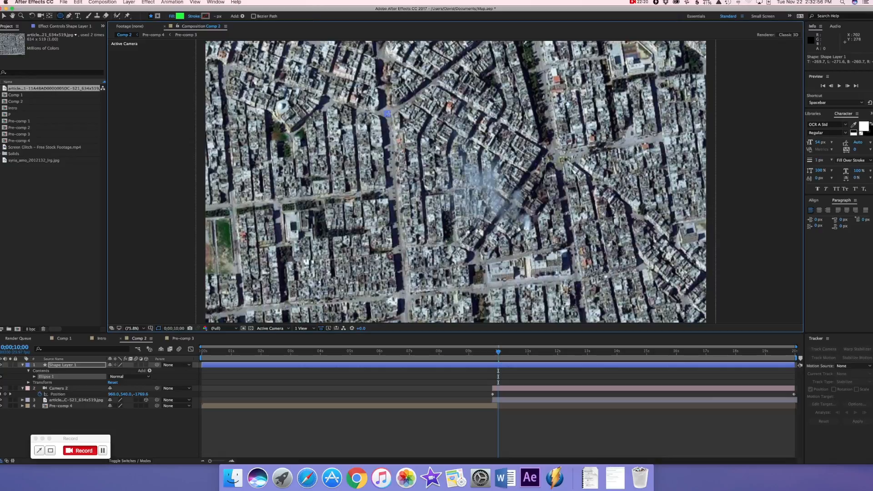
{"action": "left_click", "coordinate": [4, 16]}
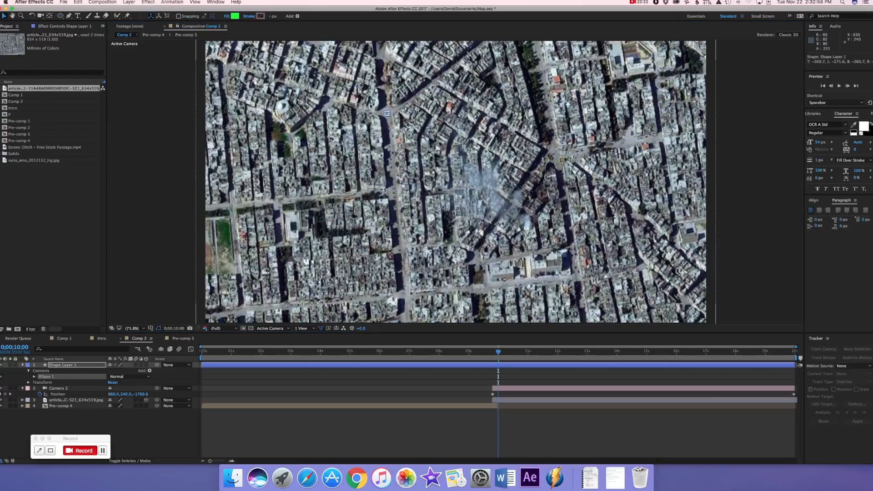
{"action": "left_click", "coordinate": [386, 114]}
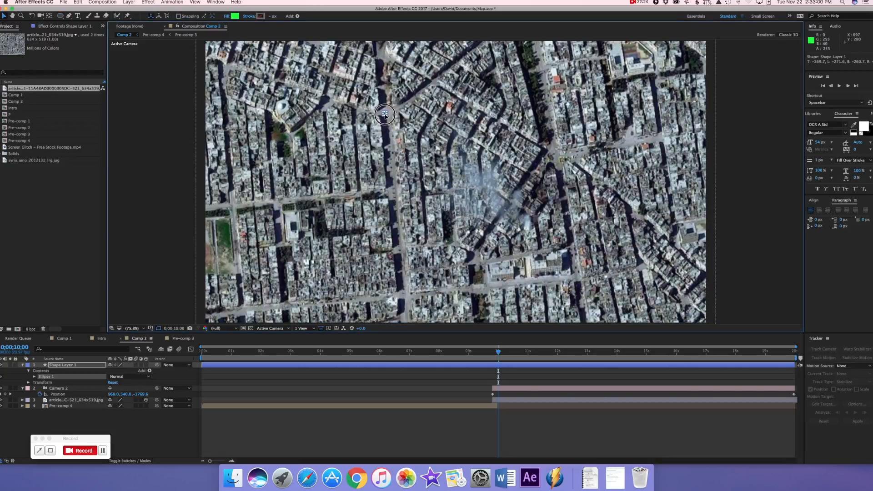
Trim the dot's shape layer to start at 0;00;09;24 and place it beneath Camera 2 as a 3D layer
{"action": "left_click_drag", "start_coordinate": [201, 365], "coordinate": [493, 385]}
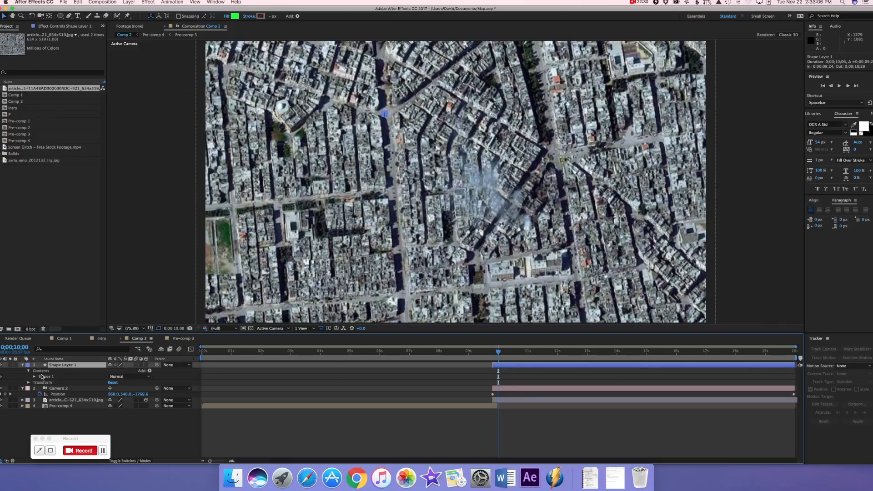
{"action": "left_click_drag", "start_coordinate": [59, 367], "coordinate": [62, 398]}
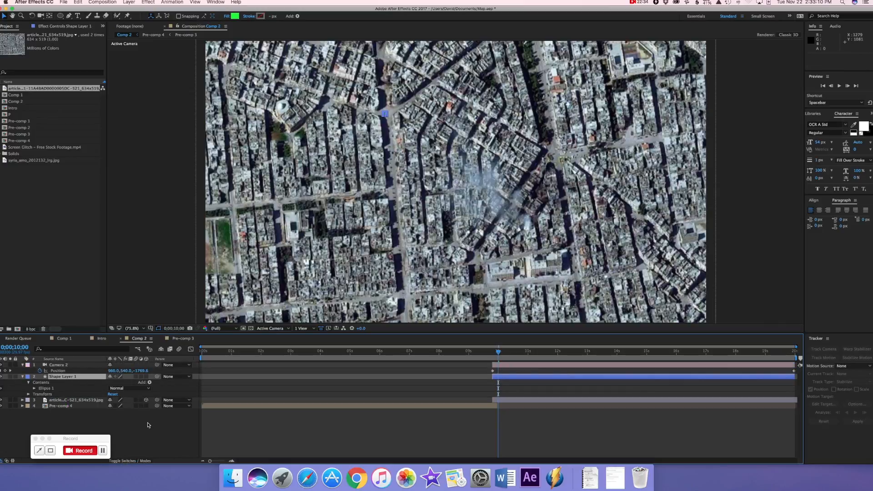
{"action": "left_click", "coordinate": [146, 377]}
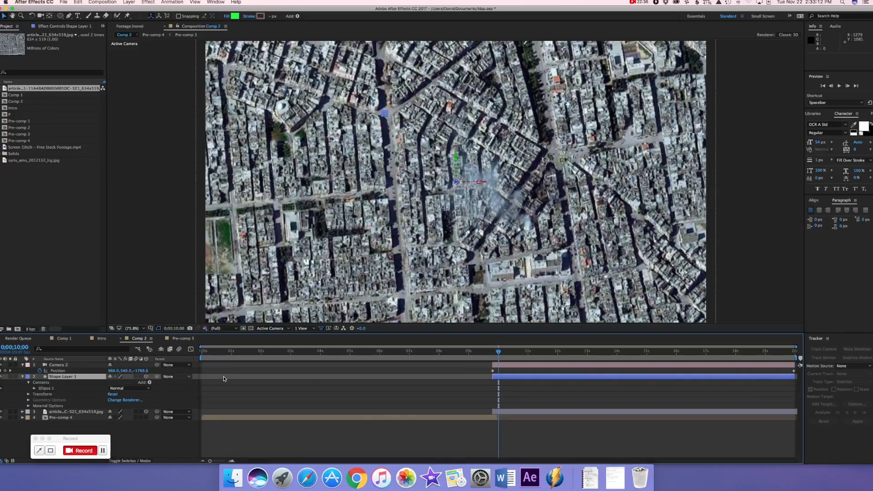
Keyframe the dot layer's Position at 0;00;09;24 and move it down the road to 1000, 1001, 0 at 0;00;19;29
{"action": "left_click", "coordinate": [494, 358]}
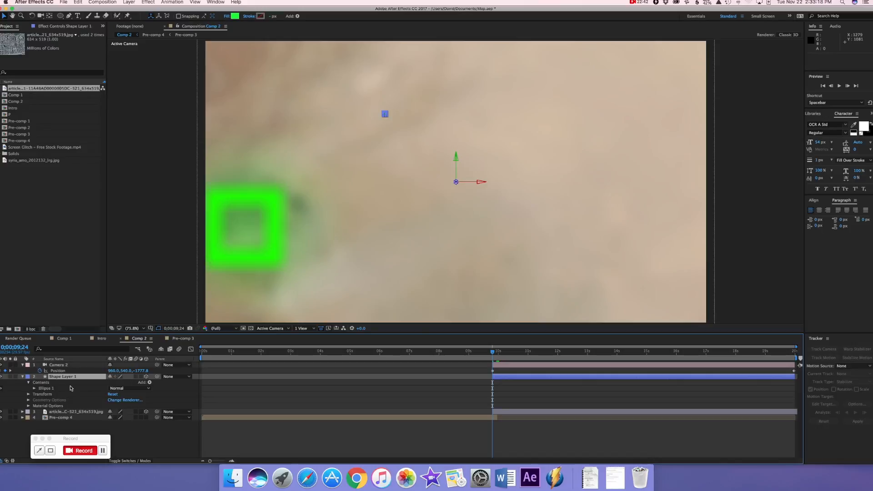
{"action": "key", "text": "p"}
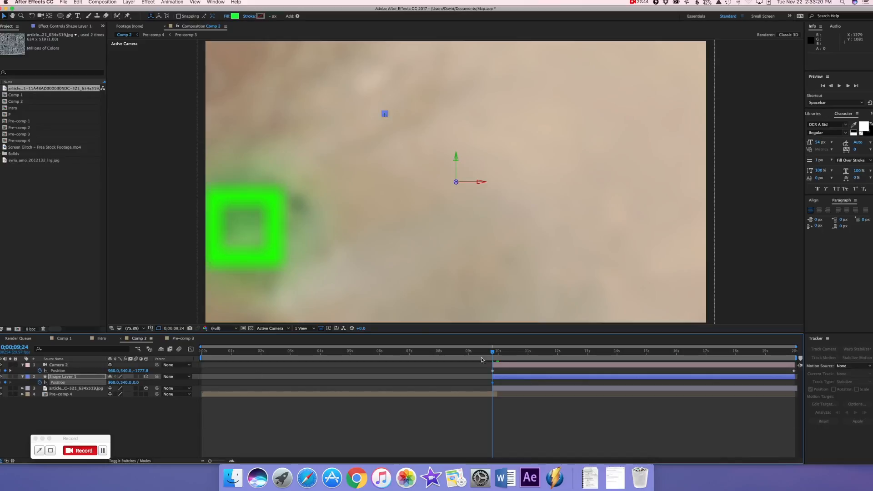
{"action": "left_click_drag", "start_coordinate": [493, 355], "coordinate": [806, 364]}
{"action": "left_click", "coordinate": [119, 382]}
{"action": "left_click_drag", "start_coordinate": [119, 382], "coordinate": [287, 376]}
{"action": "left_click_drag", "start_coordinate": [115, 382], "coordinate": [122, 383]}
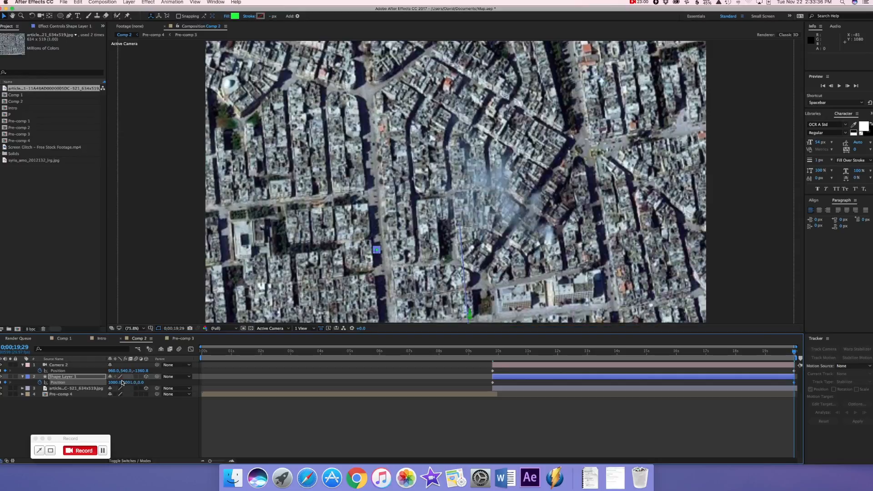
Apply the Stylize Glow effect to the dot's shape layer and set its Glow Radius to about 36
{"action": "left_click", "coordinate": [153, 2]}
{"action": "mouse_move", "coordinate": [158, 87]}
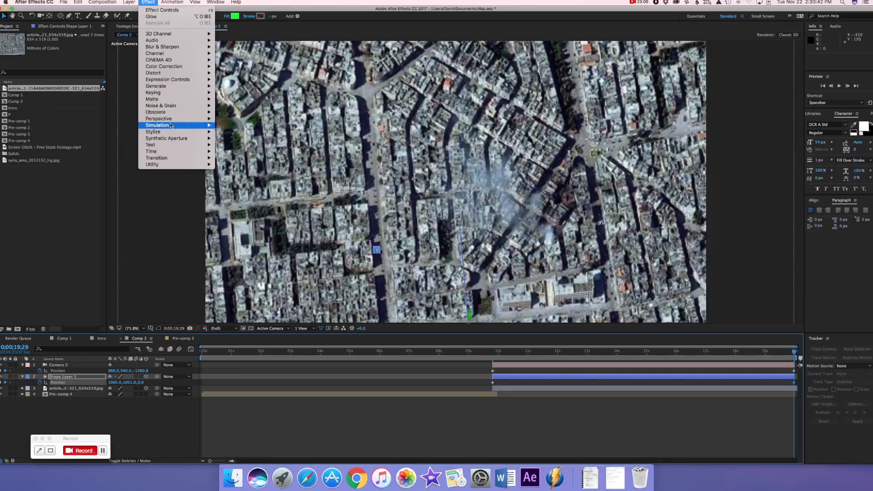
{"action": "mouse_move", "coordinate": [170, 134]}
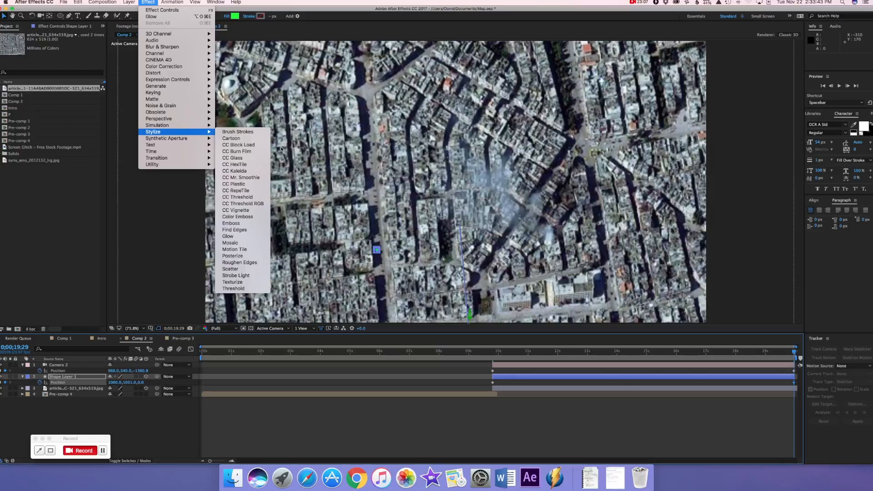
{"action": "left_click", "coordinate": [230, 236]}
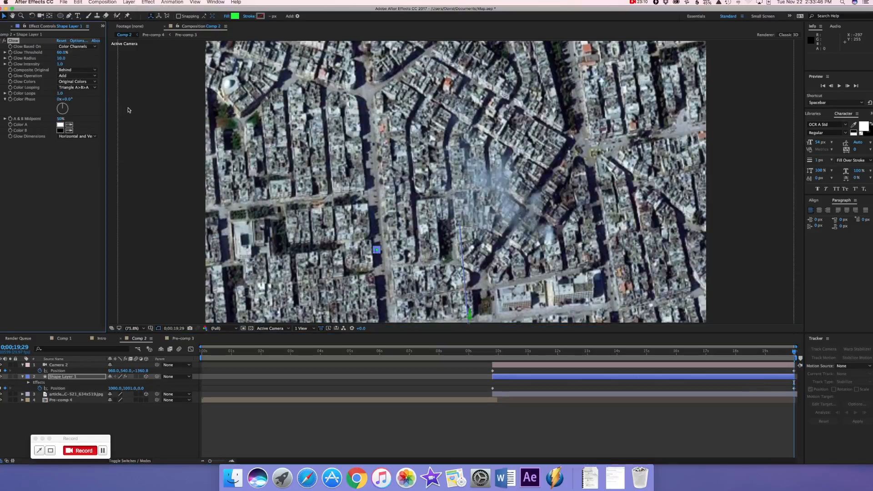
{"action": "left_click_drag", "start_coordinate": [61, 58], "coordinate": [69, 59]}
{"action": "left_click", "coordinate": [357, 438]}
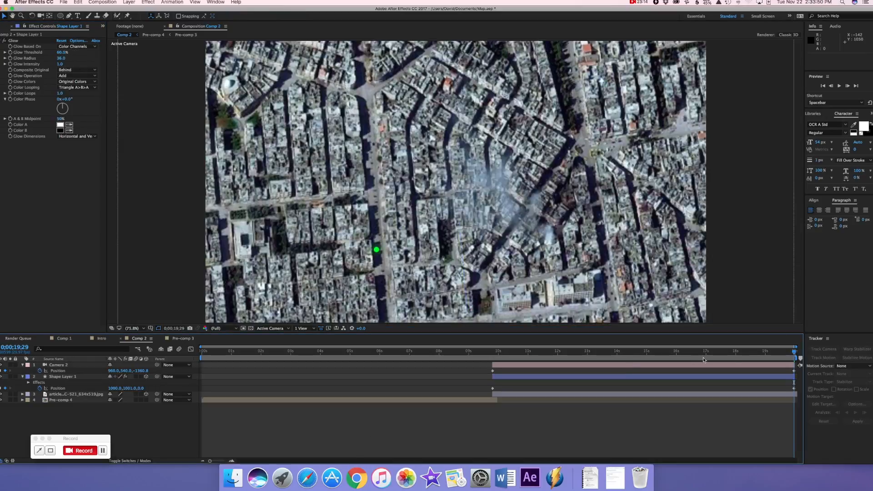
Preview the glowing dot's movement over the city from 0;00;09;01
{"action": "left_click", "coordinate": [470, 353]}
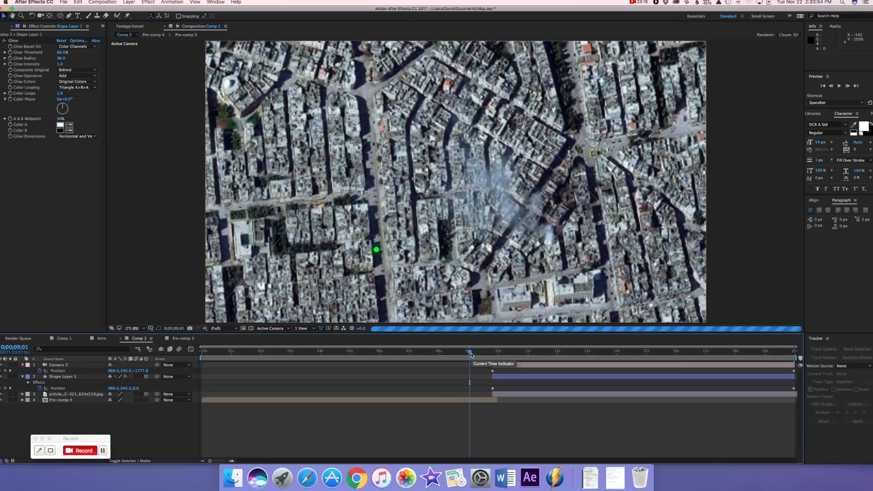
{"action": "key", "text": "space"}
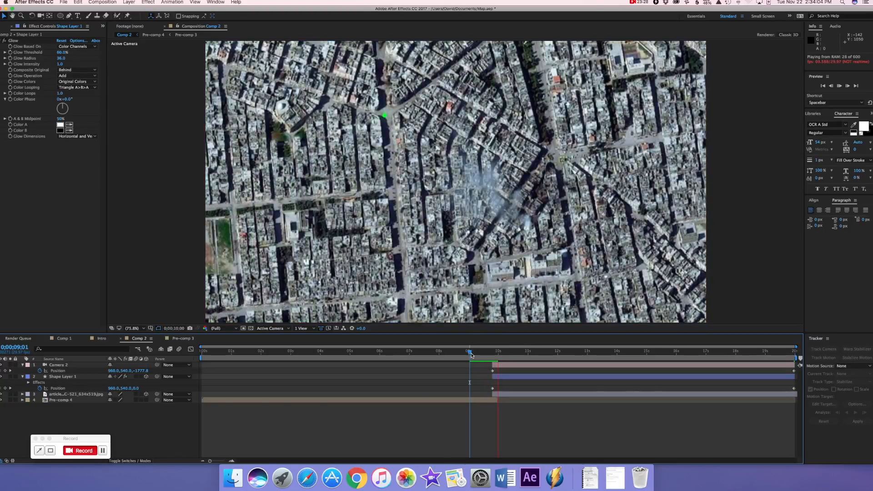
{"action": "key", "text": "space"}
Keyframe the dot layer's Opacity at 0% at the layer's start, 0;00;09;24
{"action": "left_click", "coordinate": [495, 379]}
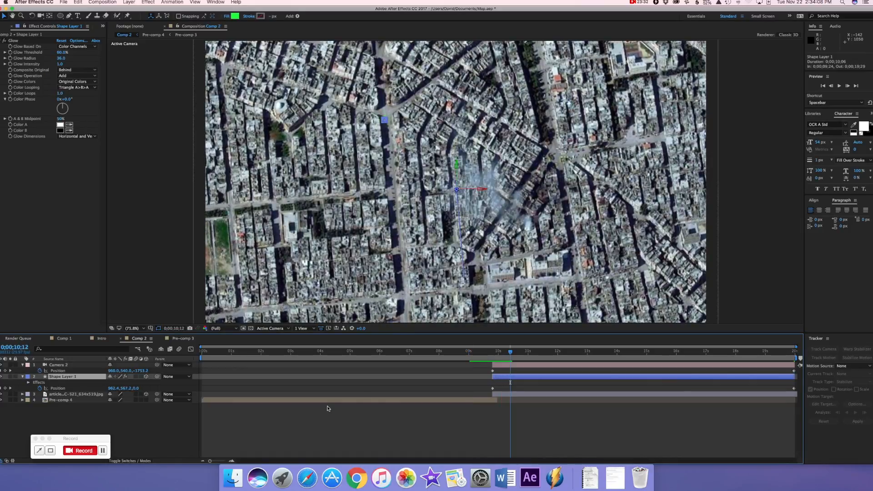
{"action": "key", "text": "t"}
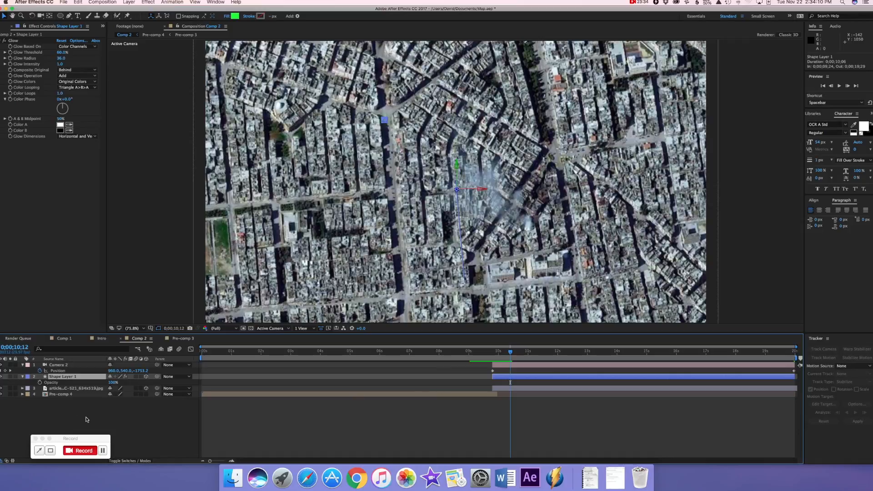
{"action": "left_click_drag", "start_coordinate": [510, 354], "coordinate": [493, 354]}
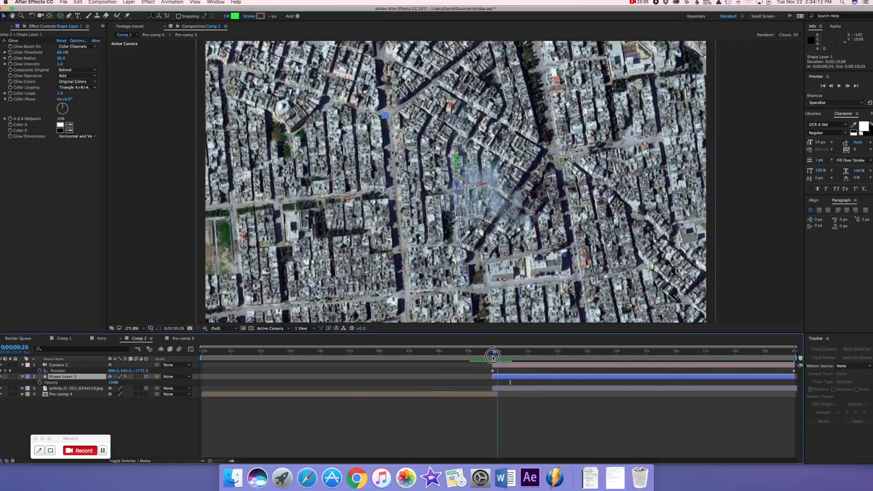
{"action": "left_click_drag", "start_coordinate": [113, 384], "coordinate": [41, 384]}
{"action": "left_click", "coordinate": [40, 383]}
Raise the dot layer's Opacity to full at about 0;00;09;28, and preview the fade-in from 0;00;09;00
{"action": "left_click", "coordinate": [498, 353]}
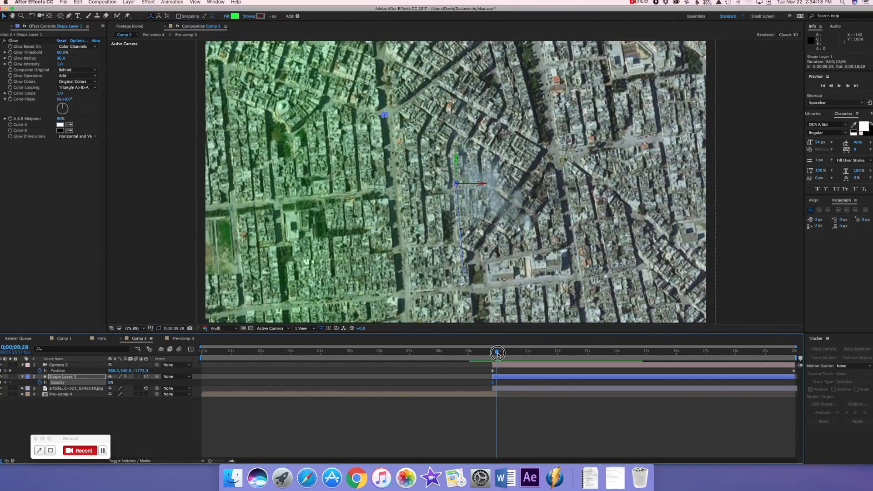
{"action": "left_click_drag", "start_coordinate": [497, 354], "coordinate": [498, 354]}
{"action": "left_click_drag", "start_coordinate": [110, 382], "coordinate": [214, 386]}
{"action": "left_click_drag", "start_coordinate": [497, 356], "coordinate": [470, 357]}
{"action": "key", "text": "space"}
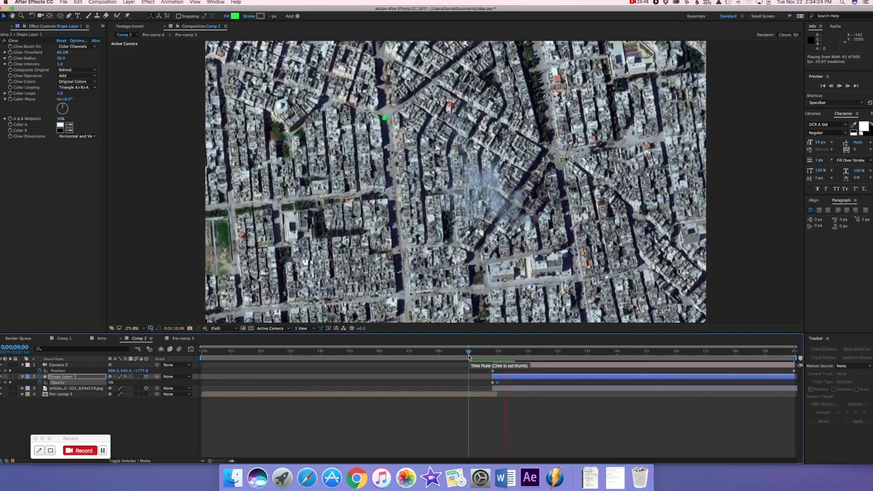